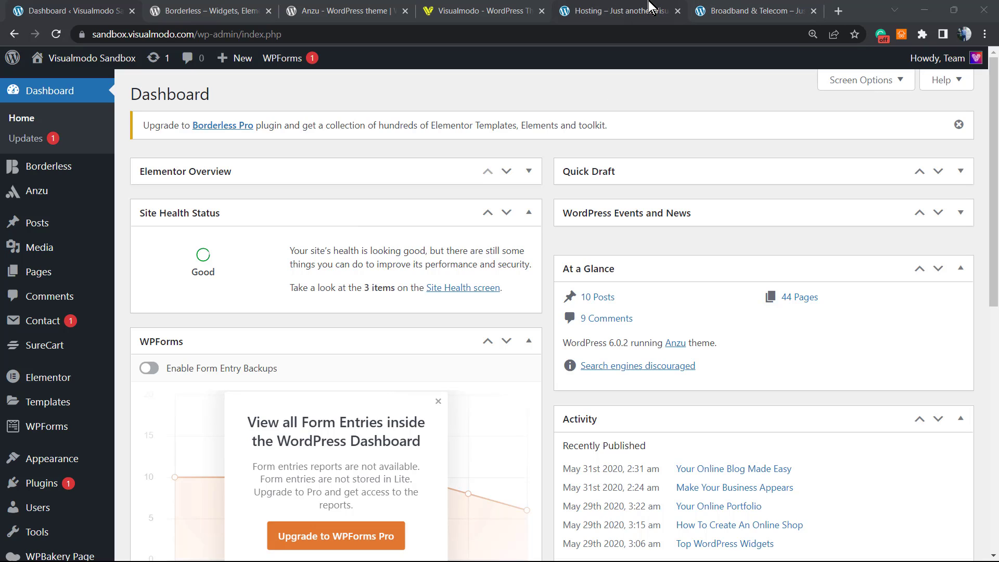
- Switch to the Broadband & Telecom demo page tab to use as reference
{"action": "mouse_move", "coordinate": [640, 10]}
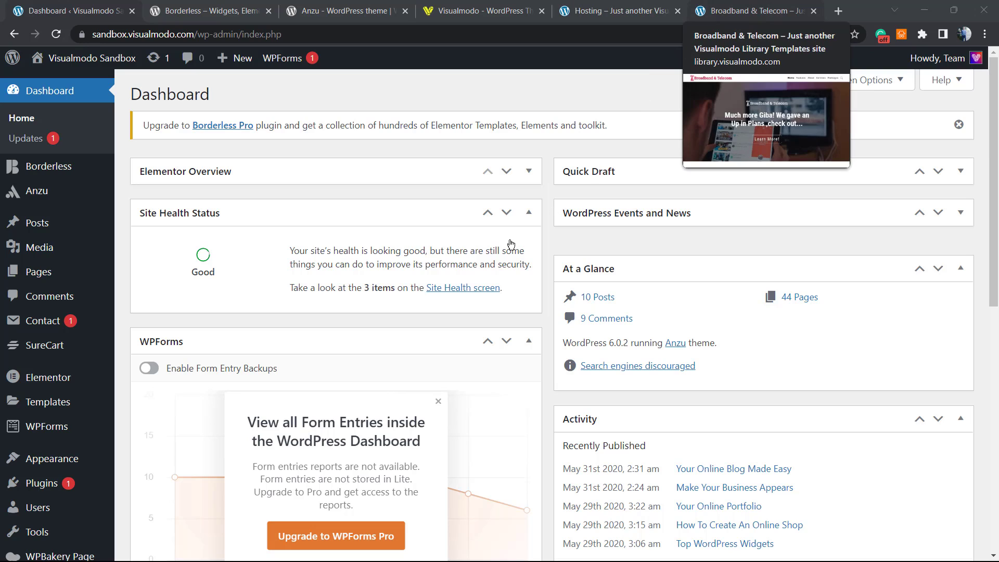
{"action": "key", "text": "ctrl+shift+Tab"}
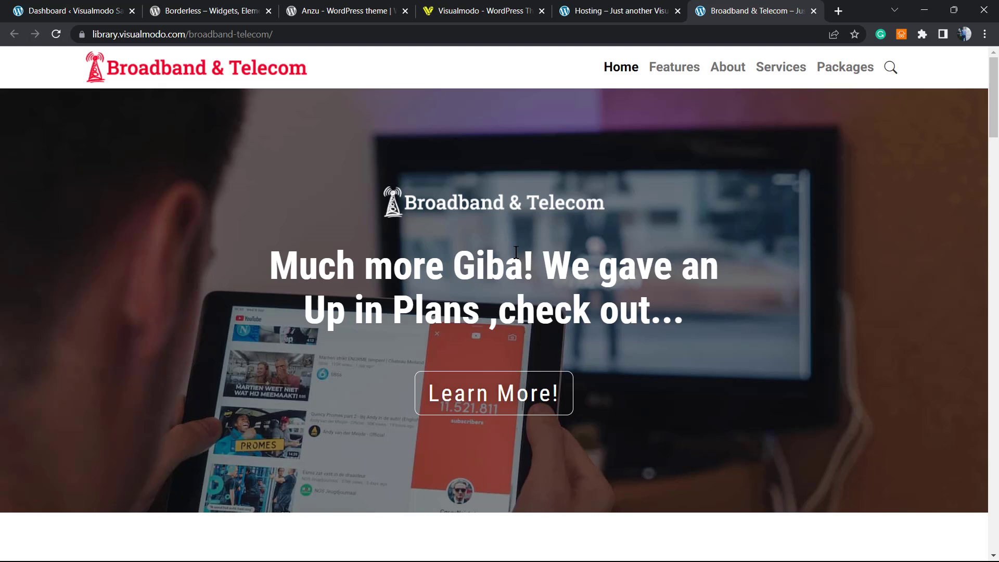
- Look over the Broadband & Telecom hero, then move to the Hosting demo page
{"action": "scroll", "coordinate": [515, 252], "scroll_direction": "down", "scroll_amount": 4}
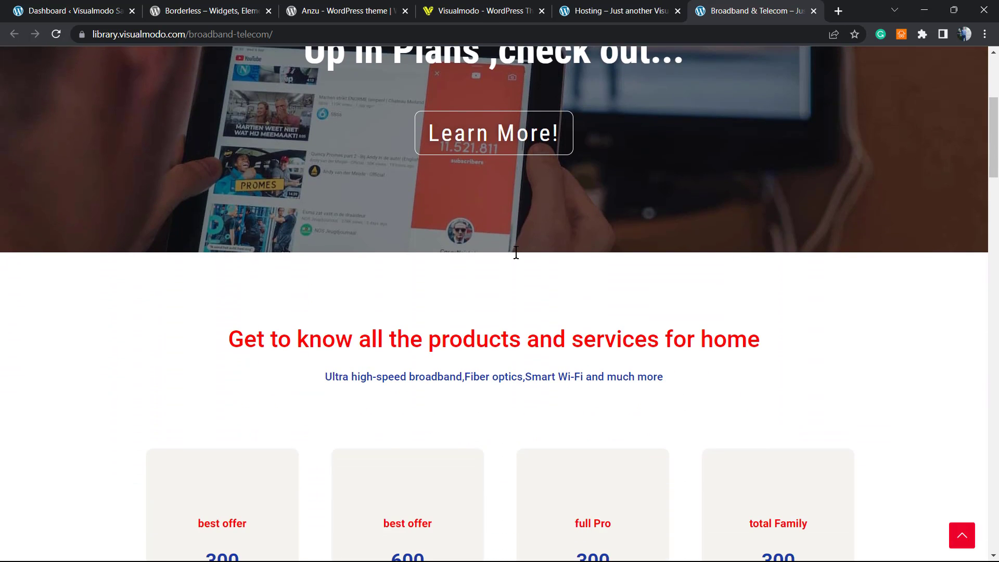
{"action": "scroll", "coordinate": [520, 255], "scroll_direction": "up", "scroll_amount": 4}
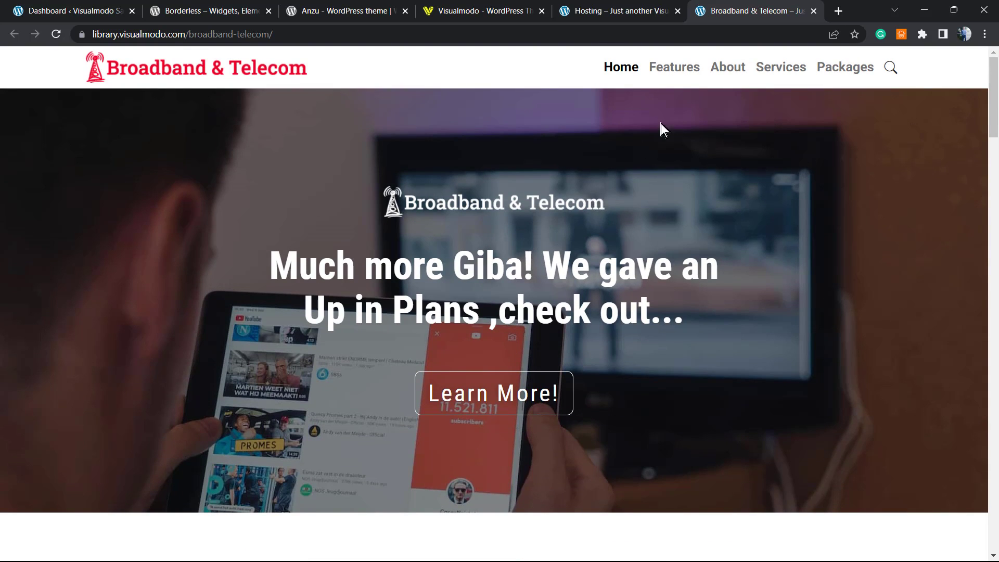
{"action": "left_click", "coordinate": [643, 5]}
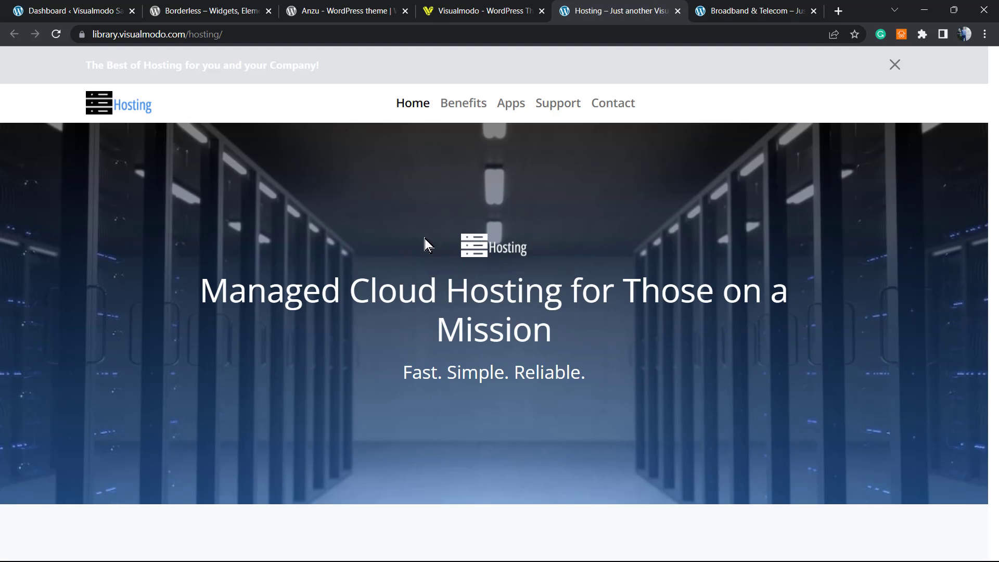
- Inspect the Hosting hero subtitle, then go back to the WordPress Dashboard tab
{"action": "triple_click", "coordinate": [376, 294]}
{"action": "left_click", "coordinate": [470, 366]}
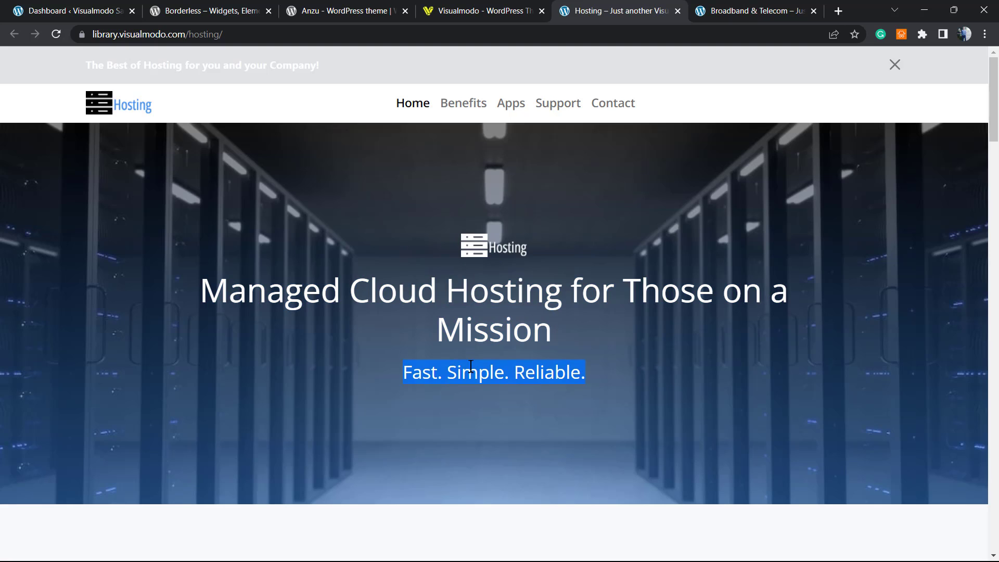
{"action": "left_click", "coordinate": [479, 374]}
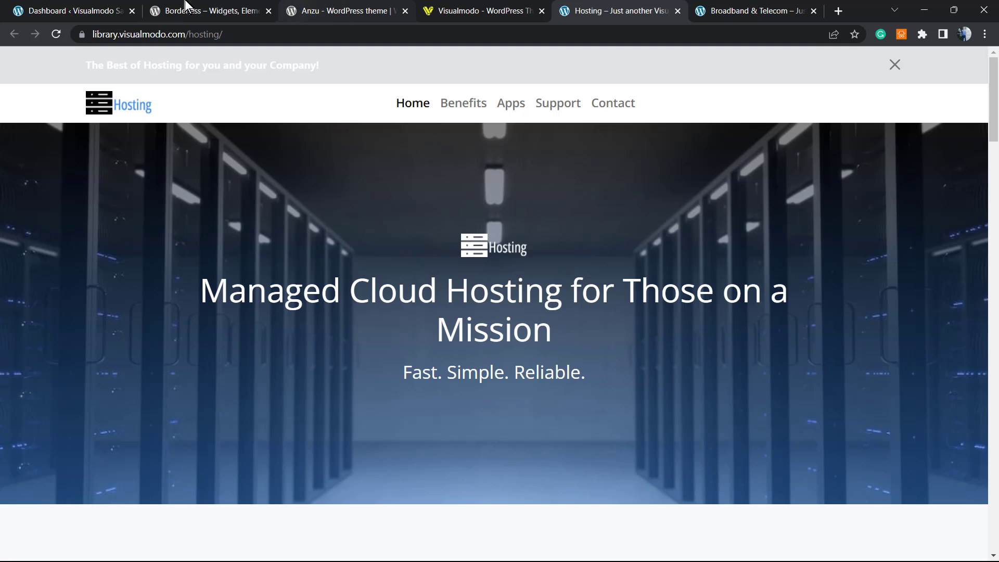
{"action": "mouse_move", "coordinate": [195, 8]}
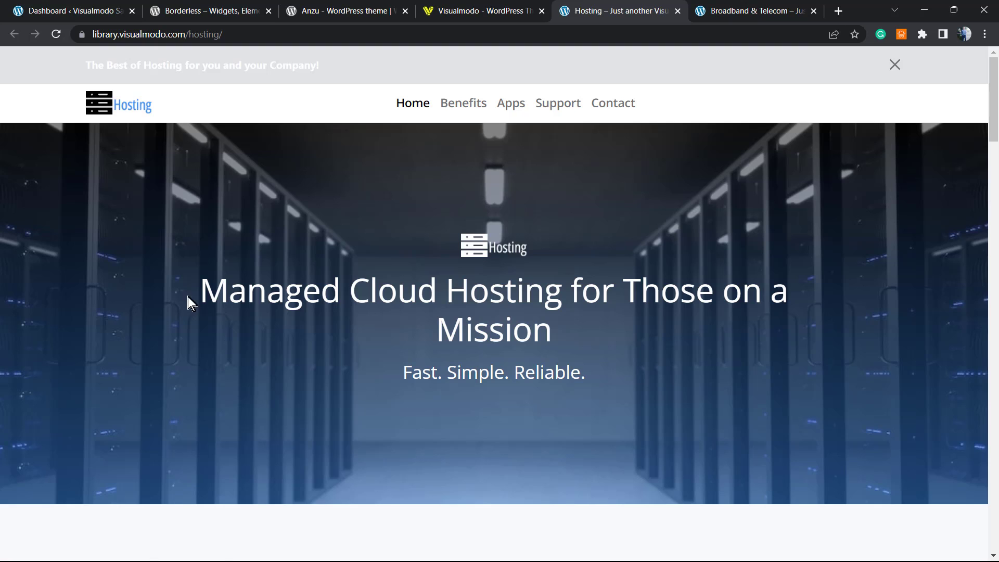
{"action": "left_click", "coordinate": [83, 9]}
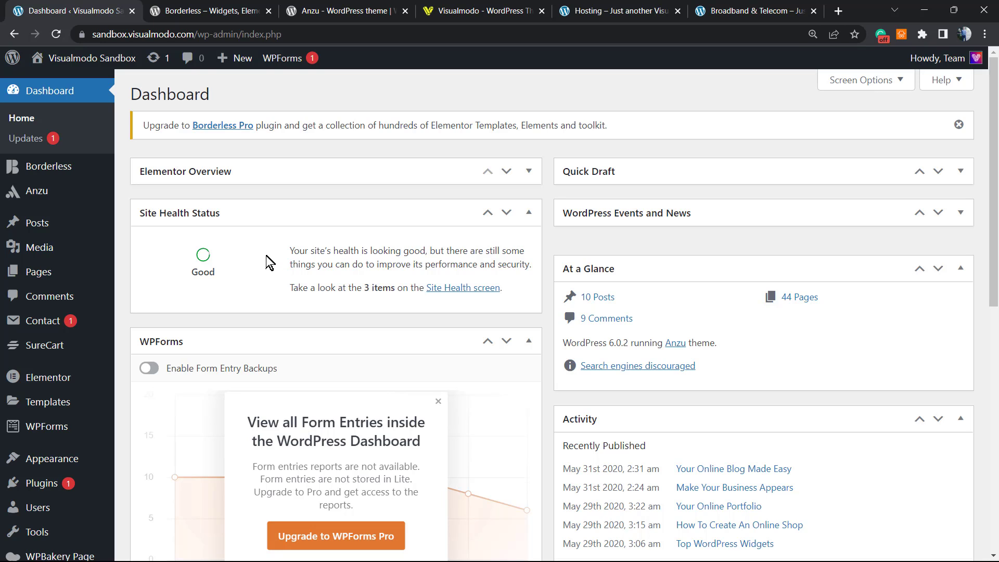
- Glance at the Borderless plugin tab, then return to the WordPress Dashboard
{"action": "left_click", "coordinate": [227, 9]}
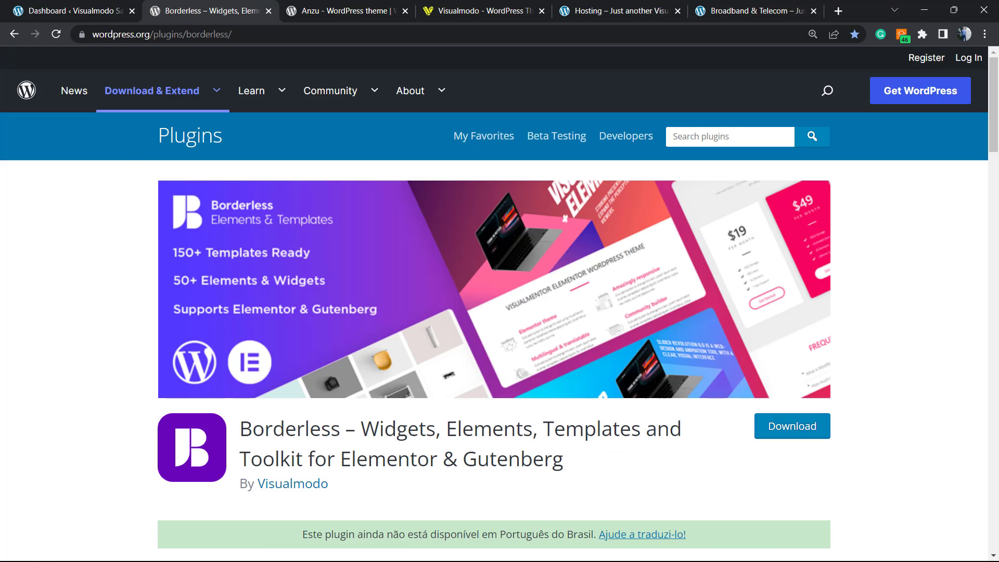
{"action": "left_click", "coordinate": [88, 9]}
{"action": "mouse_move", "coordinate": [60, 384]}
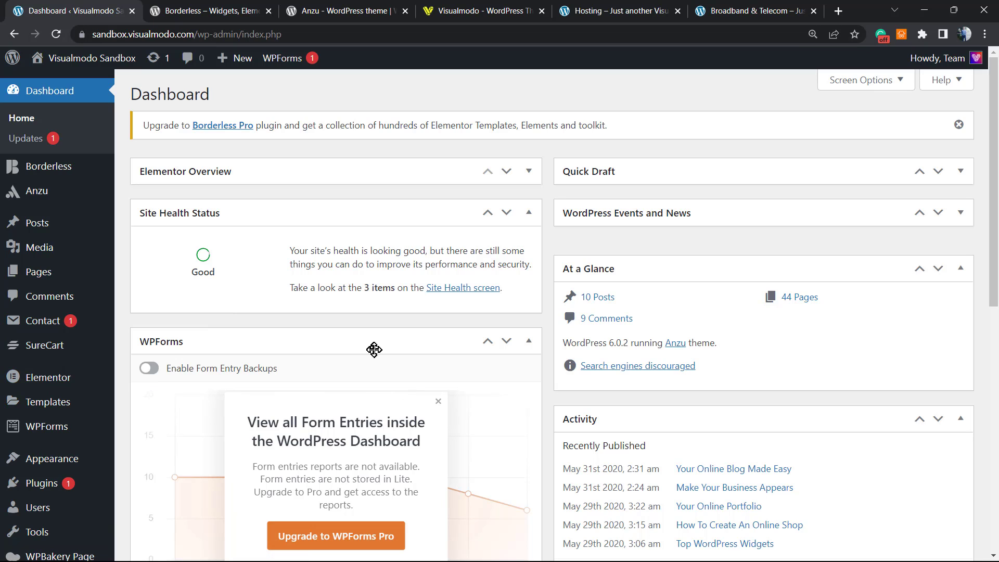
{"action": "mouse_move", "coordinate": [78, 344]}
{"action": "scroll", "coordinate": [220, 371], "scroll_direction": "down", "scroll_amount": 3}
{"action": "scroll", "coordinate": [166, 390], "scroll_direction": "up", "scroll_amount": 1}
{"action": "scroll", "coordinate": [158, 391], "scroll_direction": "up", "scroll_amount": 2}
- Open the All Pages list from the Pages menu
{"action": "mouse_move", "coordinate": [30, 250]}
{"action": "mouse_move", "coordinate": [78, 276]}
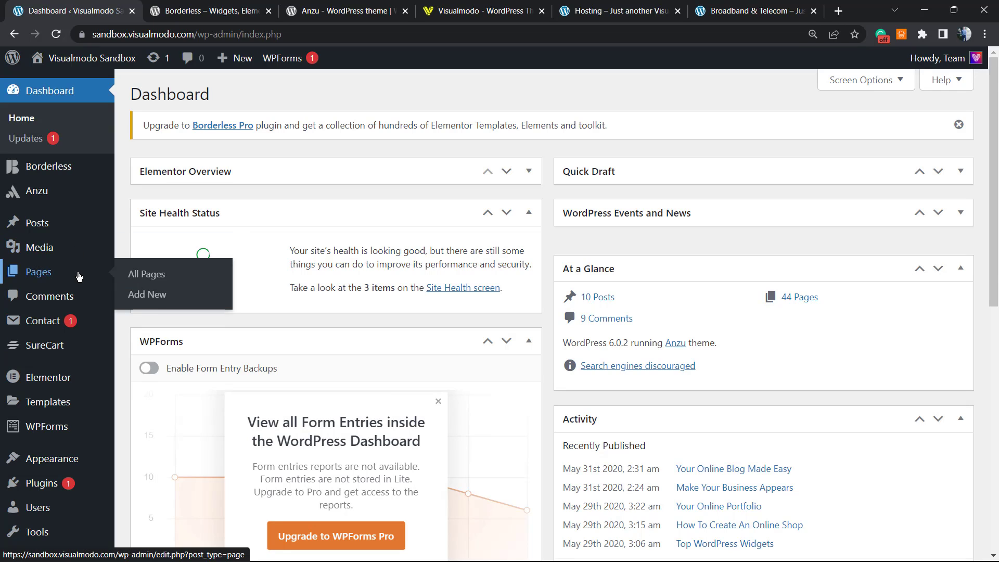
{"action": "left_click", "coordinate": [139, 274]}
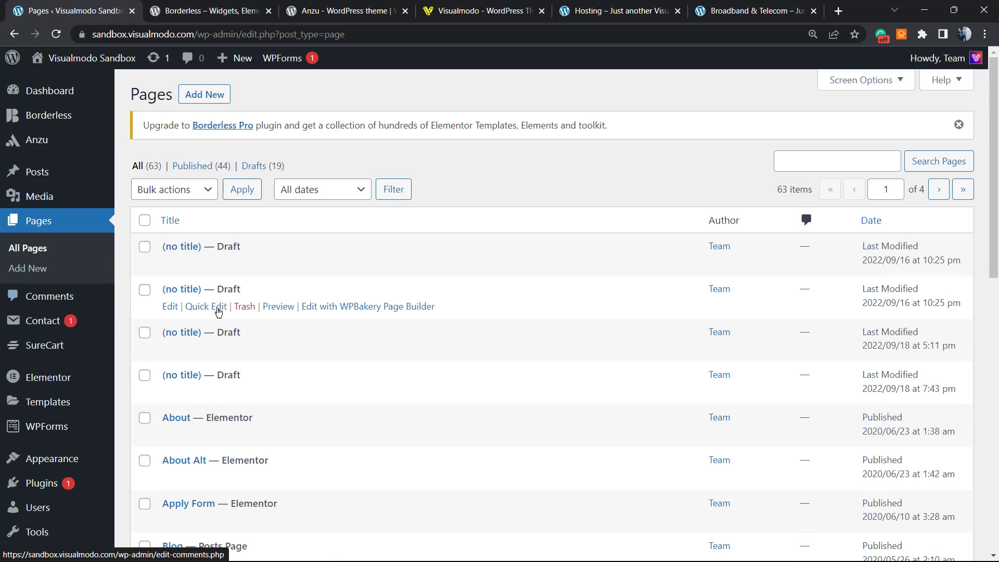
{"action": "scroll", "coordinate": [217, 309], "scroll_direction": "down", "scroll_amount": 4}
{"action": "scroll", "coordinate": [217, 309], "scroll_direction": "up", "scroll_amount": 5}
- Visit the live site's home page and zoom the browser view to 125%
{"action": "mouse_move", "coordinate": [73, 60]}
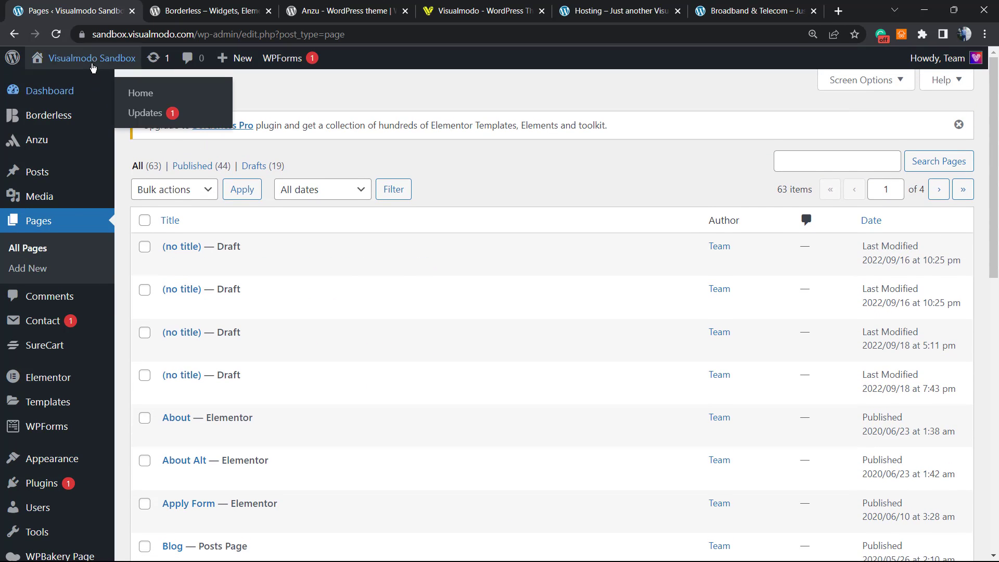
{"action": "left_click", "coordinate": [68, 84]}
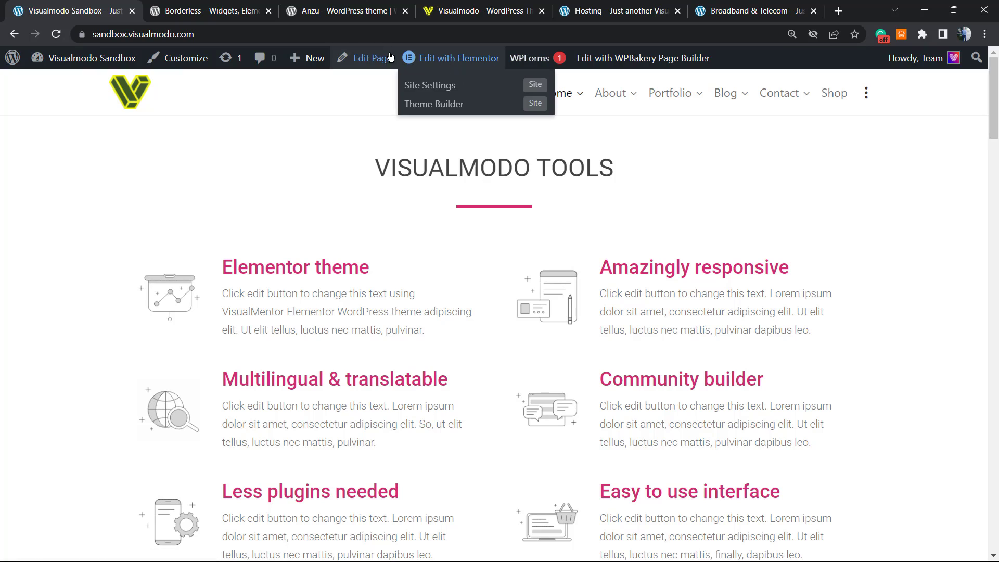
{"action": "mouse_move", "coordinate": [458, 69]}
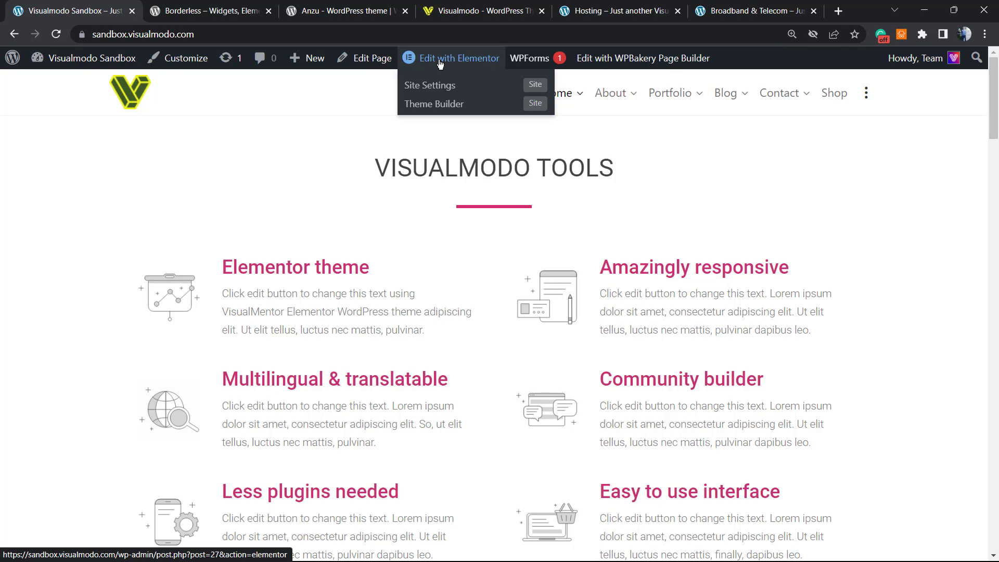
{"action": "key", "text": "ctrl+plus"}
{"action": "key", "text": "ctrl+plus"}
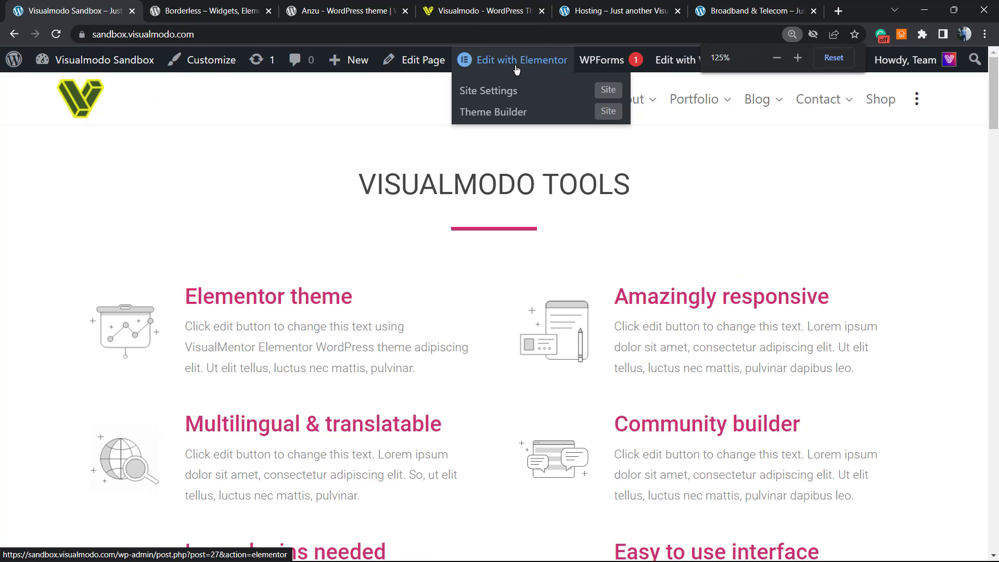
- Open the Home page in Elementor and insert an empty section above VISUALMODO TOOLS
{"action": "left_click", "coordinate": [516, 70]}
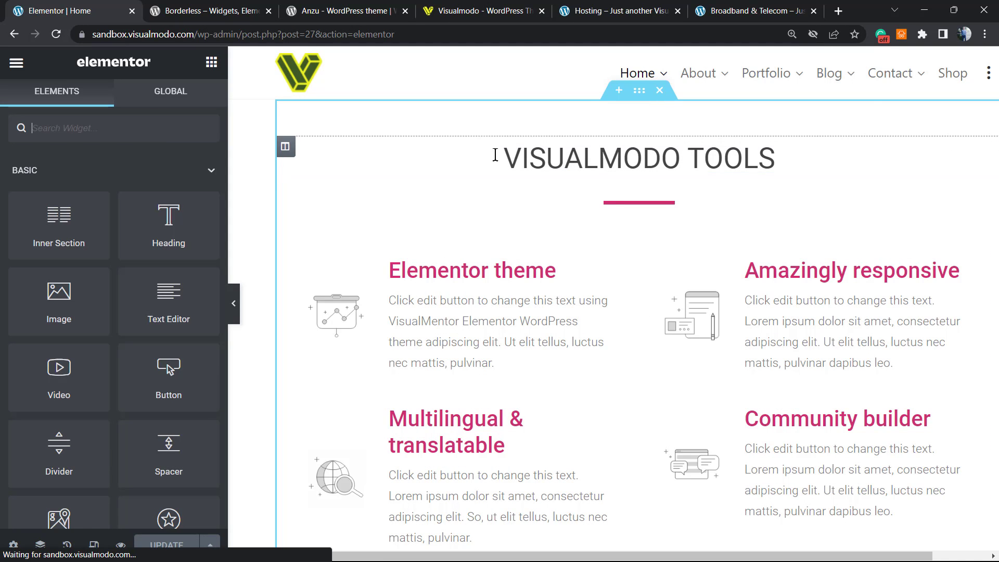
{"action": "scroll", "coordinate": [509, 268], "scroll_direction": "down", "scroll_amount": 7}
{"action": "scroll", "coordinate": [505, 268], "scroll_direction": "down", "scroll_amount": 20}
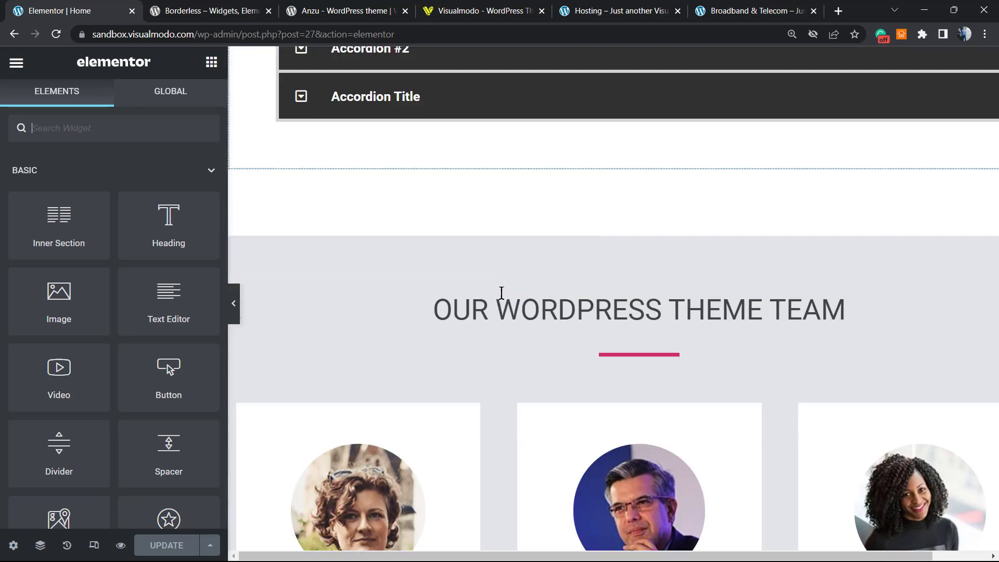
{"action": "scroll", "coordinate": [506, 320], "scroll_direction": "down", "scroll_amount": 5}
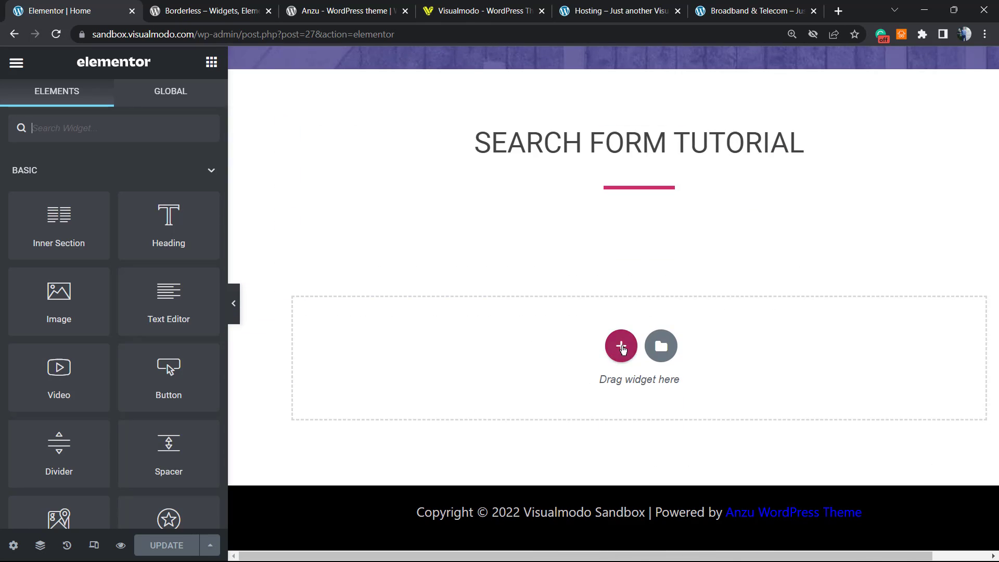
{"action": "scroll", "coordinate": [629, 362], "scroll_direction": "up", "scroll_amount": 5}
{"action": "scroll", "coordinate": [629, 362], "scroll_direction": "up", "scroll_amount": 20}
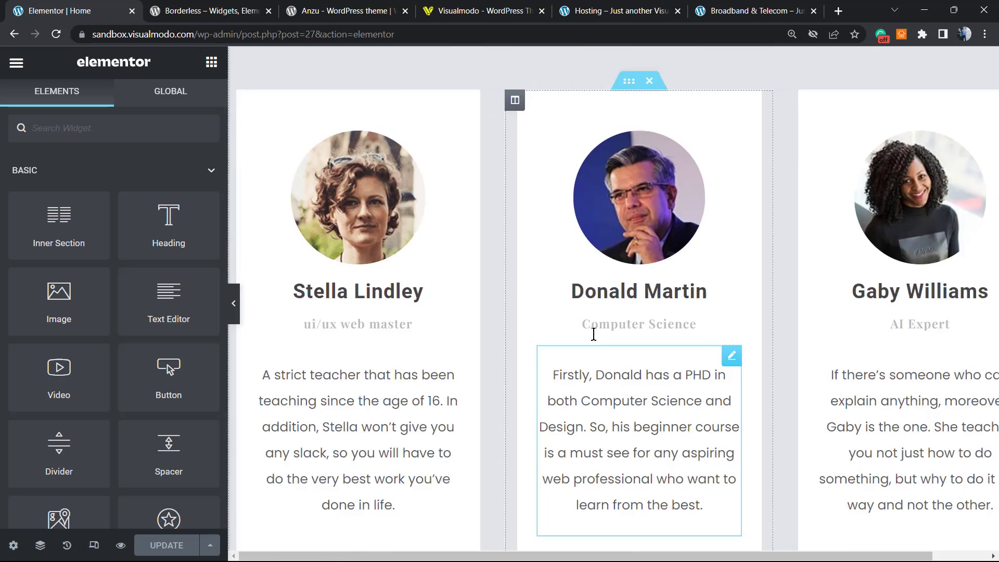
{"action": "scroll", "coordinate": [597, 194], "scroll_direction": "up", "scroll_amount": 3}
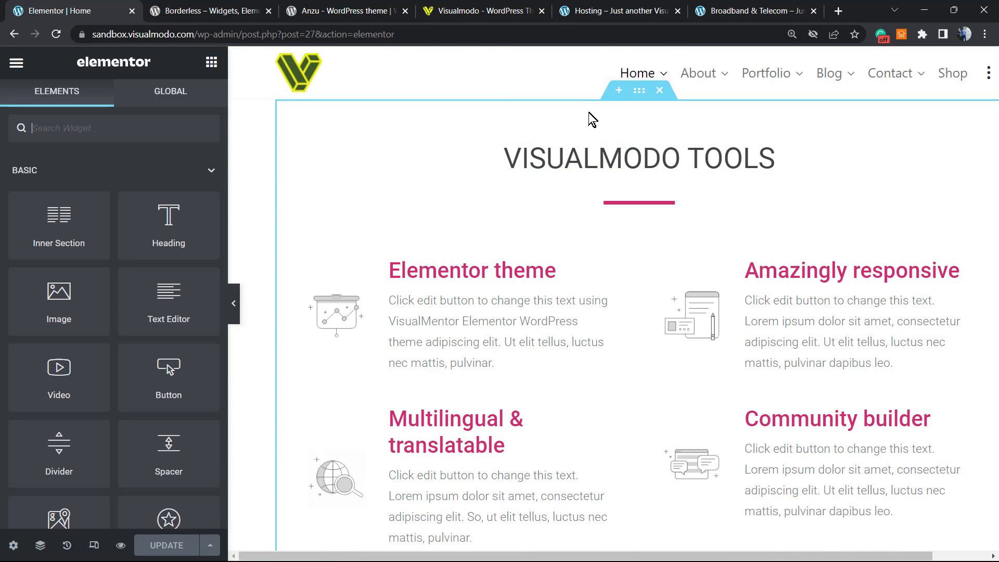
{"action": "left_click", "coordinate": [616, 92]}
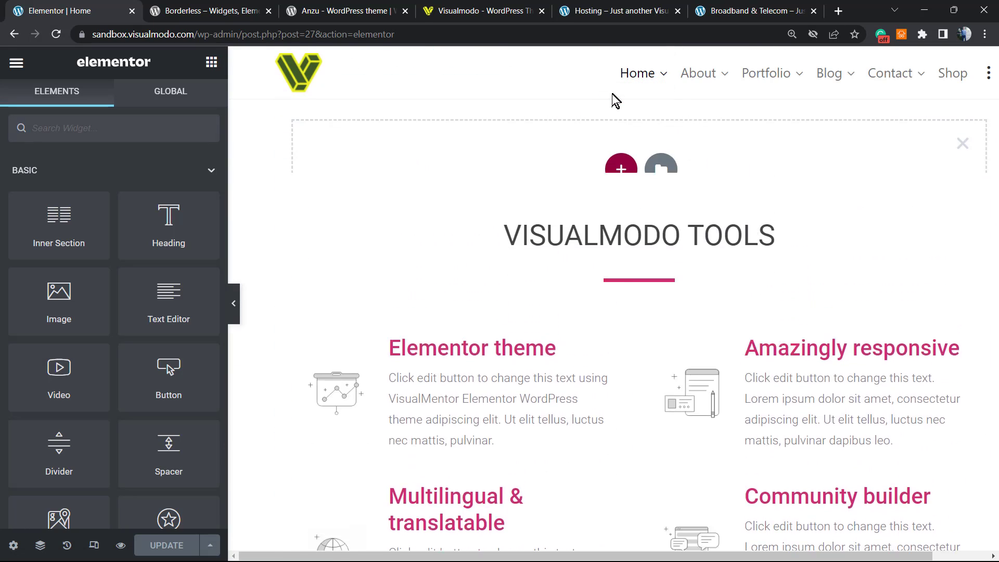
- Scroll the Elements panel down to the Borderless category to find the Hero widget
{"action": "left_click", "coordinate": [620, 180]}
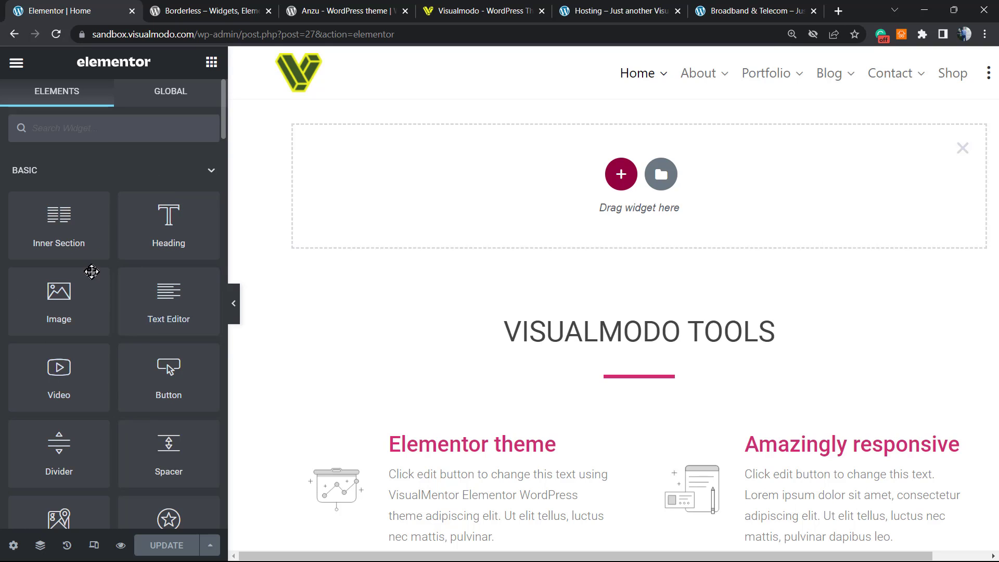
{"action": "scroll", "coordinate": [94, 268], "scroll_direction": "down", "scroll_amount": 8}
{"action": "scroll", "coordinate": [138, 301], "scroll_direction": "down", "scroll_amount": 15}
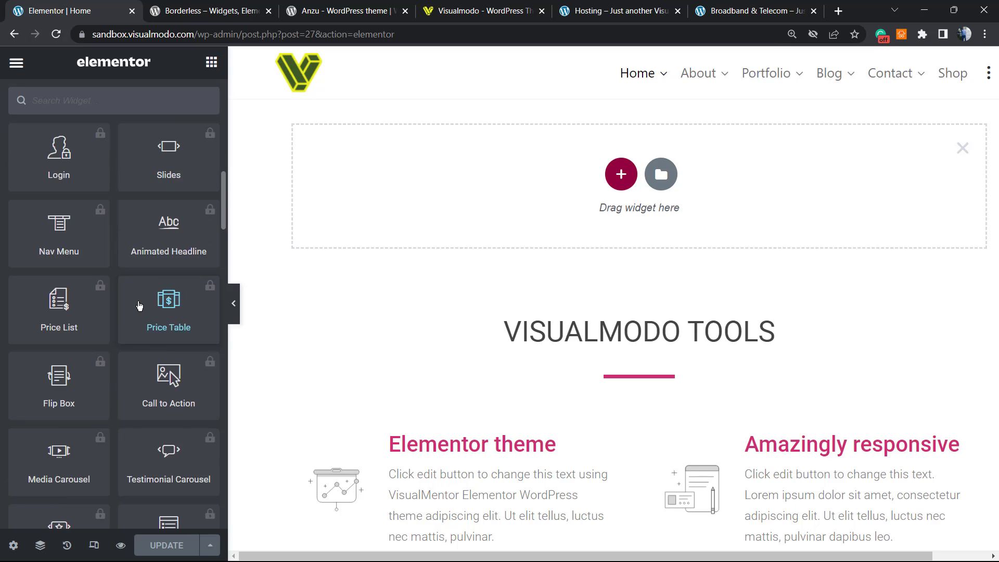
{"action": "scroll", "coordinate": [137, 303], "scroll_direction": "down", "scroll_amount": 6}
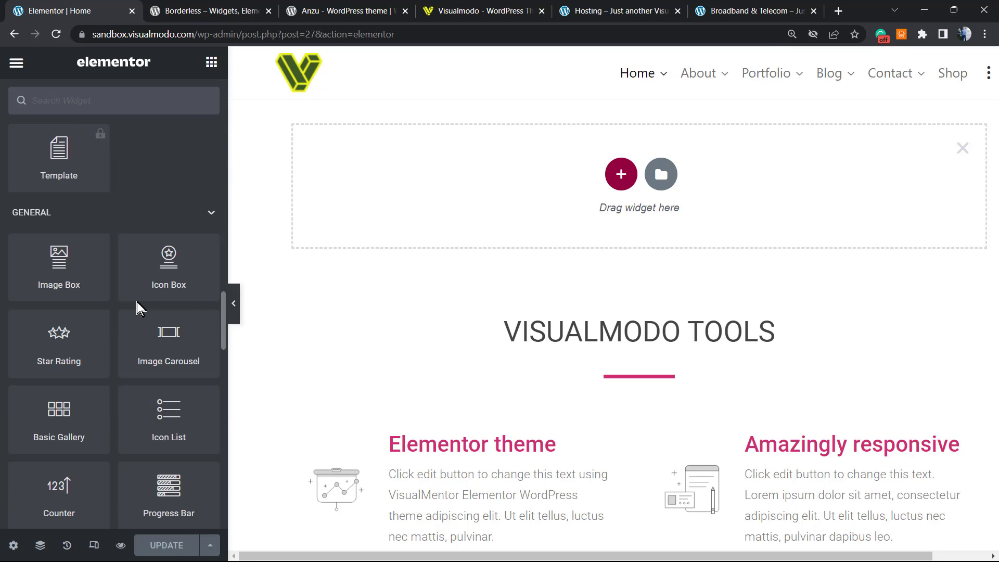
{"action": "scroll", "coordinate": [111, 258], "scroll_direction": "down", "scroll_amount": 8}
{"action": "scroll", "coordinate": [111, 258], "scroll_direction": "down", "scroll_amount": 10}
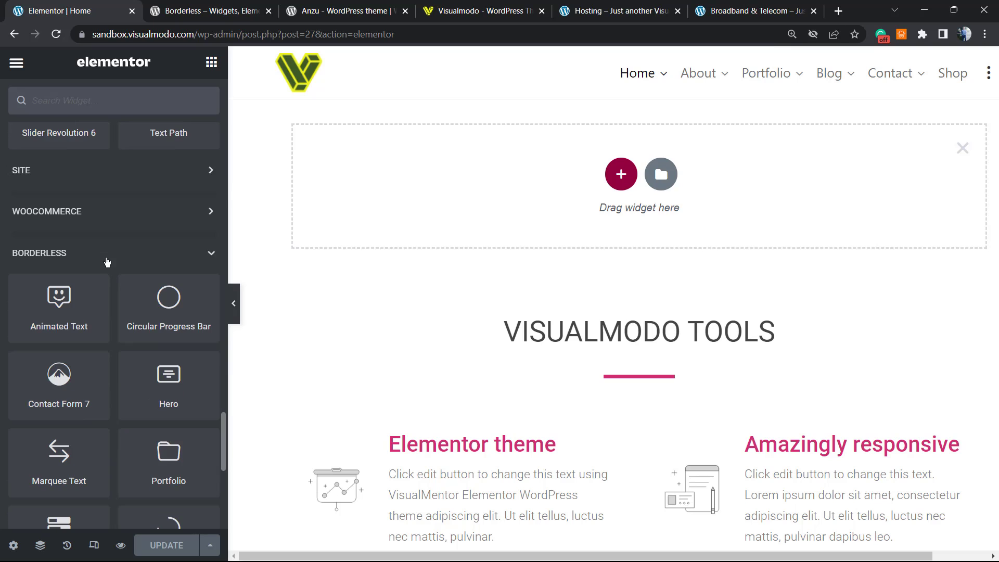
{"action": "scroll", "coordinate": [115, 255], "scroll_direction": "down", "scroll_amount": 2}
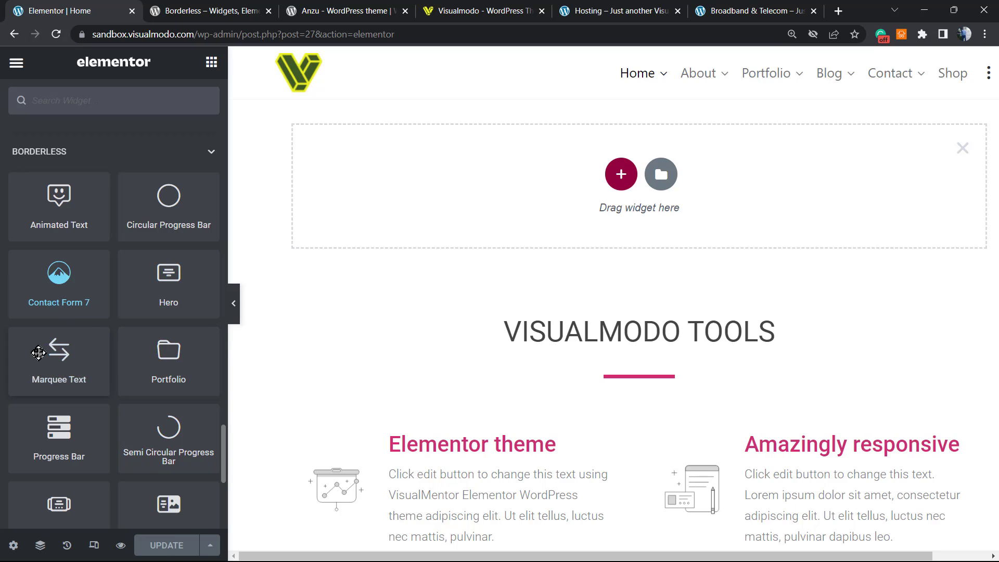
{"action": "scroll", "coordinate": [145, 287], "scroll_direction": "down", "scroll_amount": 2}
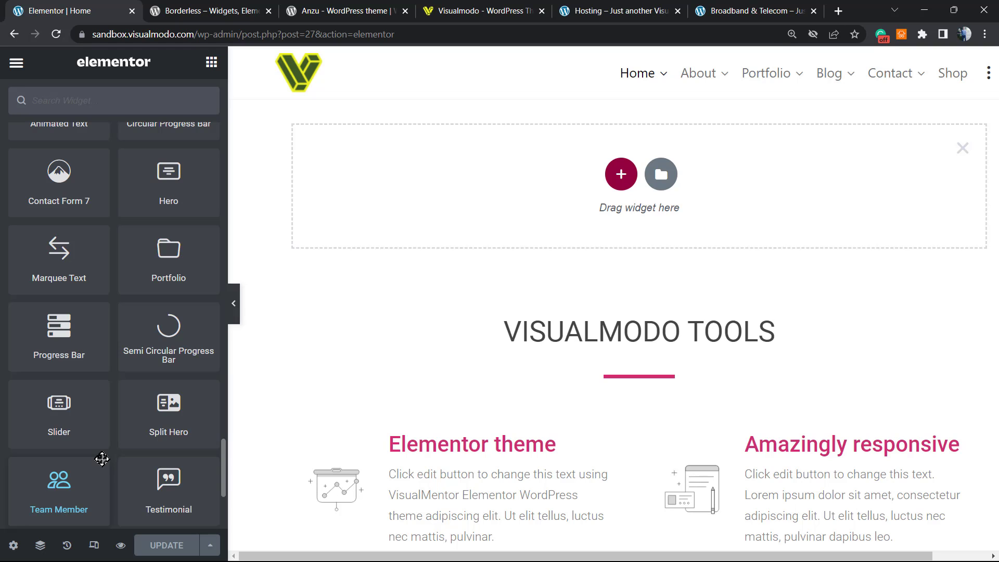
{"action": "scroll", "coordinate": [156, 359], "scroll_direction": "up", "scroll_amount": 2}
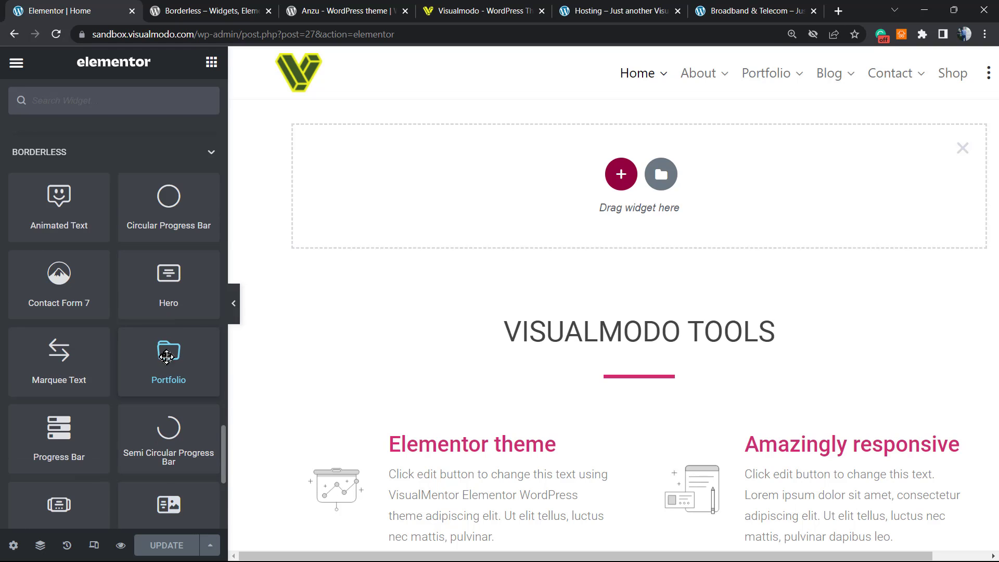
{"action": "scroll", "coordinate": [185, 312], "scroll_direction": "up", "scroll_amount": 2}
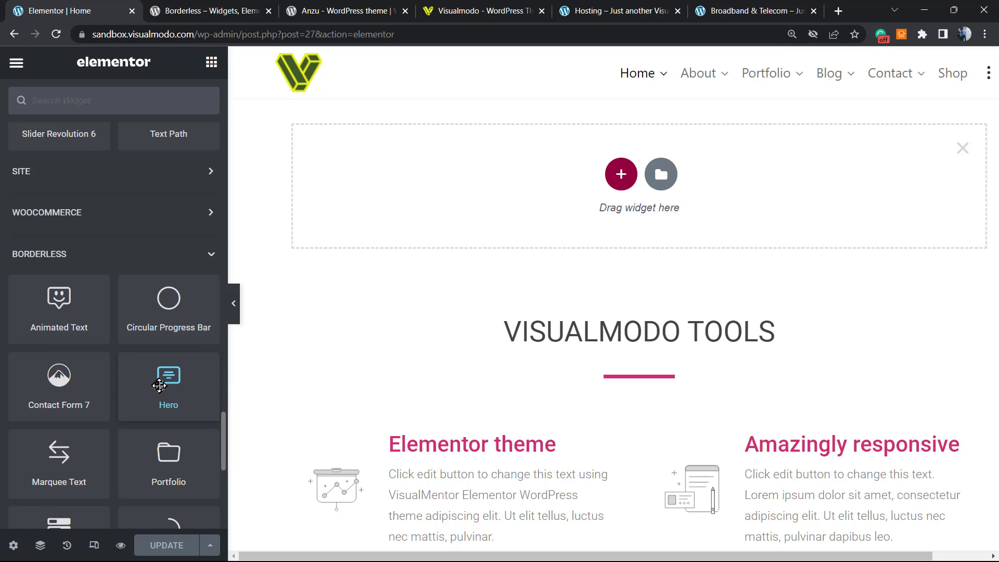
{"action": "left_click_drag", "start_coordinate": [159, 386], "coordinate": [553, 195]}
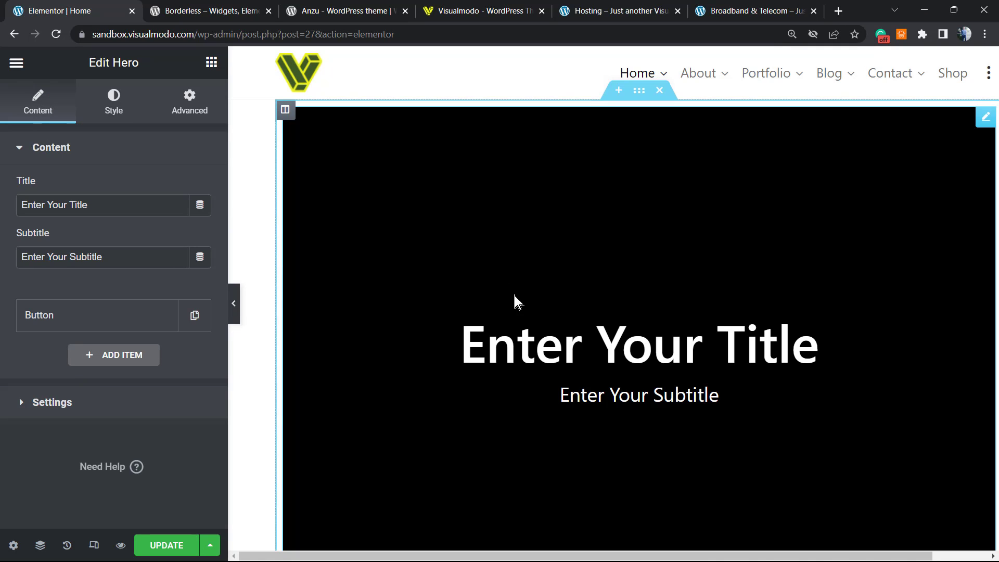
{"action": "scroll", "coordinate": [491, 317], "scroll_direction": "down", "scroll_amount": 4}
{"action": "scroll", "coordinate": [492, 317], "scroll_direction": "up", "scroll_amount": 4}
{"action": "scroll", "coordinate": [491, 318], "scroll_direction": "down", "scroll_amount": 1}
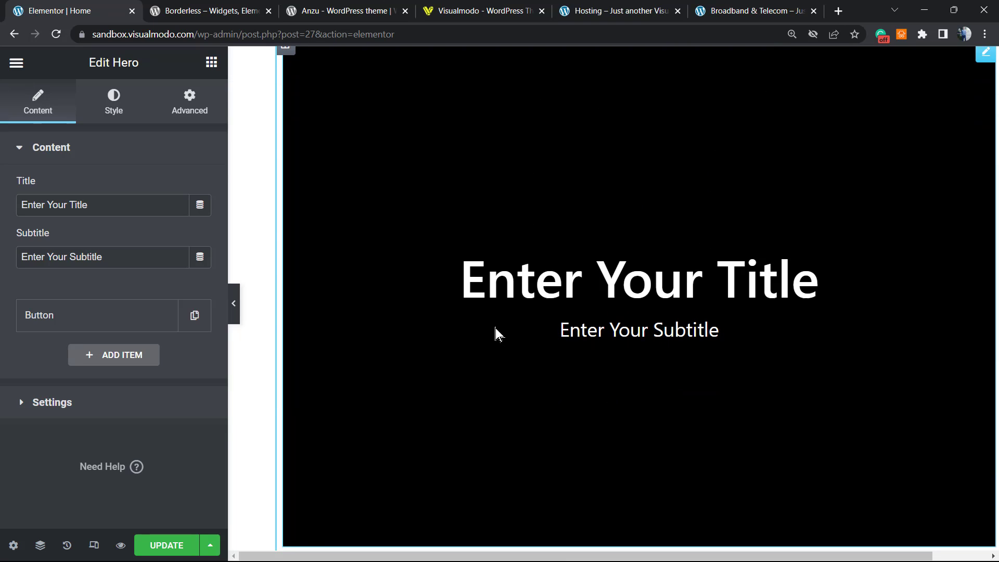
{"action": "scroll", "coordinate": [495, 328], "scroll_direction": "up", "scroll_amount": 1}
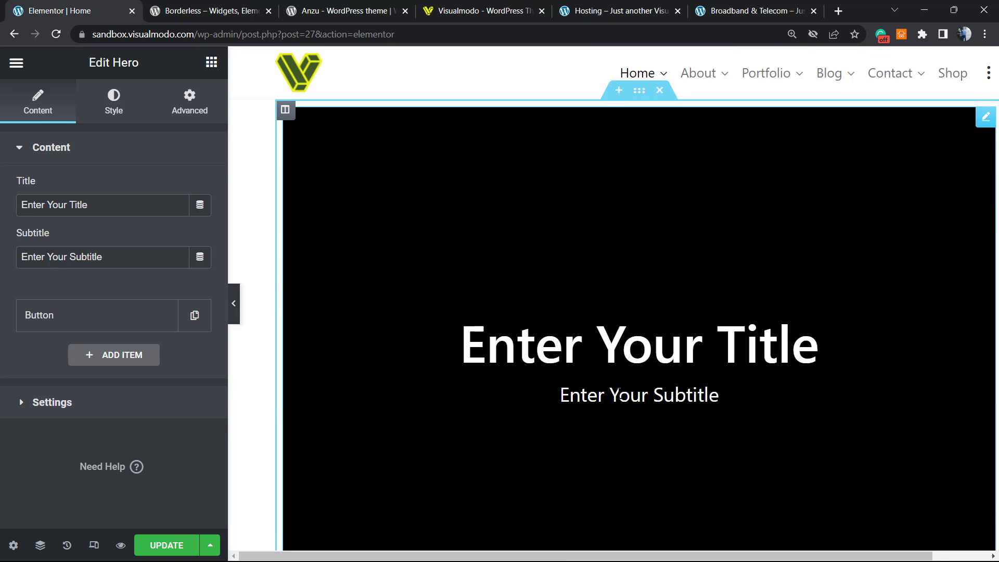
{"action": "scroll", "coordinate": [604, 385], "scroll_direction": "down", "scroll_amount": 3}
{"action": "scroll", "coordinate": [588, 376], "scroll_direction": "up", "scroll_amount": 2}
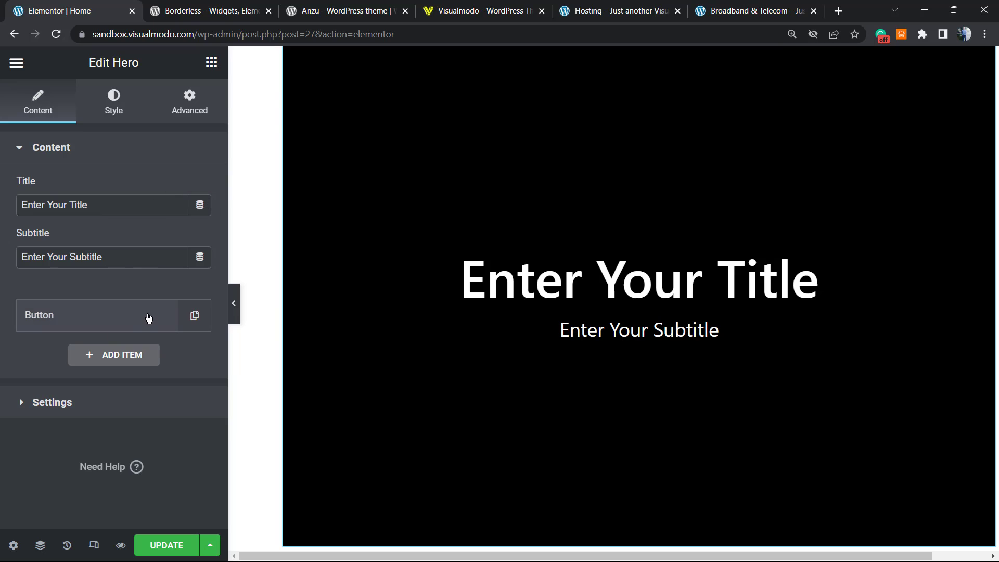
{"action": "triple_click", "coordinate": [113, 206]}
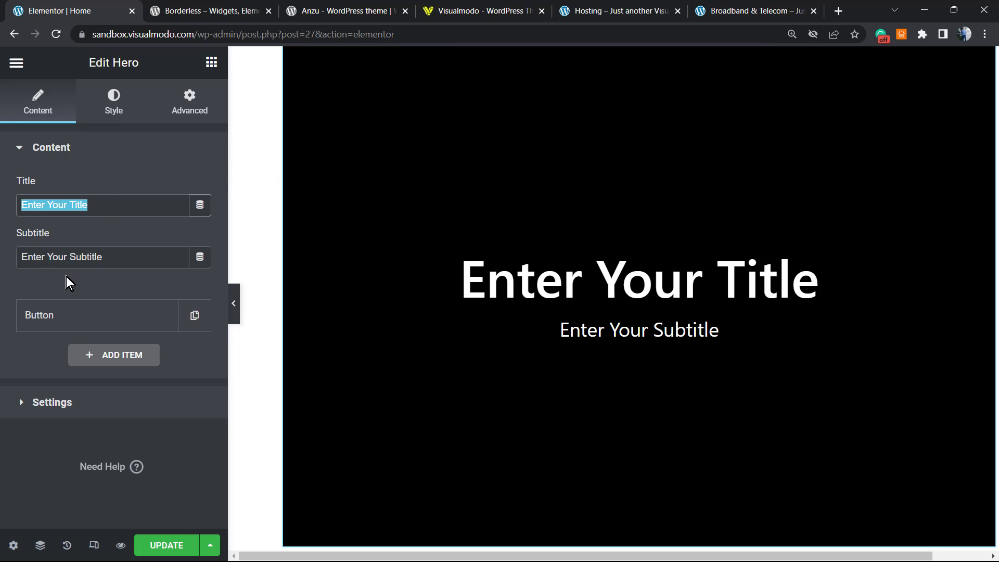
{"action": "double_click", "coordinate": [113, 257]}
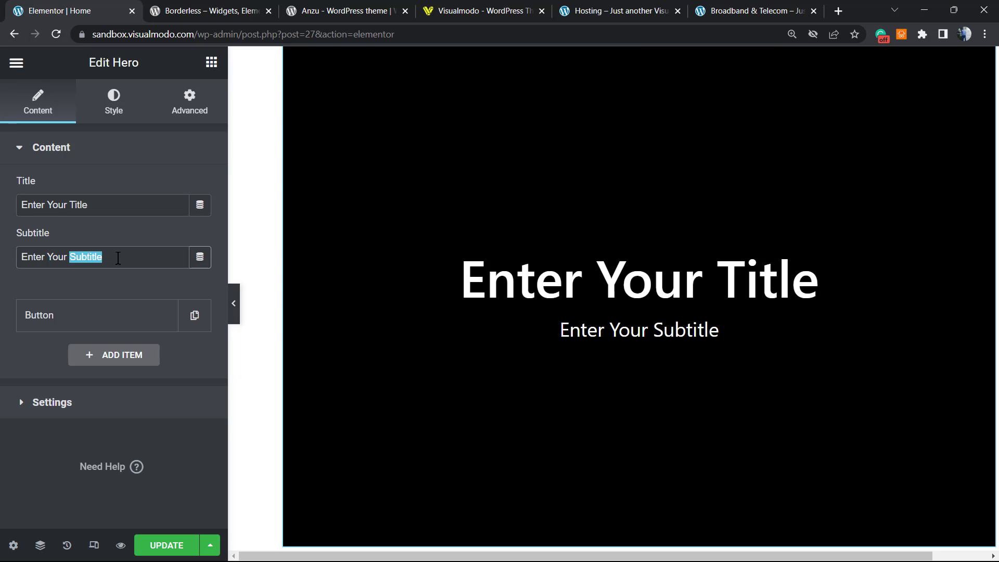
{"action": "triple_click", "coordinate": [66, 205]}
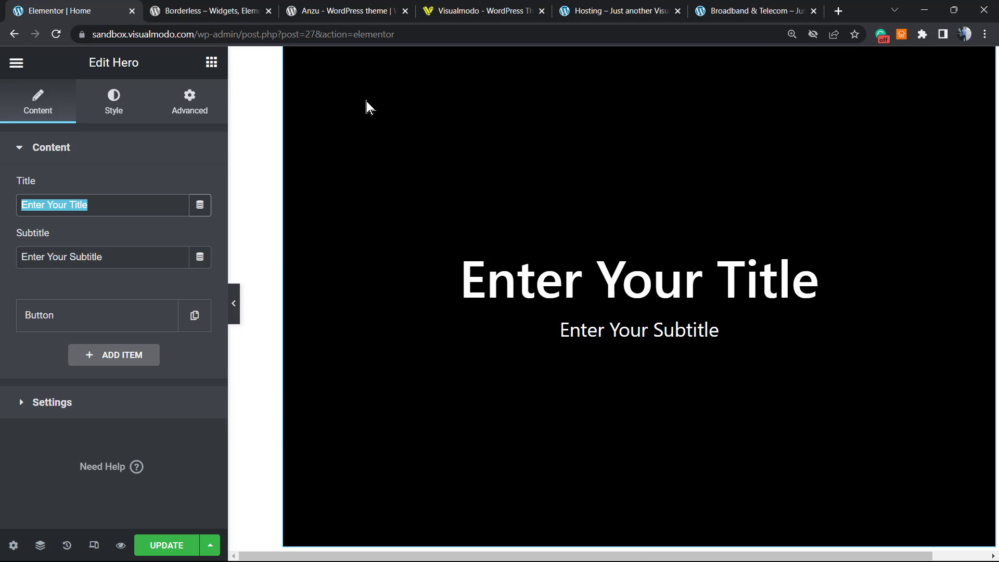
- Replace the Hero title with 'Borderless', copied from the plugin page
{"action": "key", "text": "BackSpace"}
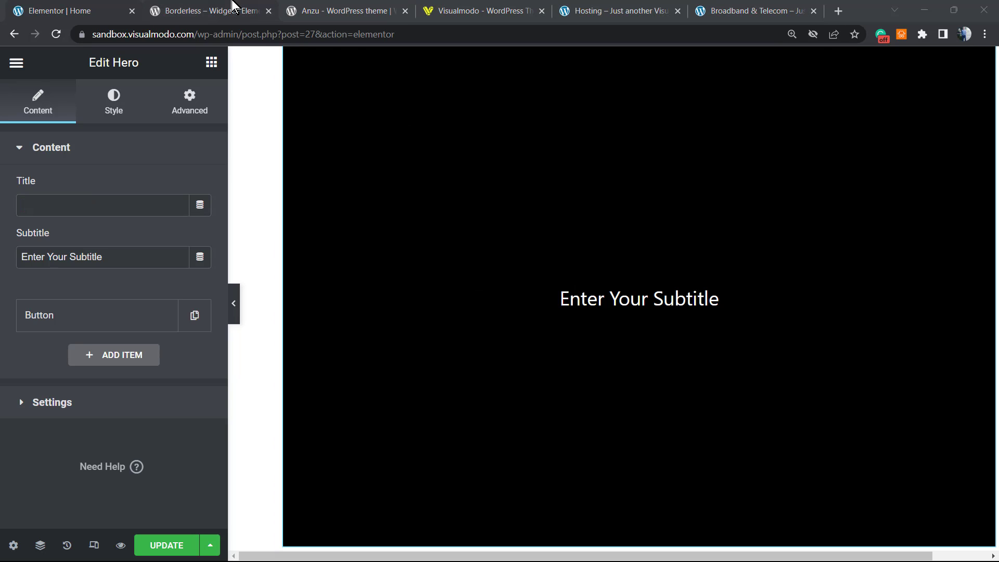
{"action": "left_click", "coordinate": [233, 7]}
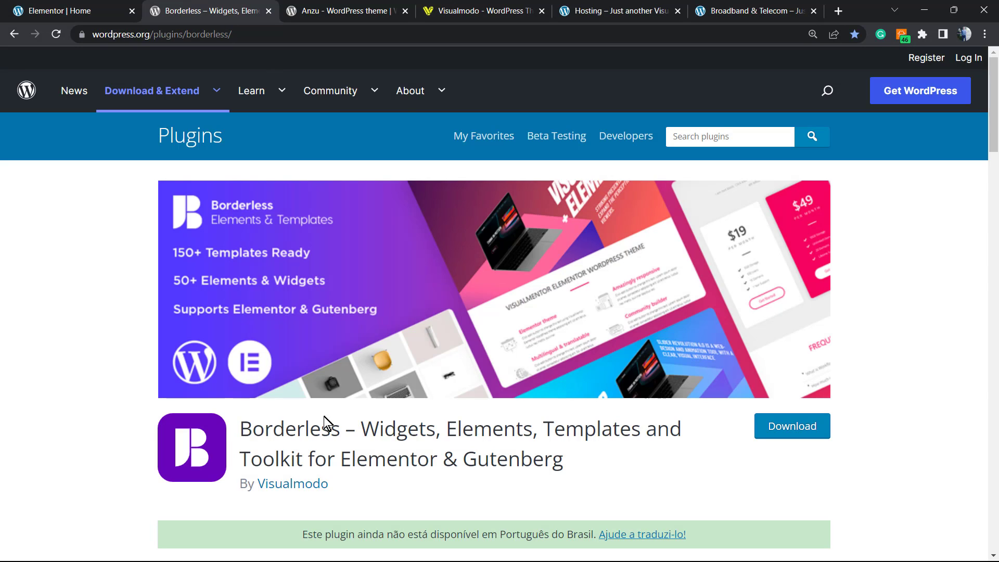
{"action": "double_click", "coordinate": [269, 423]}
{"action": "key", "text": "ctrl+c"}
{"action": "left_click", "coordinate": [83, 8]}
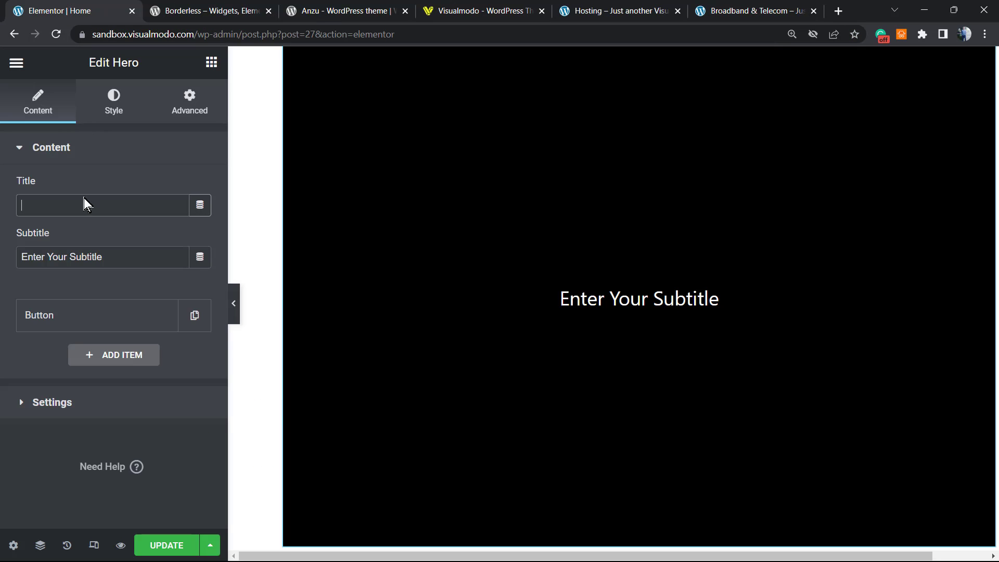
{"action": "key", "text": "ctrl+v"}
- Paste the tagline 'Widgets, Elements, Templates and Toolkit for Elementor' as the subtitle
{"action": "left_click", "coordinate": [211, 11]}
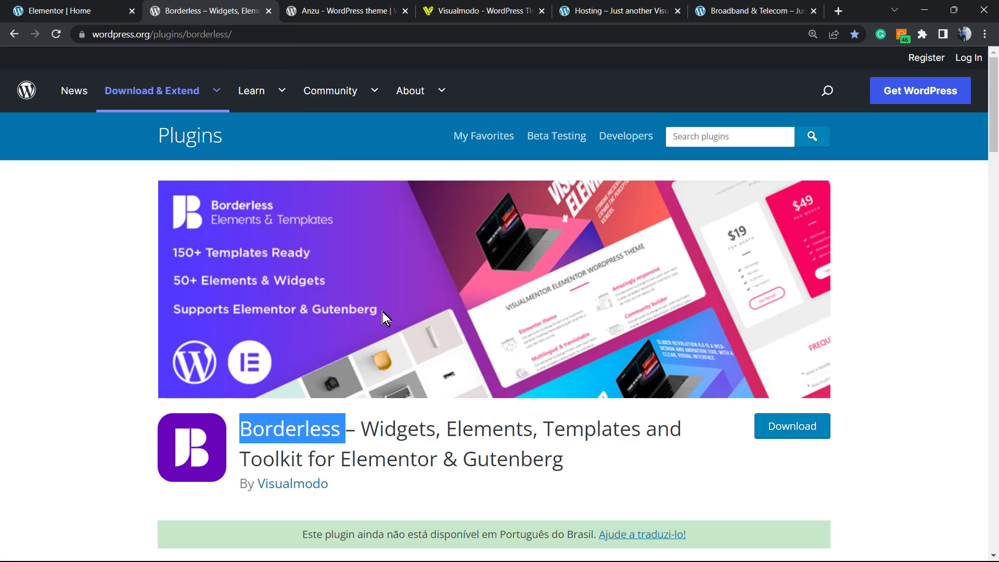
{"action": "left_click_drag", "start_coordinate": [361, 428], "coordinate": [435, 456]}
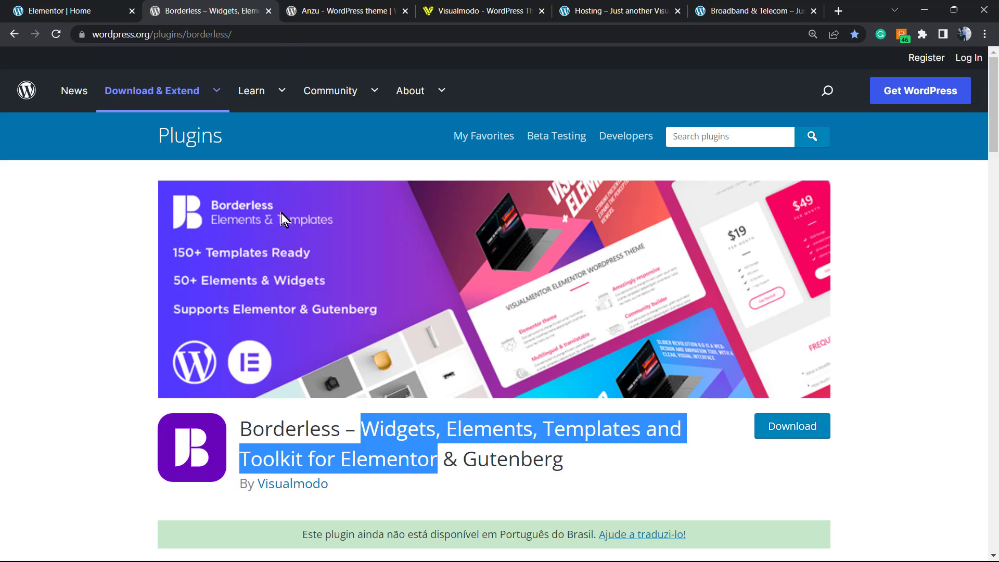
{"action": "left_click", "coordinate": [64, 10]}
{"action": "triple_click", "coordinate": [133, 265]}
{"action": "key", "text": "ctrl+v"}
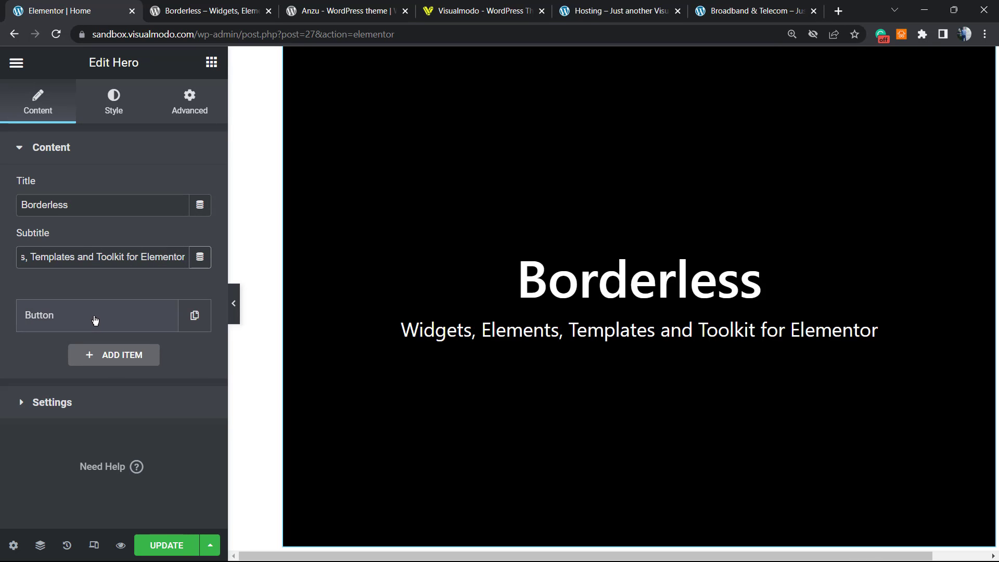
{"action": "left_click", "coordinate": [95, 320]}
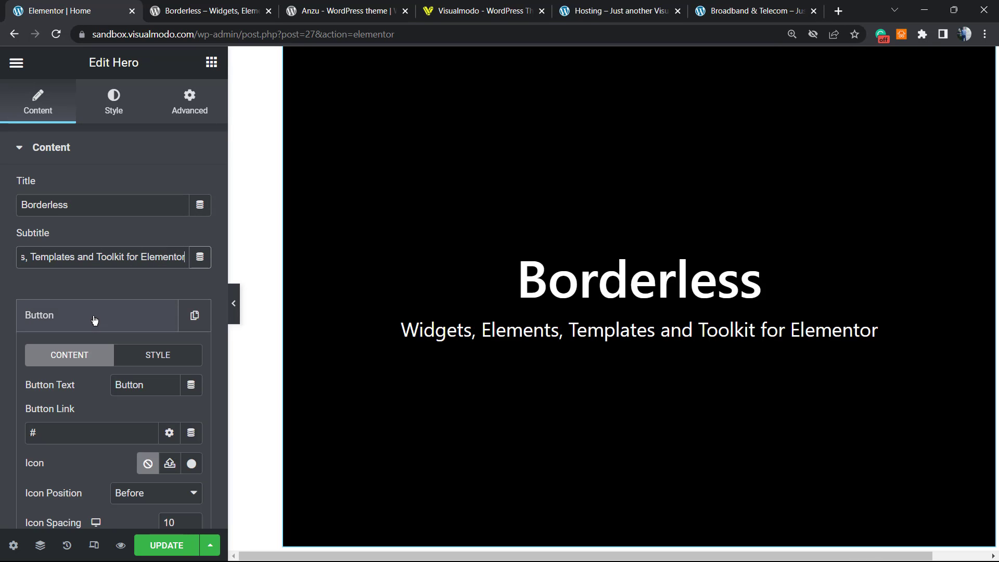
{"action": "scroll", "coordinate": [108, 315], "scroll_direction": "down", "scroll_amount": 2}
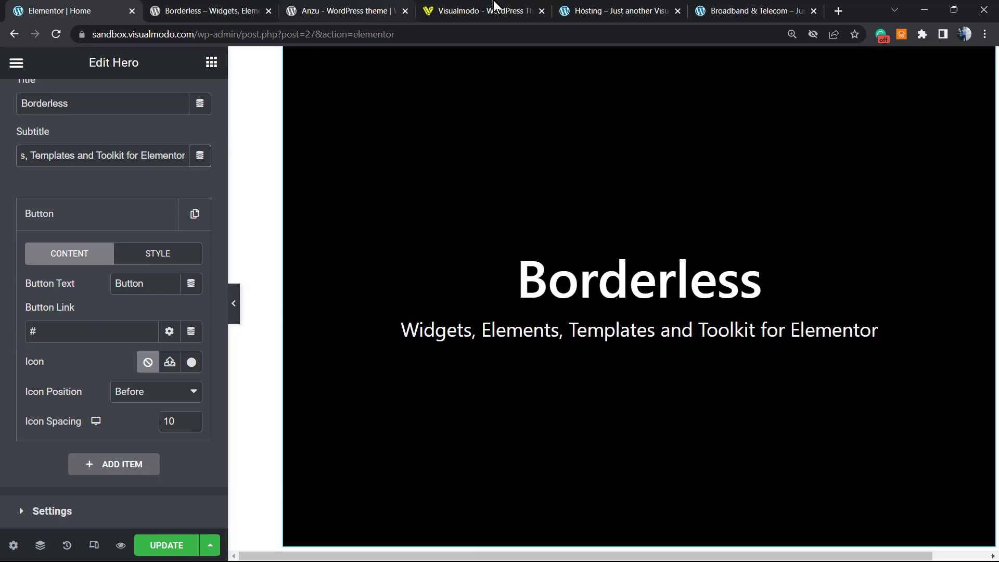
{"action": "left_click", "coordinate": [338, 6]}
{"action": "left_click", "coordinate": [230, 7]}
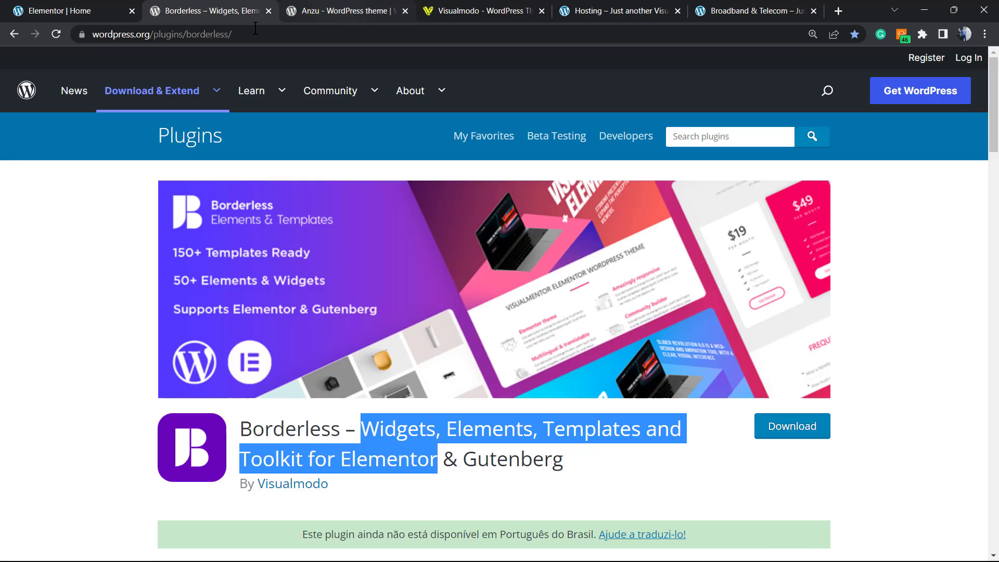
{"action": "left_click", "coordinate": [261, 33]}
{"action": "key", "text": "ctrl+c"}
{"action": "left_click", "coordinate": [120, 9]}
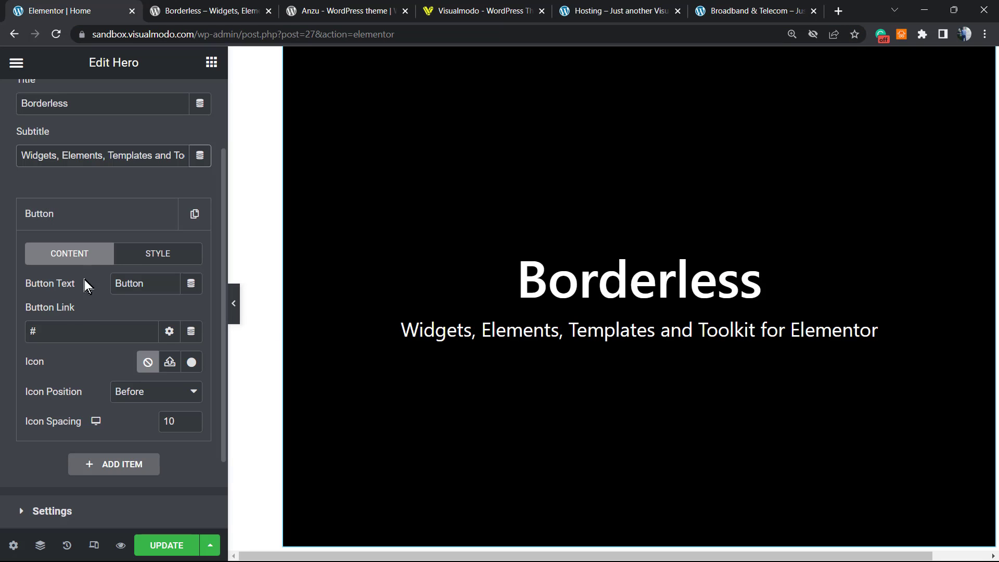
{"action": "double_click", "coordinate": [87, 338]}
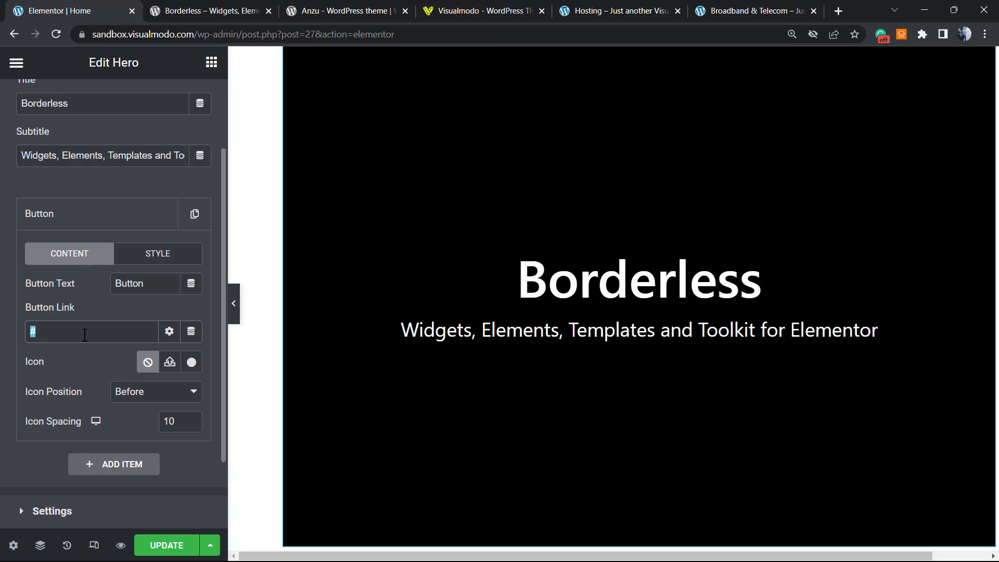
{"action": "key", "text": "ctrl+v"}
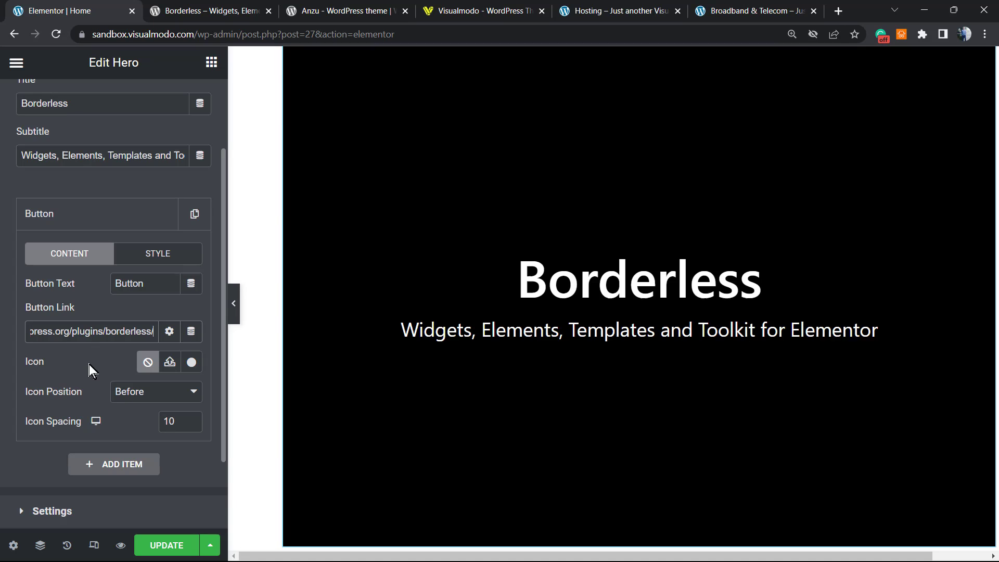
{"action": "left_click", "coordinate": [89, 367]}
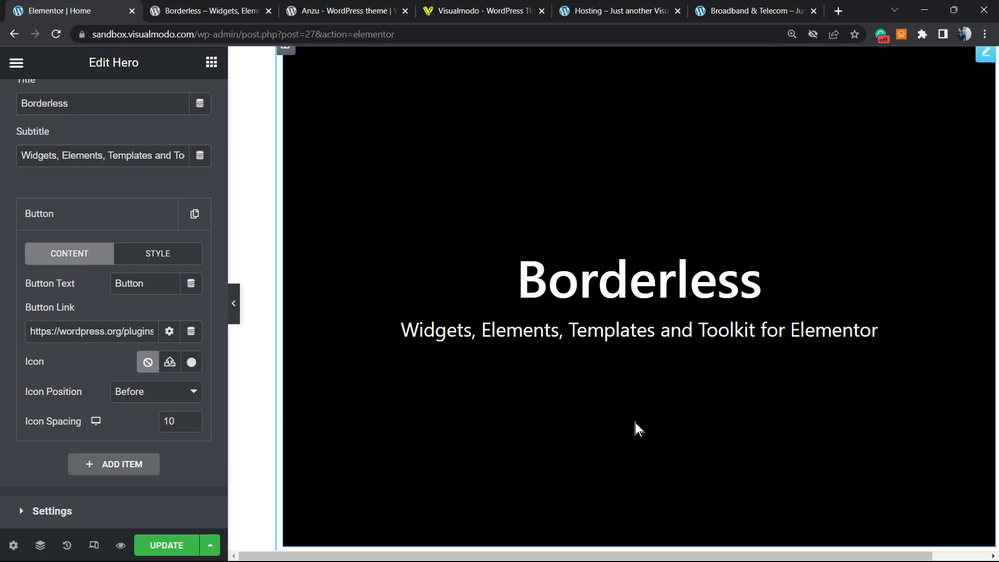
{"action": "scroll", "coordinate": [634, 422], "scroll_direction": "down", "scroll_amount": 2}
{"action": "scroll", "coordinate": [632, 416], "scroll_direction": "up", "scroll_amount": 4}
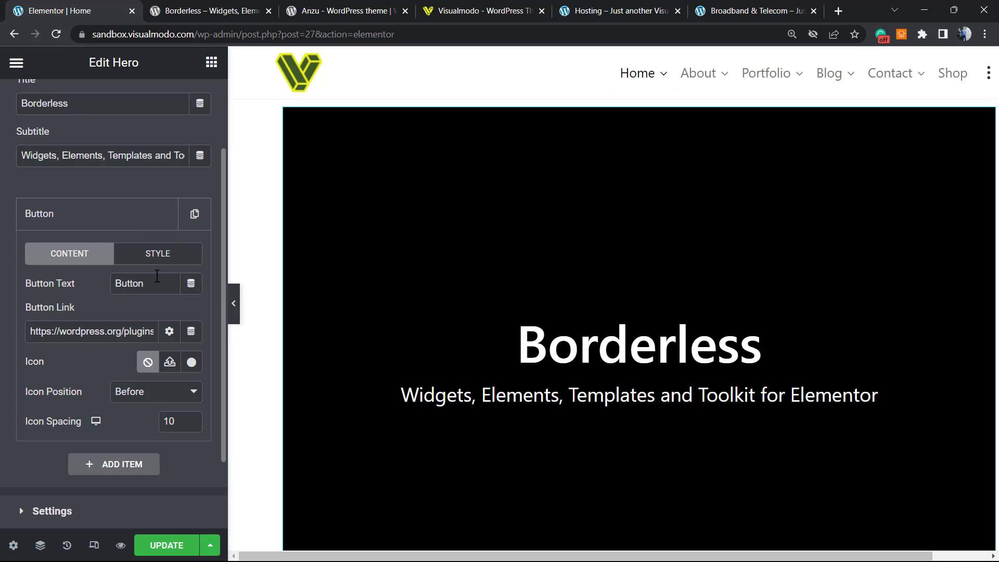
{"action": "left_click", "coordinate": [85, 215]}
{"action": "left_click", "coordinate": [88, 215]}
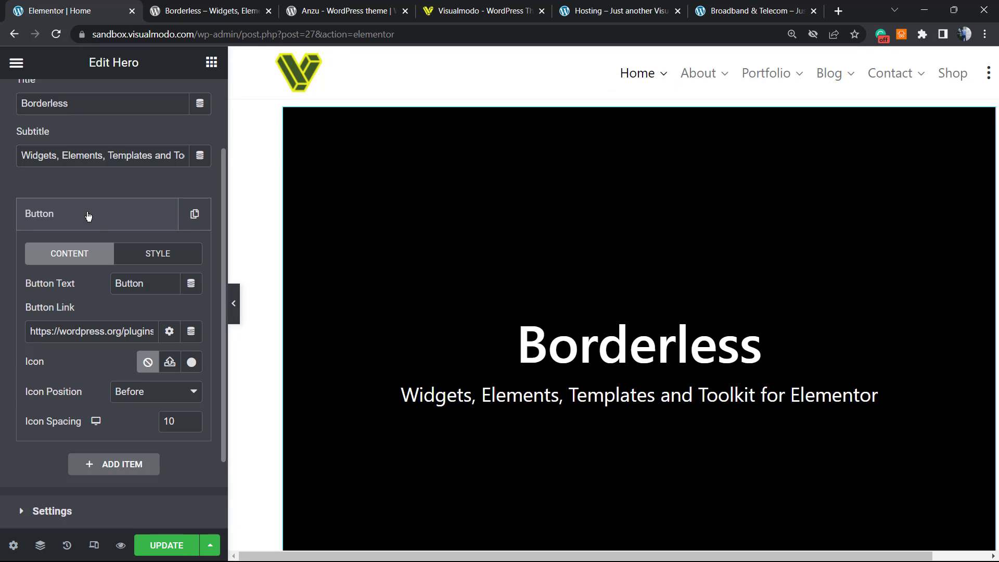
- Set the first button's text to Download
{"action": "left_click", "coordinate": [107, 465]}
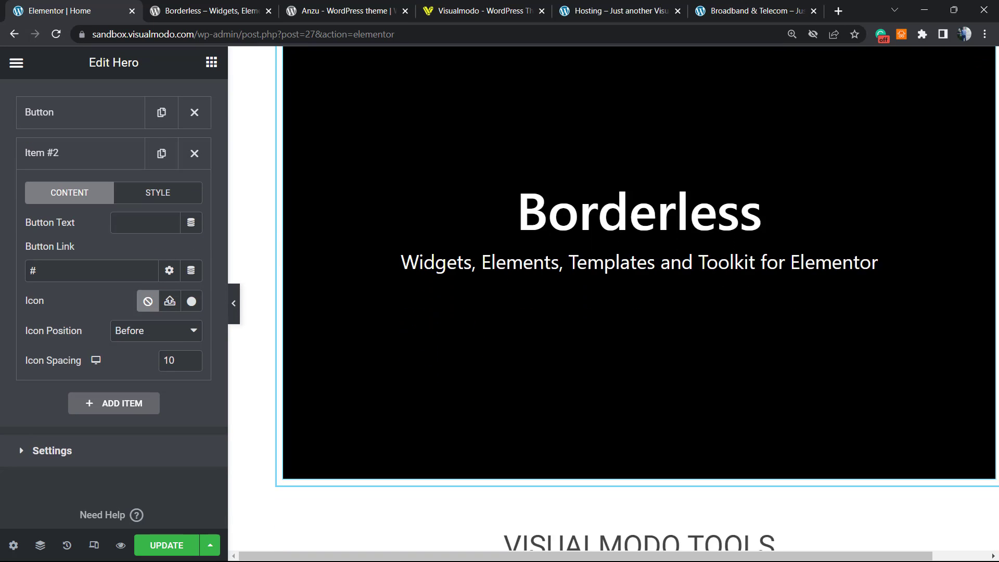
{"action": "scroll", "coordinate": [458, 324], "scroll_direction": "up", "scroll_amount": 1}
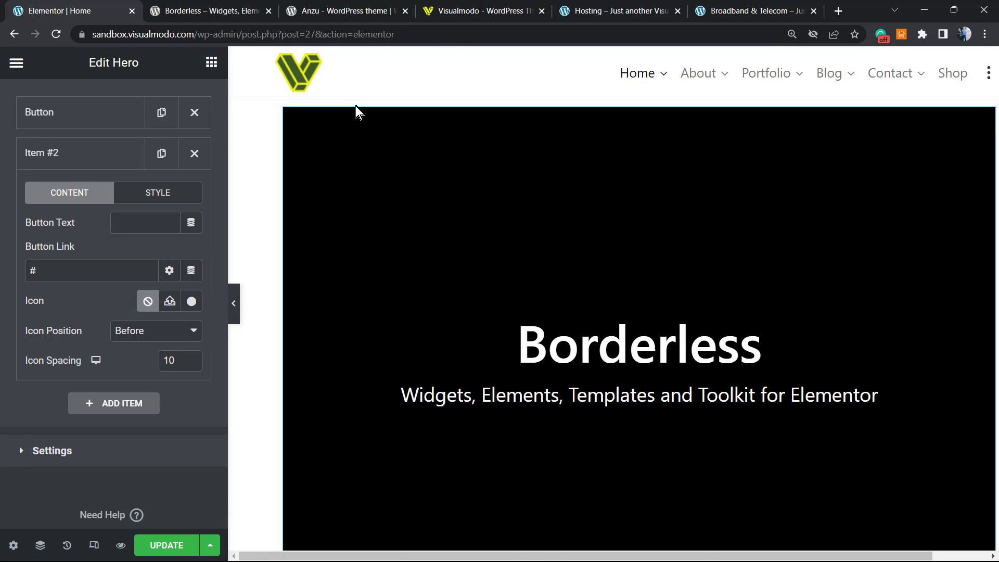
{"action": "scroll", "coordinate": [344, 117], "scroll_direction": "down", "scroll_amount": 3}
{"action": "scroll", "coordinate": [136, 349], "scroll_direction": "down", "scroll_amount": 2}
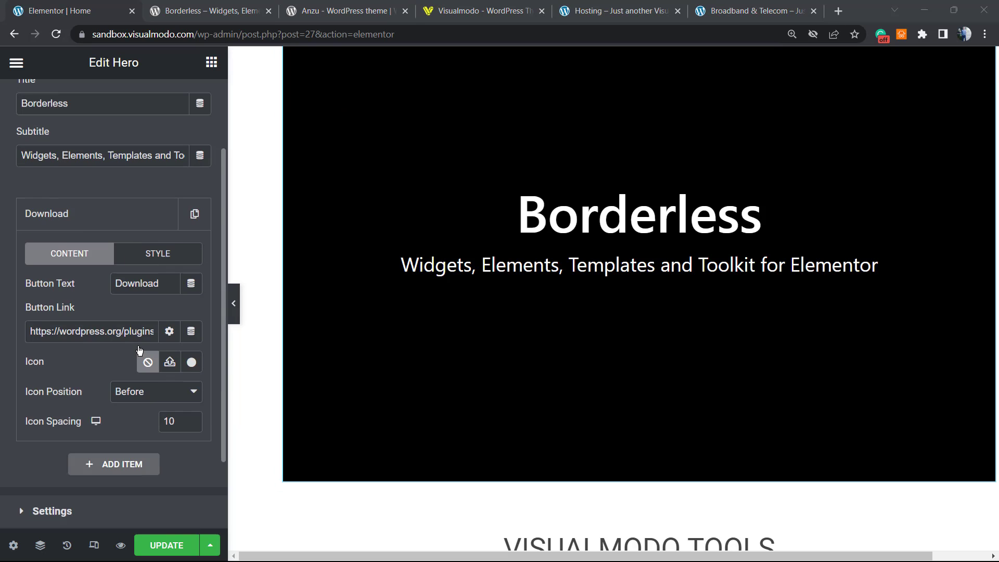
{"action": "scroll", "coordinate": [136, 333], "scroll_direction": "down", "scroll_amount": 2}
{"action": "scroll", "coordinate": [129, 310], "scroll_direction": "up", "scroll_amount": 2}
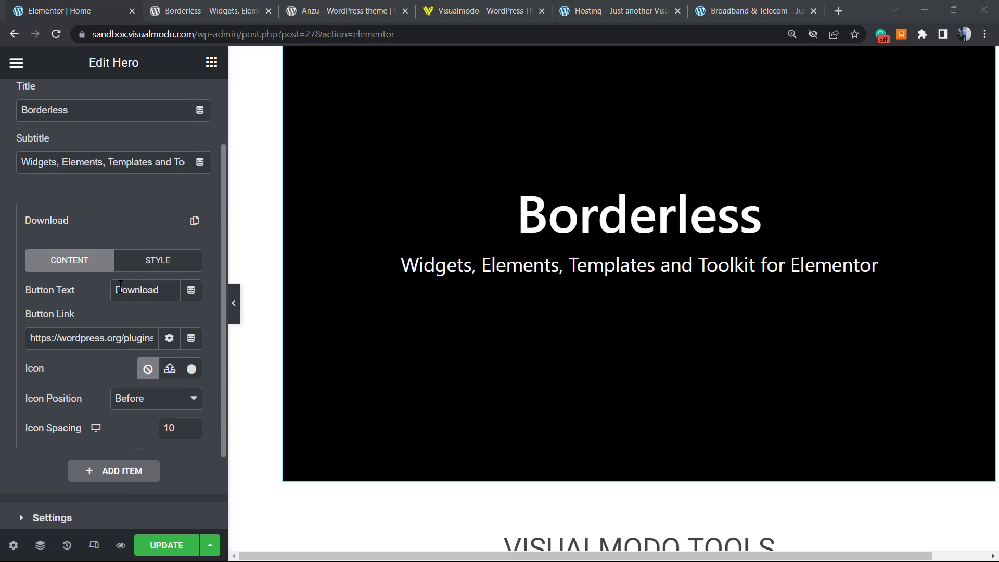
{"action": "triple_click", "coordinate": [53, 292]}
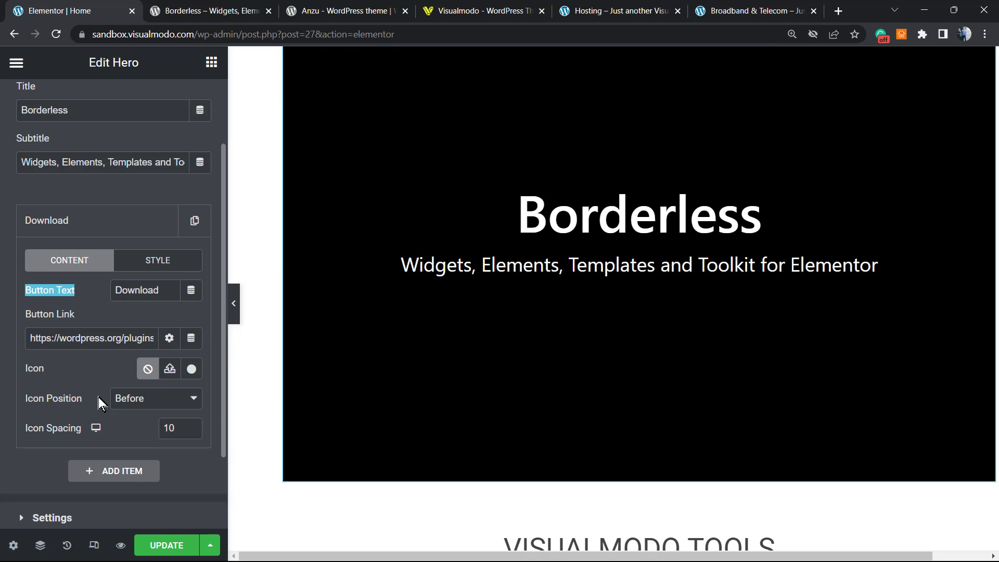
{"action": "scroll", "coordinate": [109, 402], "scroll_direction": "down", "scroll_amount": 2}
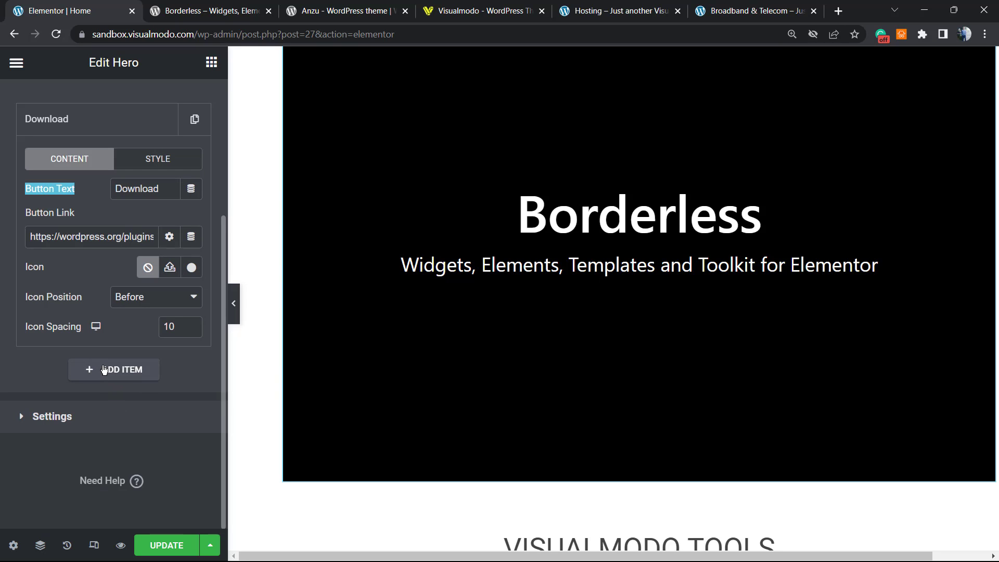
- Delete the empty Item #2 so only the Download button remains
{"action": "left_click", "coordinate": [130, 370]}
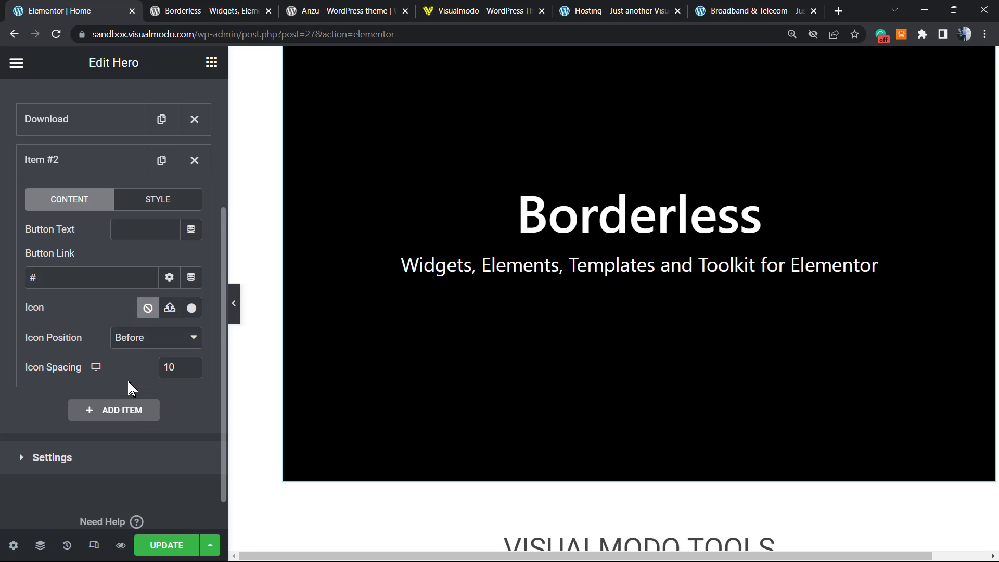
{"action": "scroll", "coordinate": [92, 299], "scroll_direction": "up", "scroll_amount": 4}
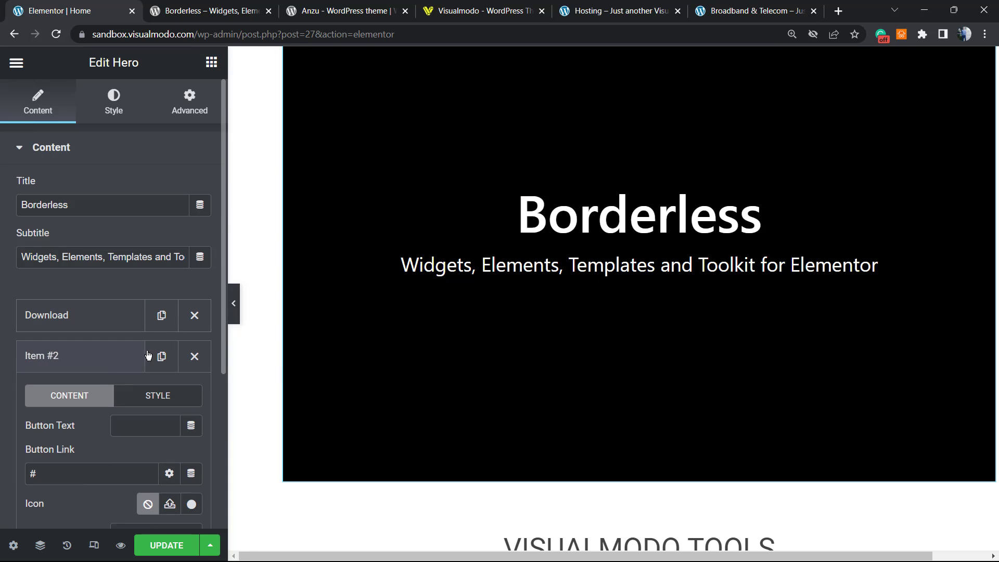
{"action": "left_click", "coordinate": [195, 358]}
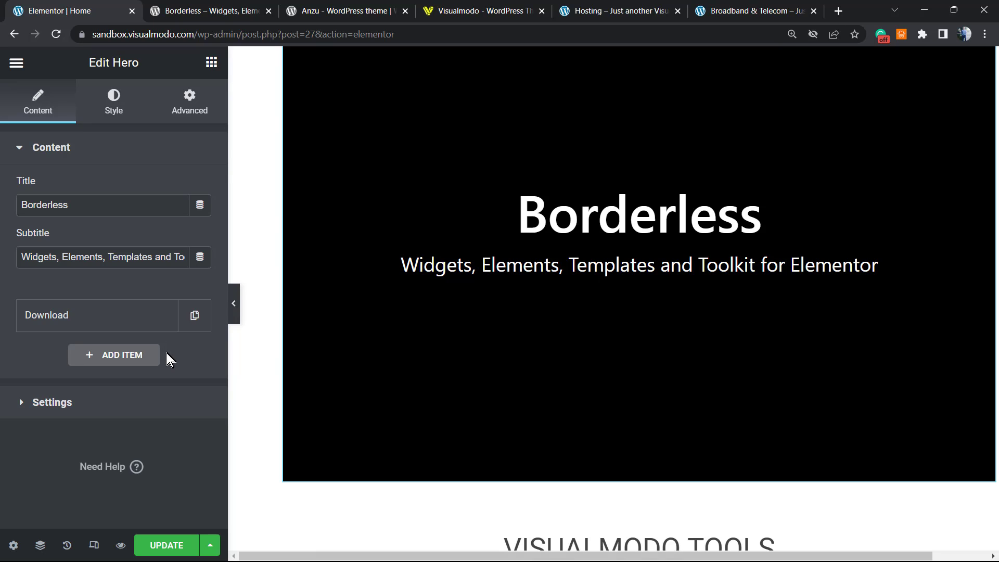
- Turn on display of the hero's buttons in its settings
{"action": "left_click", "coordinate": [170, 403]}
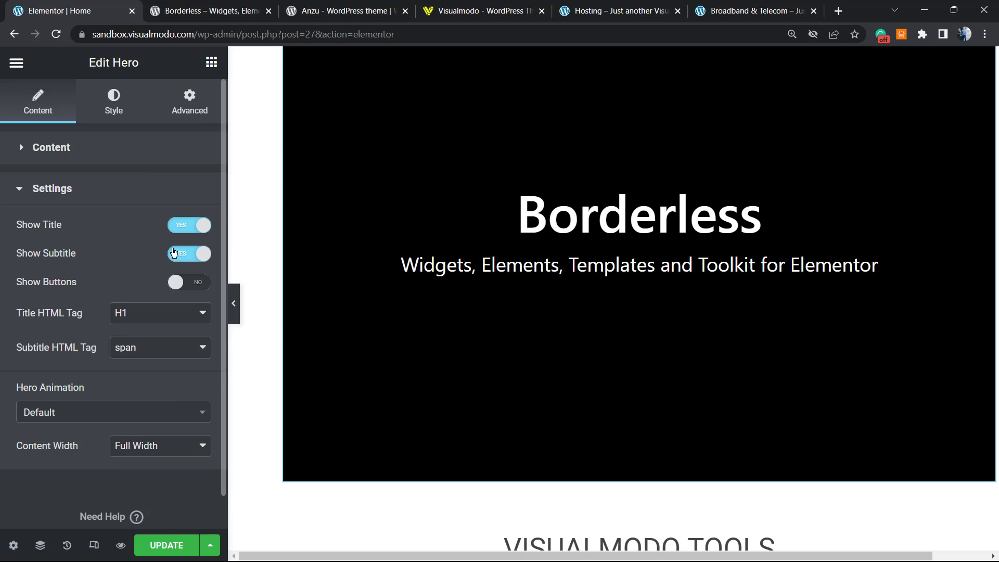
{"action": "left_click", "coordinate": [58, 283]}
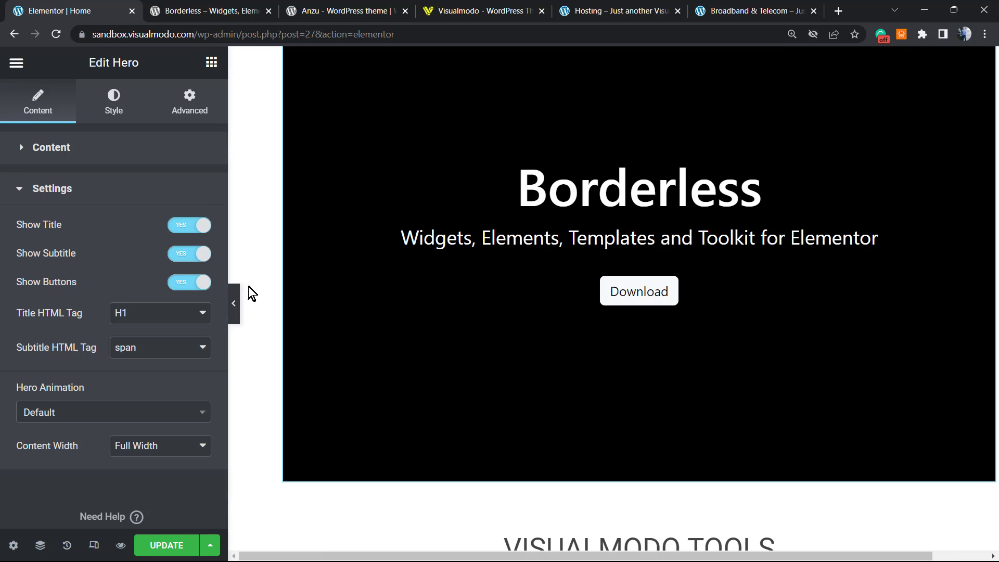
{"action": "scroll", "coordinate": [252, 348], "scroll_direction": "down", "scroll_amount": 2}
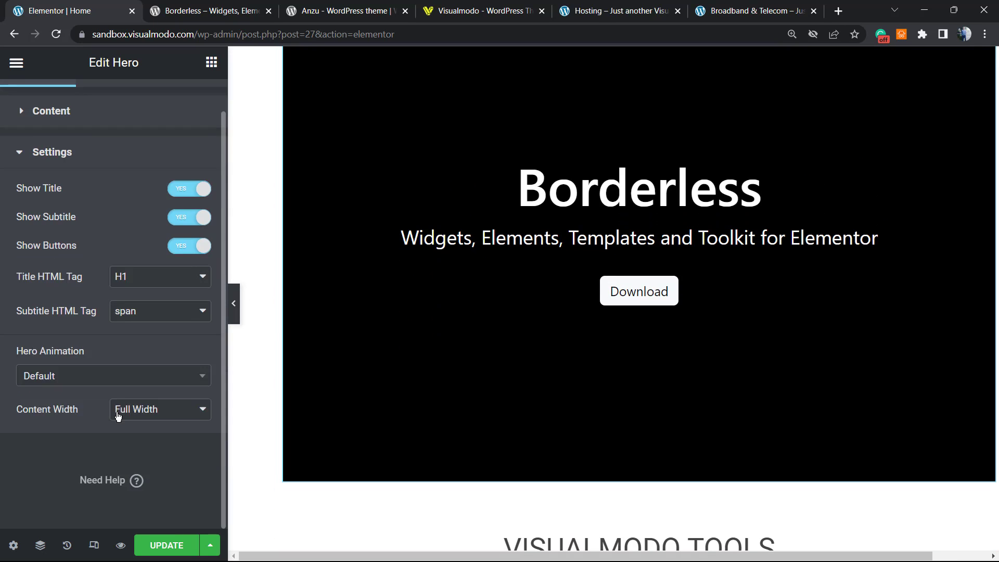
- Set the Hero Animation to Fade In Down, keeping Content Width at Full Width
{"action": "left_click", "coordinate": [117, 416]}
{"action": "left_click", "coordinate": [102, 382]}
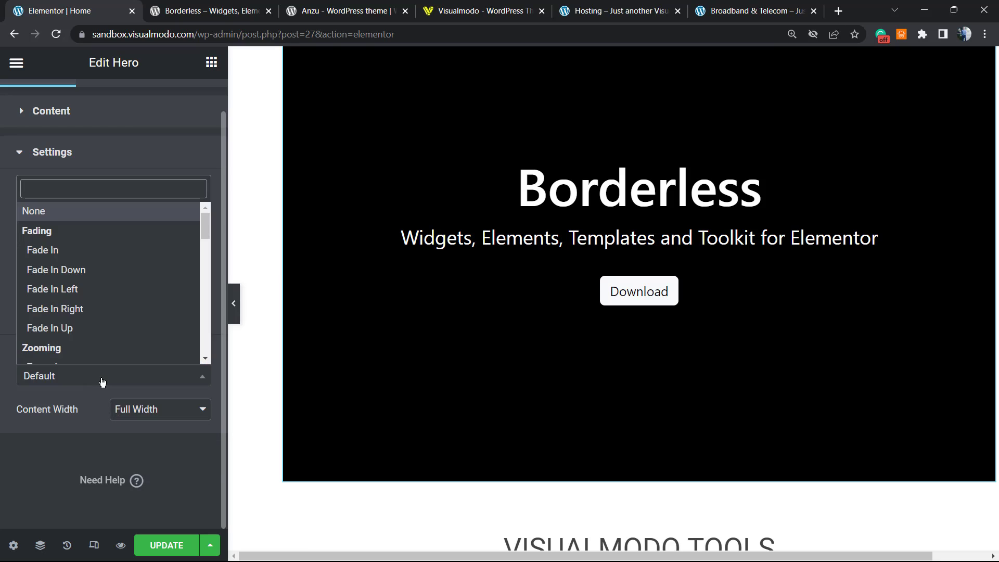
{"action": "left_click", "coordinate": [123, 269]}
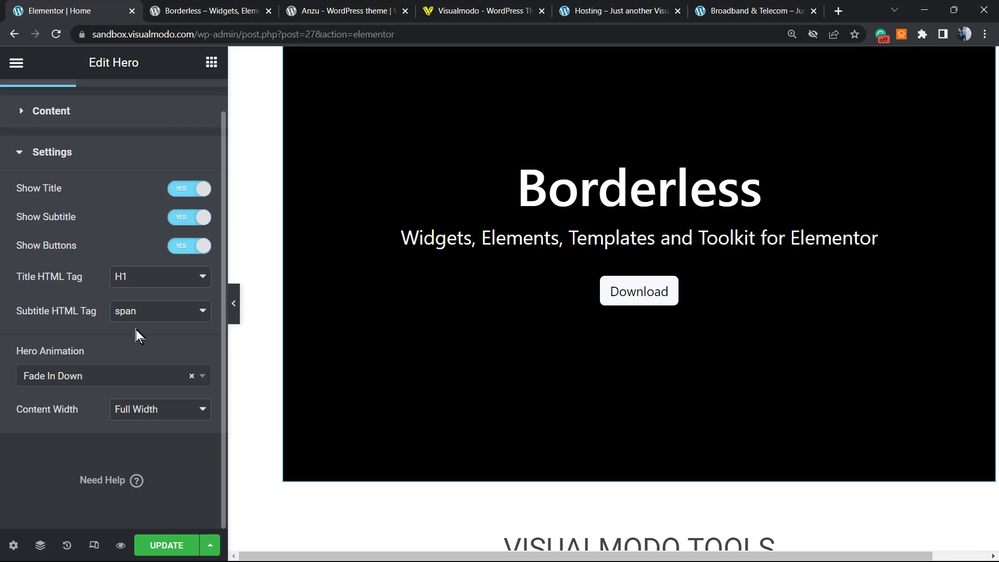
{"action": "left_click", "coordinate": [169, 411]}
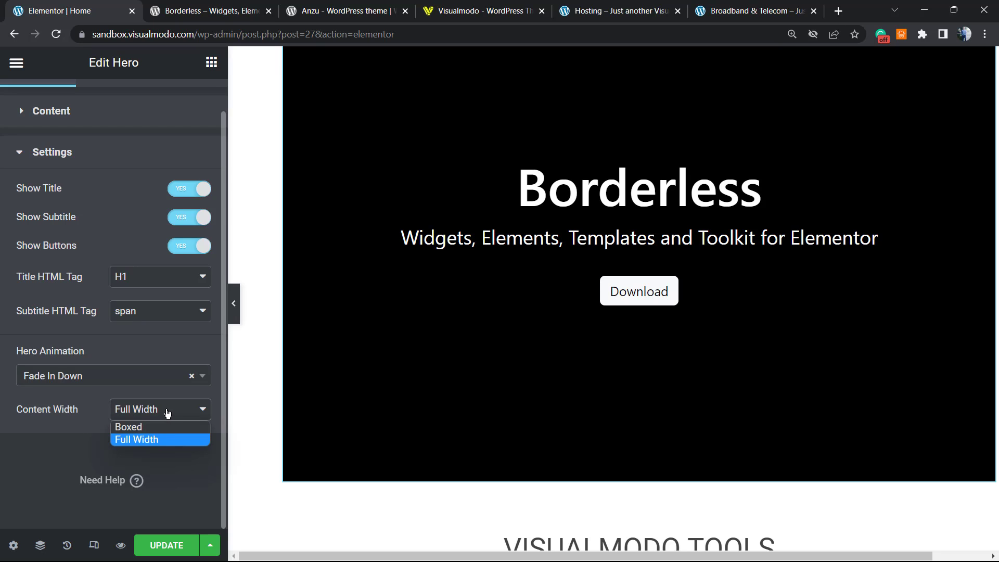
{"action": "left_click", "coordinate": [167, 411]}
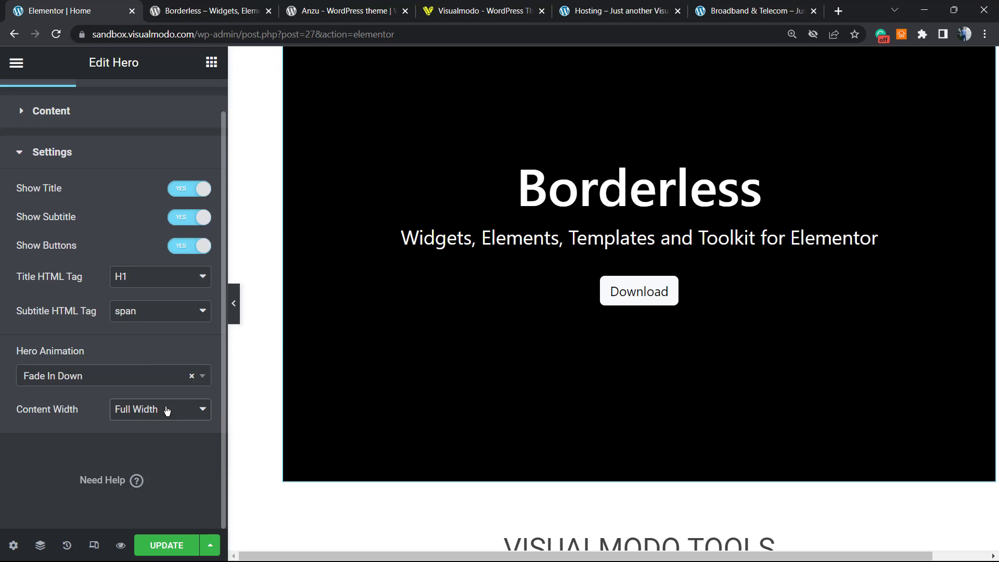
{"action": "scroll", "coordinate": [143, 371], "scroll_direction": "up", "scroll_amount": 1}
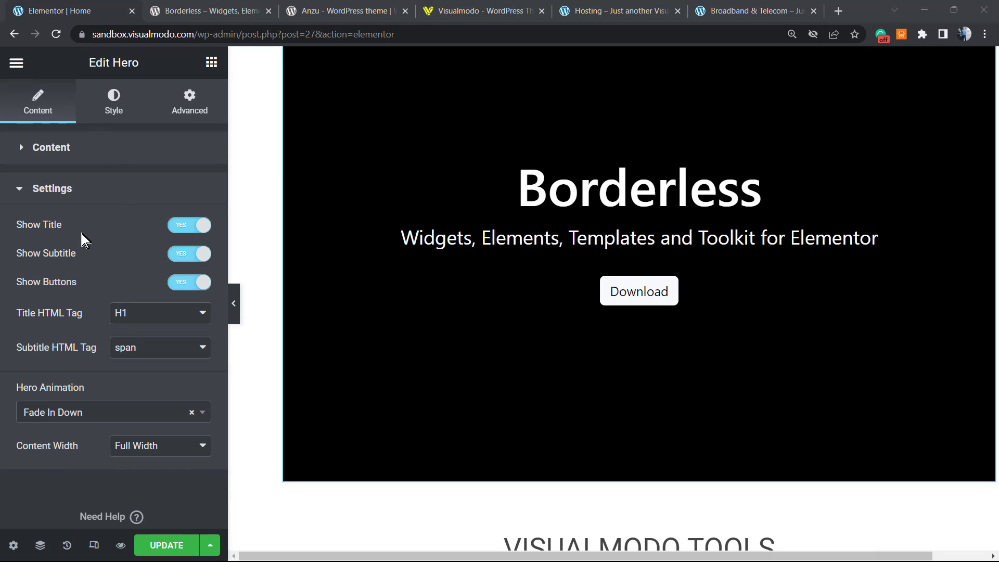
{"action": "scroll", "coordinate": [323, 385], "scroll_direction": "up", "scroll_amount": 3}
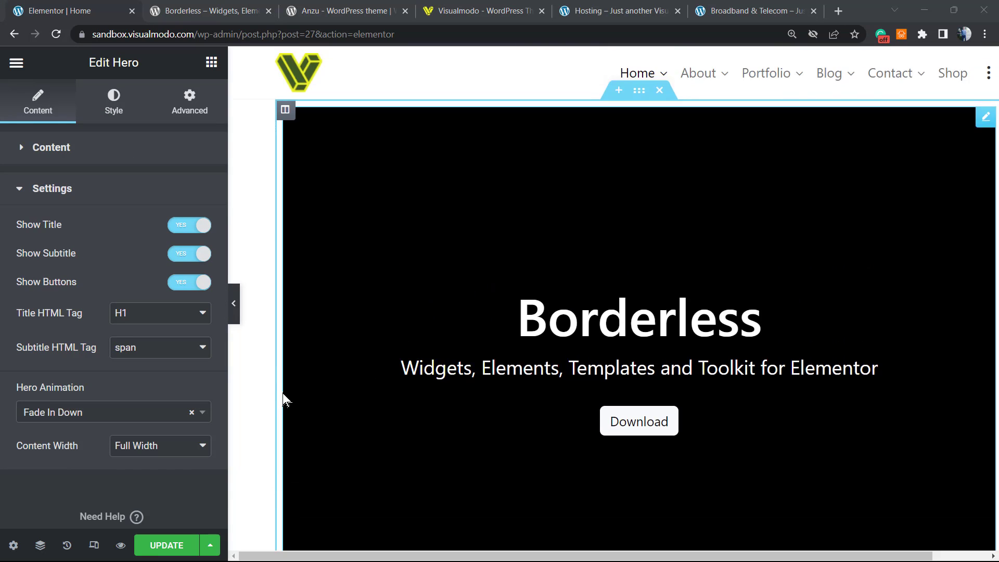
- Drag the hero Width to 100 and keep content centred vertically and horizontally
{"action": "left_click", "coordinate": [120, 118]}
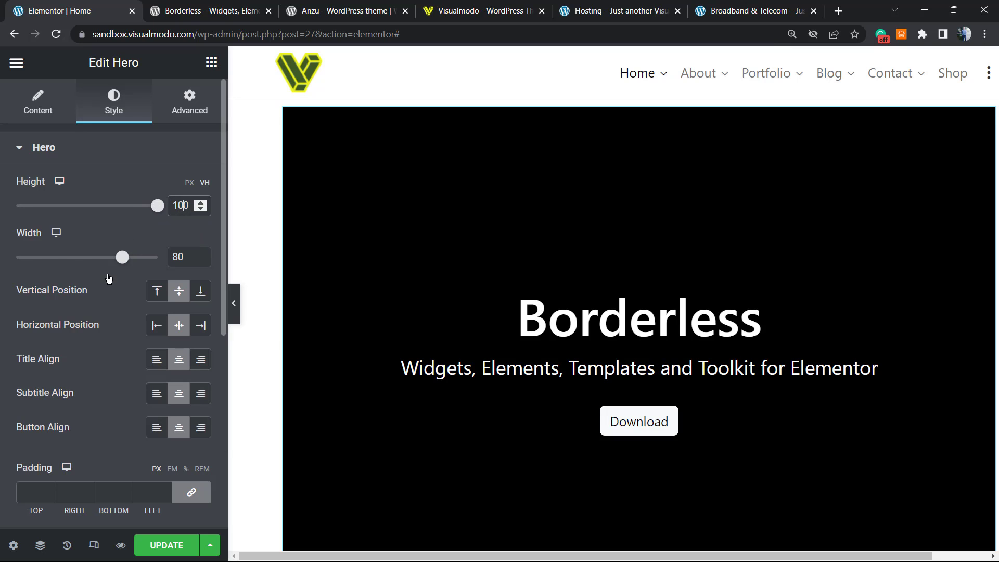
{"action": "left_click_drag", "start_coordinate": [122, 257], "coordinate": [163, 257]}
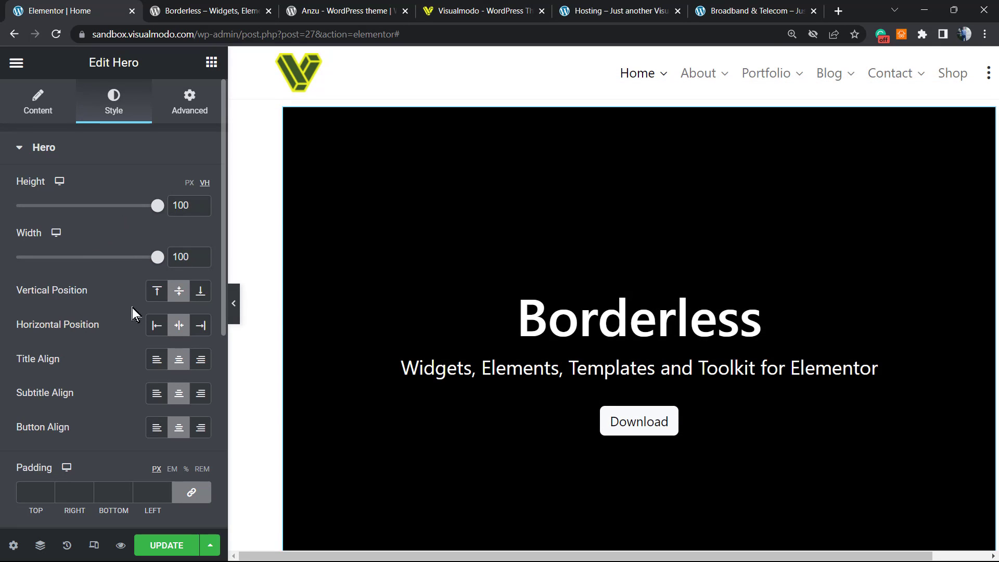
{"action": "left_click", "coordinate": [157, 291]}
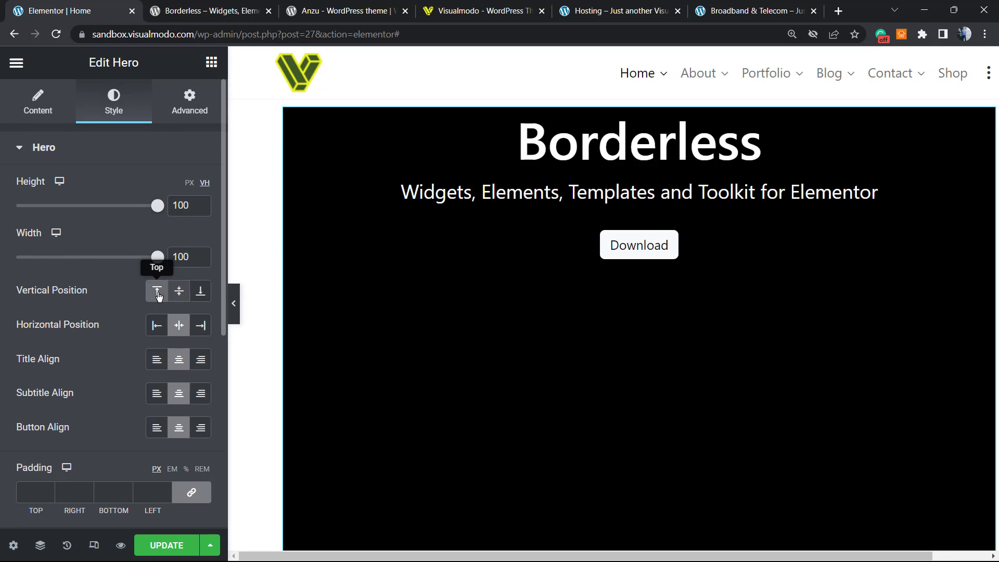
{"action": "left_click", "coordinate": [186, 293]}
{"action": "left_click", "coordinate": [186, 294]}
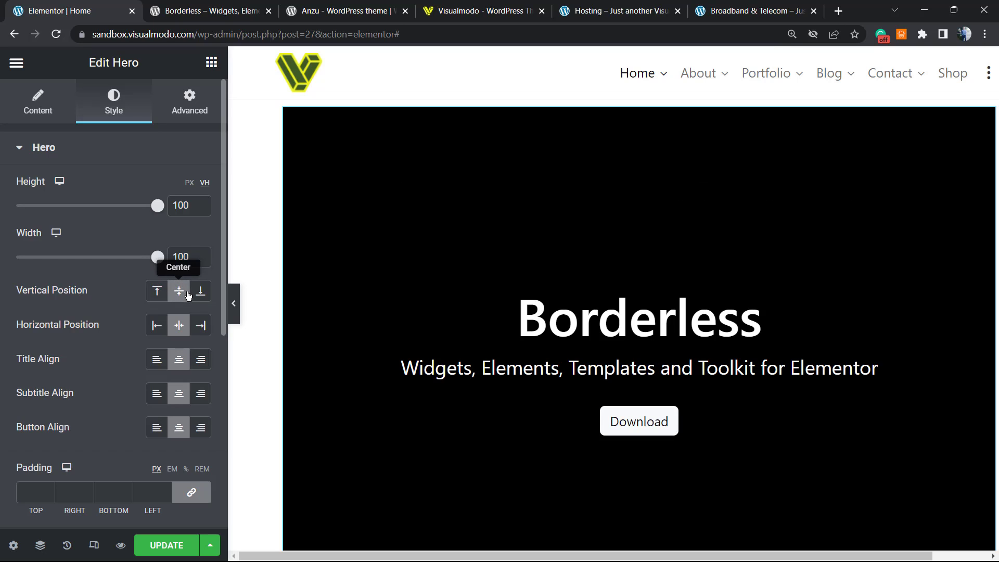
{"action": "left_click", "coordinate": [150, 327]}
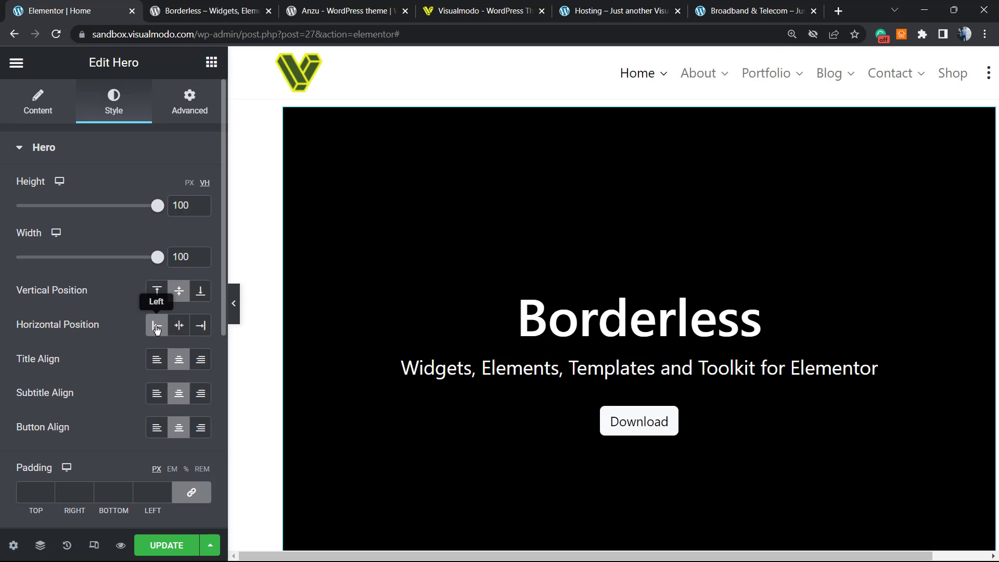
{"action": "left_click", "coordinate": [201, 326]}
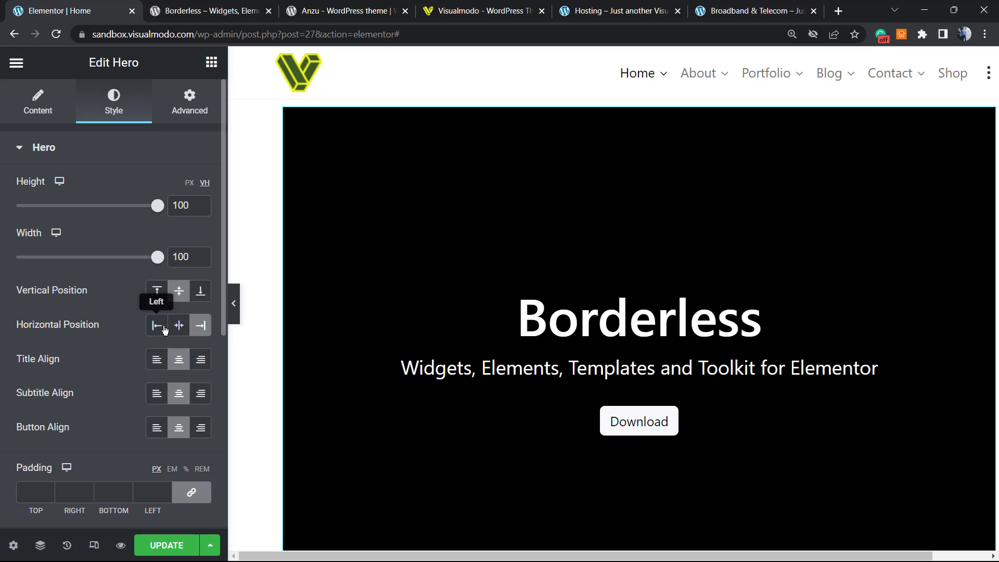
{"action": "left_click", "coordinate": [163, 328]}
{"action": "left_click", "coordinate": [179, 326]}
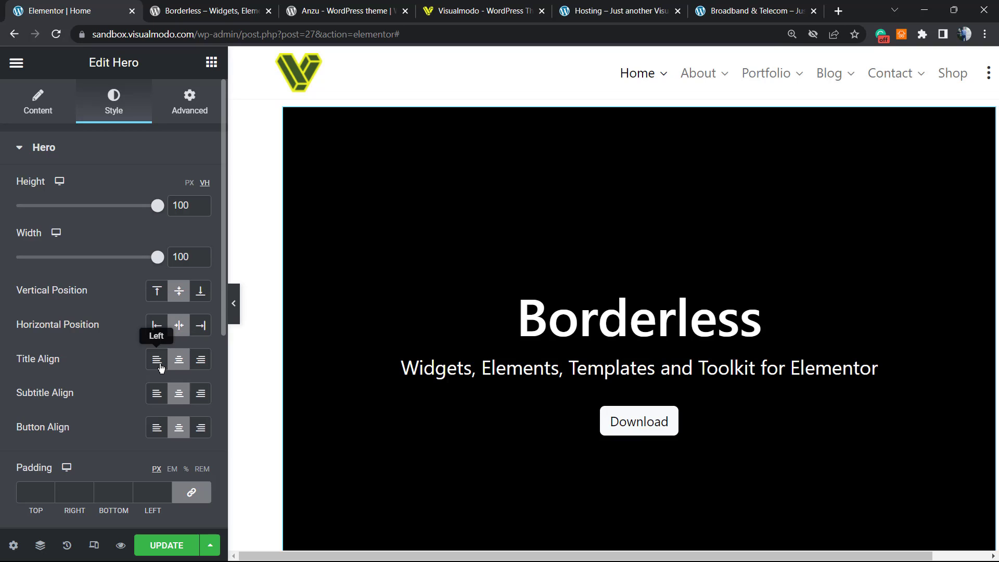
- Centre-align the Borderless title, the subtitle and the Download button
{"action": "left_click", "coordinate": [160, 366]}
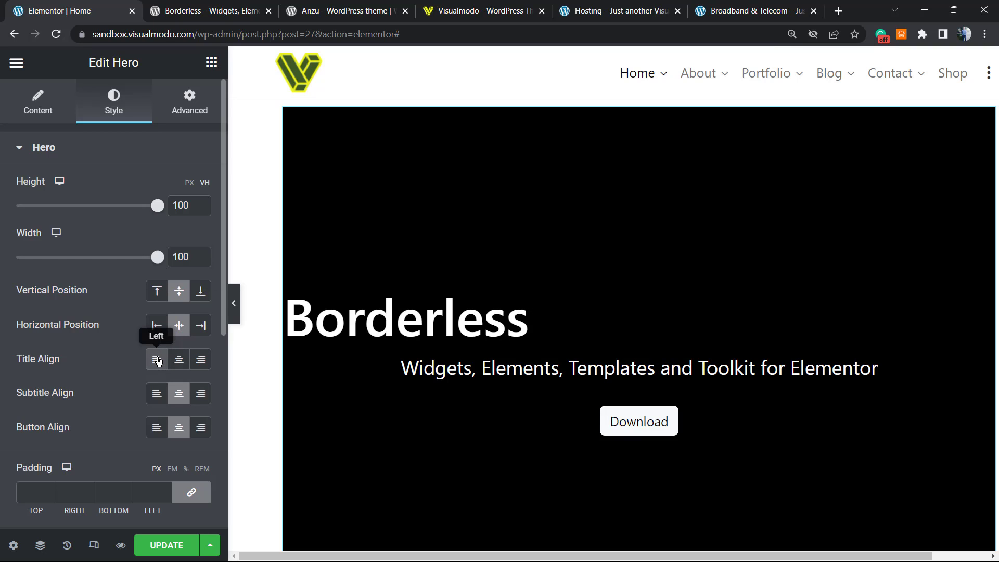
{"action": "left_click", "coordinate": [156, 395]}
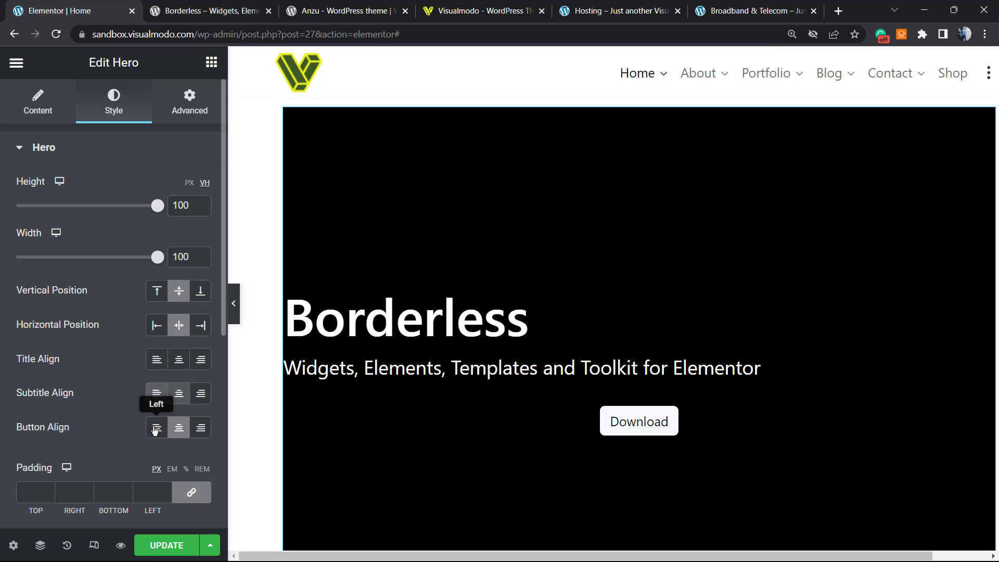
{"action": "left_click", "coordinate": [156, 427]}
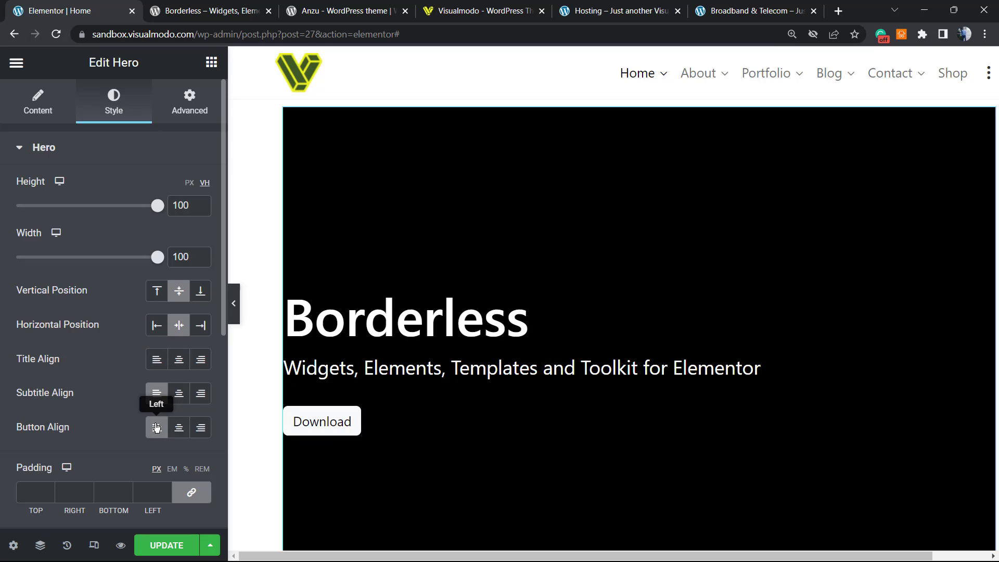
{"action": "left_click", "coordinate": [154, 362]}
{"action": "left_click", "coordinate": [178, 364]}
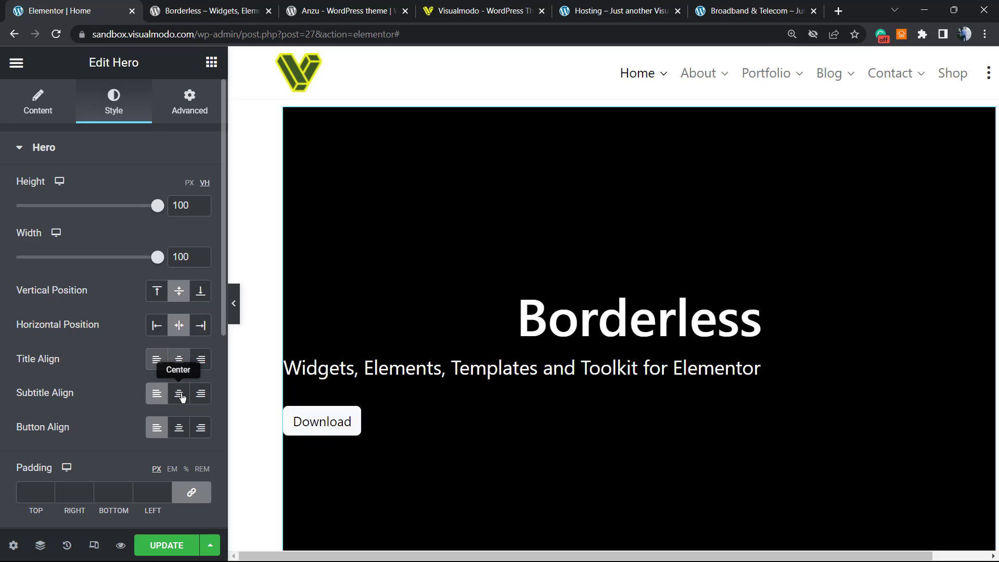
{"action": "left_click", "coordinate": [179, 394]}
{"action": "left_click", "coordinate": [179, 428]}
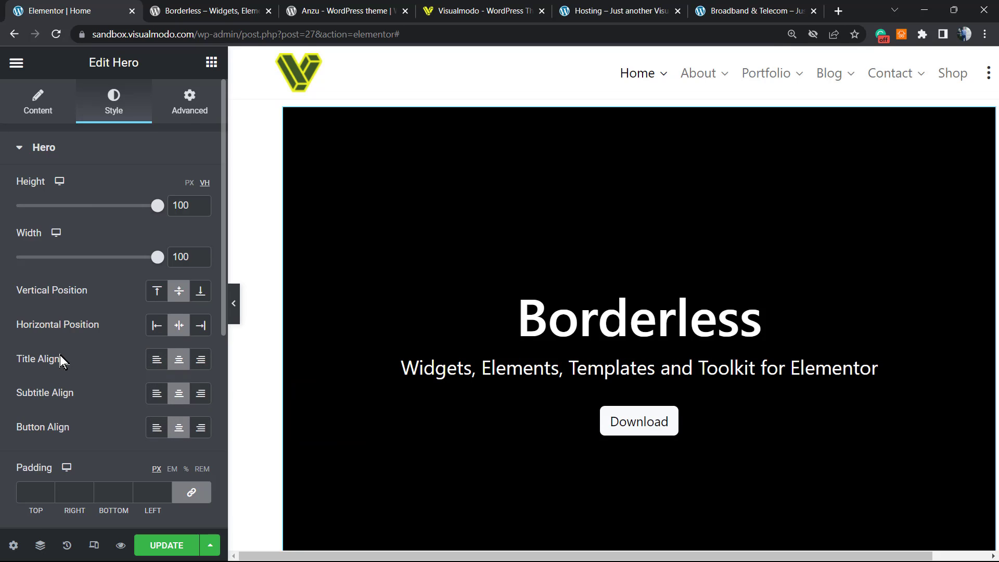
{"action": "scroll", "coordinate": [67, 359], "scroll_direction": "down", "scroll_amount": 2}
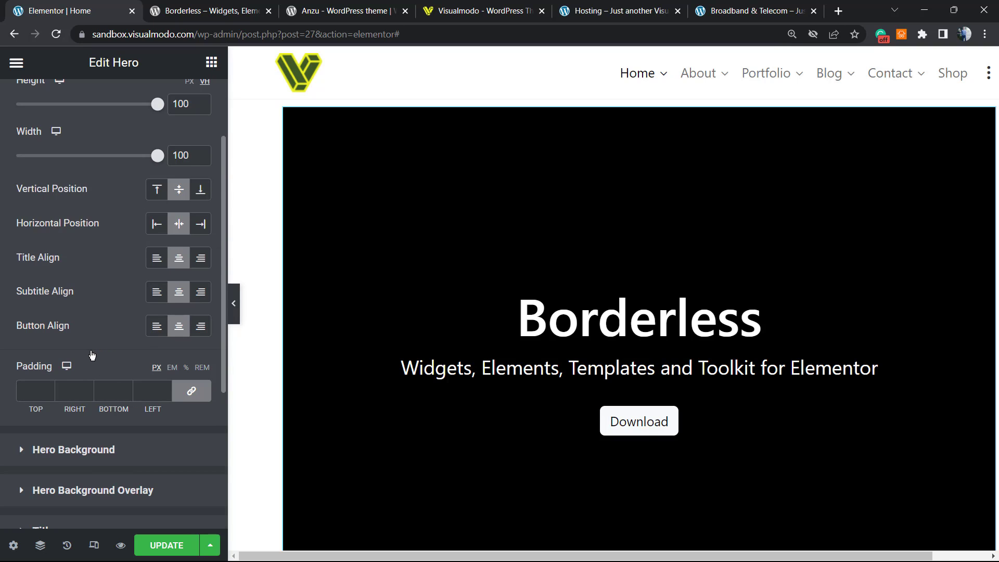
{"action": "scroll", "coordinate": [92, 352], "scroll_direction": "down", "scroll_amount": 2}
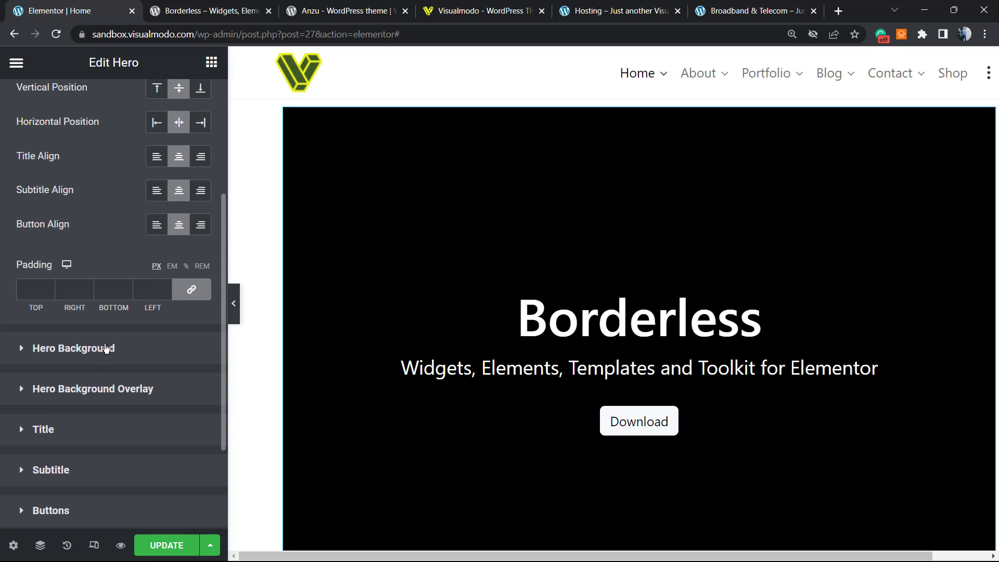
- Set the snowy mountains photo from the media library as the hero background image
{"action": "left_click", "coordinate": [105, 348]}
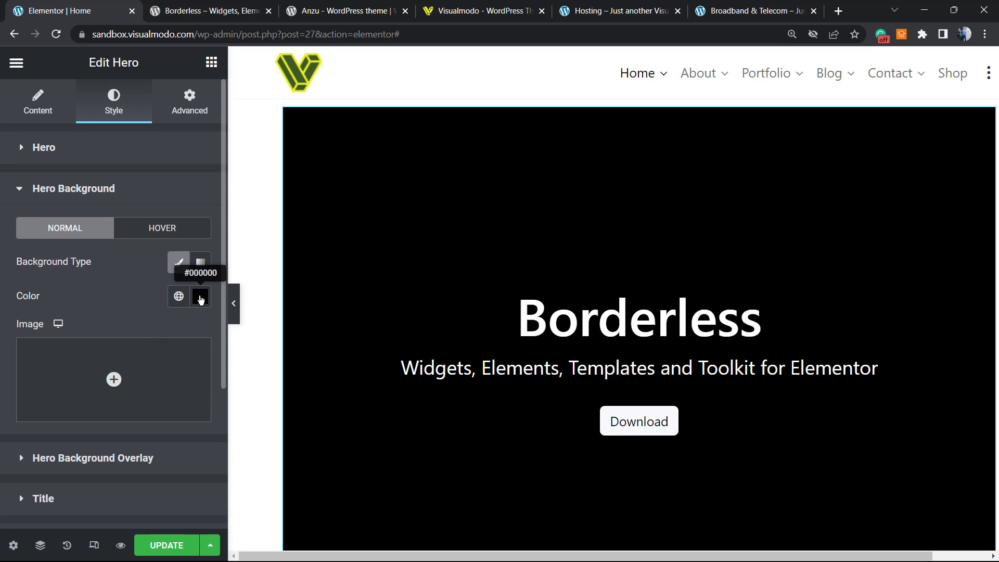
{"action": "left_click", "coordinate": [136, 360]}
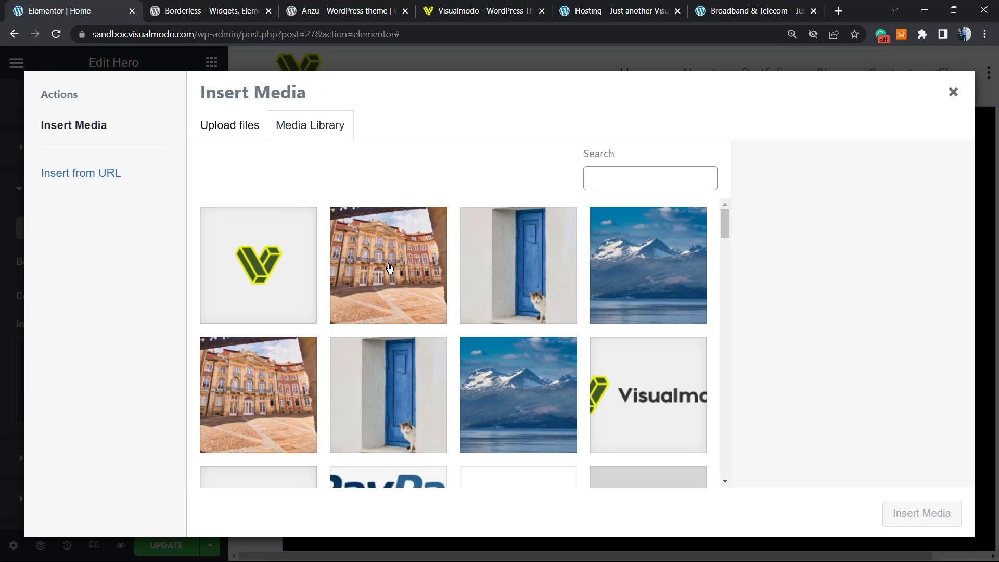
{"action": "left_click", "coordinate": [661, 293]}
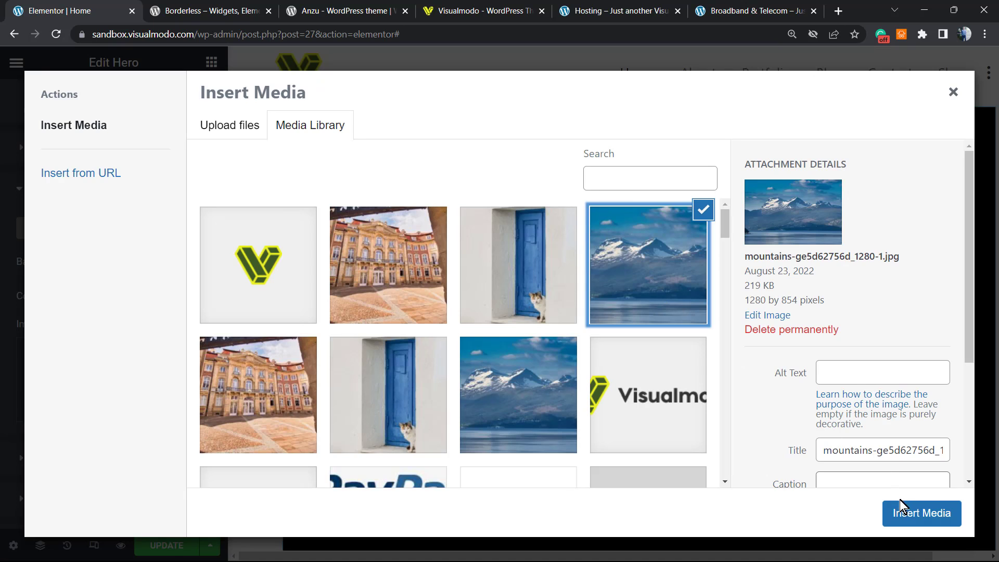
{"action": "left_click", "coordinate": [911, 515]}
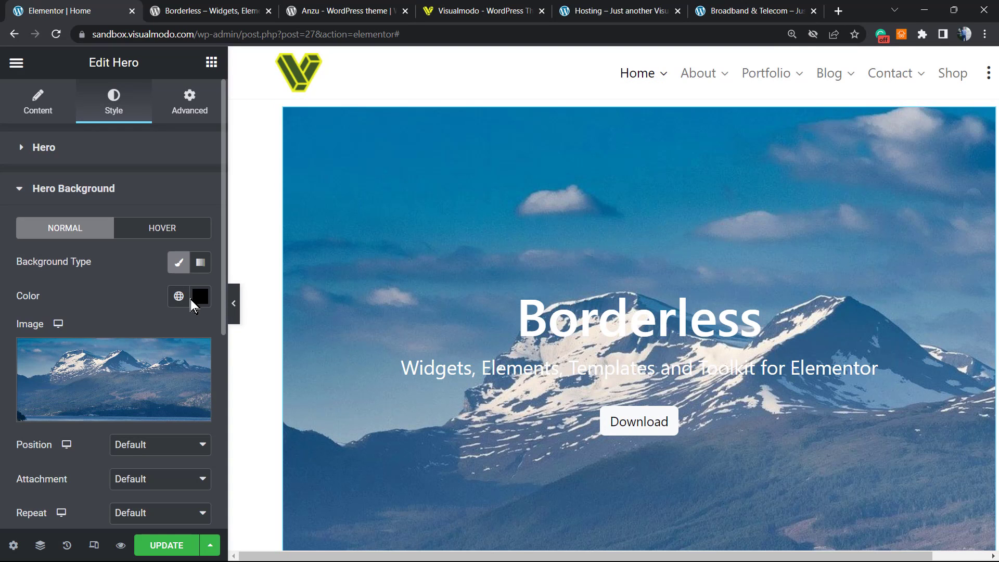
- Give the hero background a near-black, partly transparent colour
{"action": "left_click", "coordinate": [201, 304]}
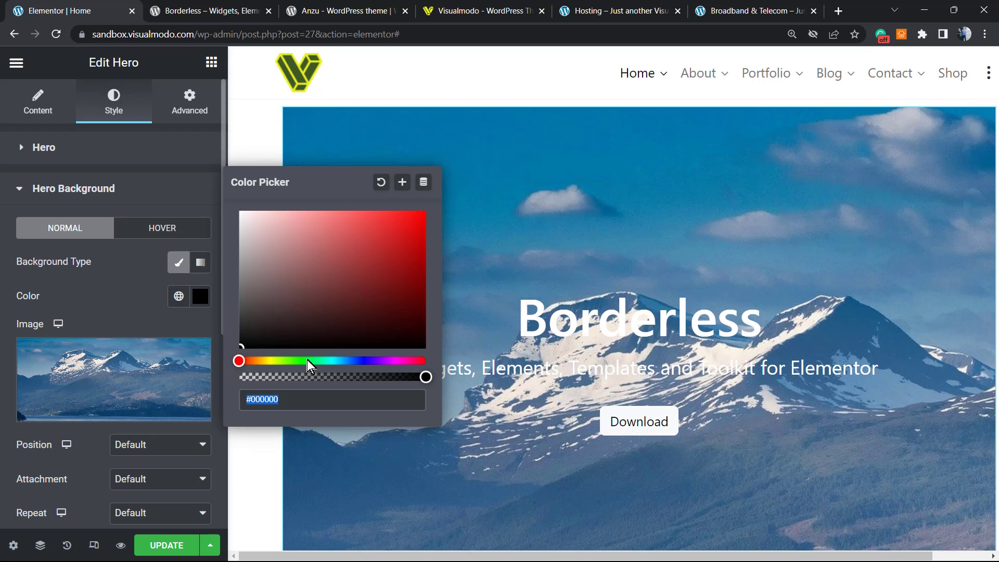
{"action": "left_click", "coordinate": [360, 319]}
{"action": "left_click", "coordinate": [366, 334]}
{"action": "left_click", "coordinate": [373, 376]}
{"action": "left_click", "coordinate": [339, 377]}
{"action": "left_click", "coordinate": [396, 377]}
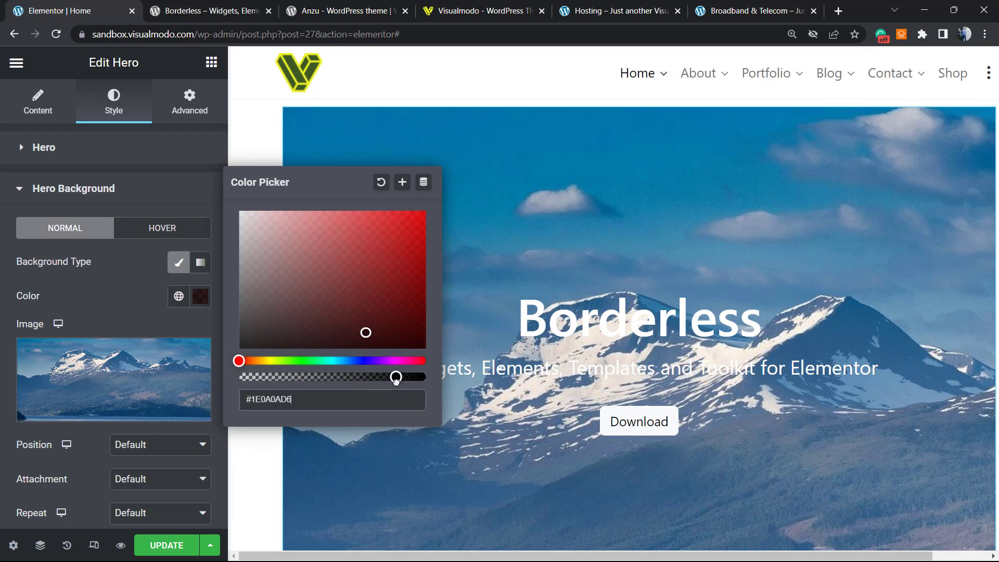
{"action": "left_click", "coordinate": [99, 302]}
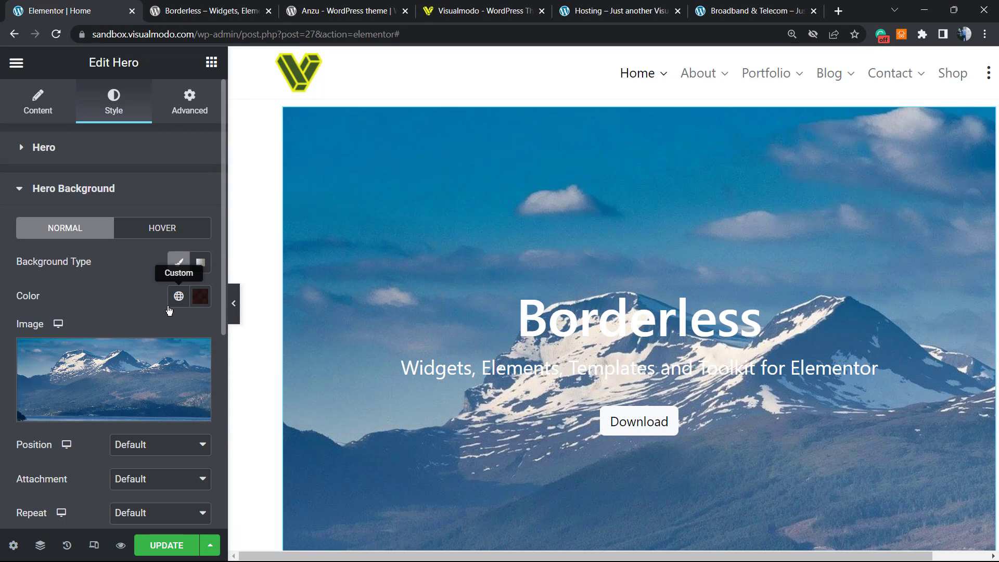
- Set the background image Attachment to Fixed
{"action": "scroll", "coordinate": [159, 301], "scroll_direction": "down", "scroll_amount": 4}
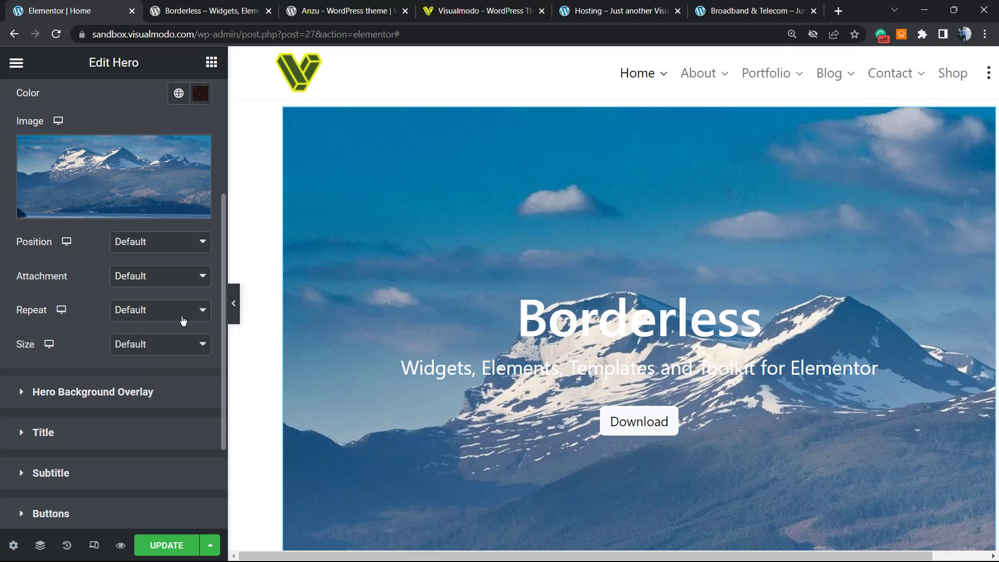
{"action": "left_click", "coordinate": [162, 241]}
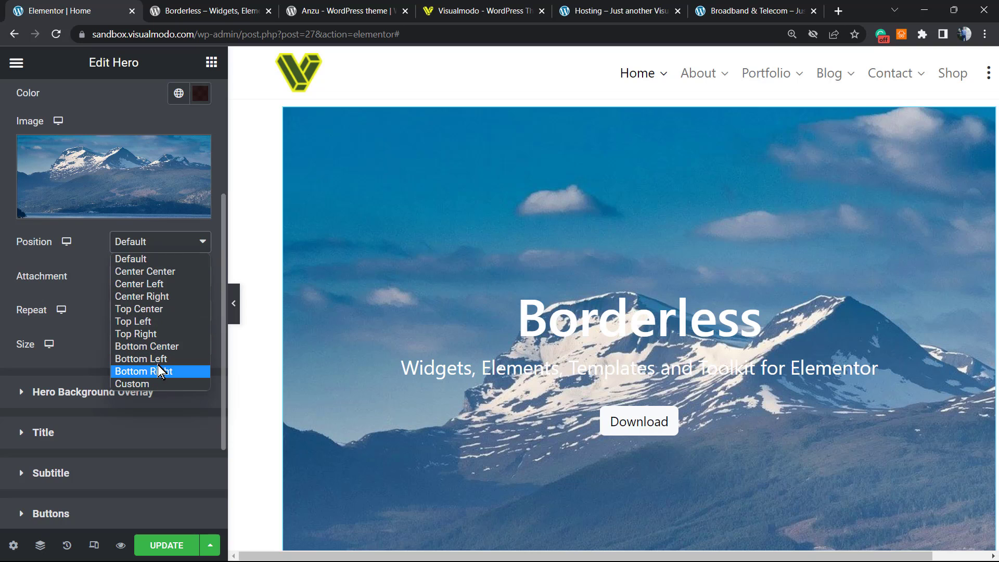
{"action": "left_click", "coordinate": [74, 264]}
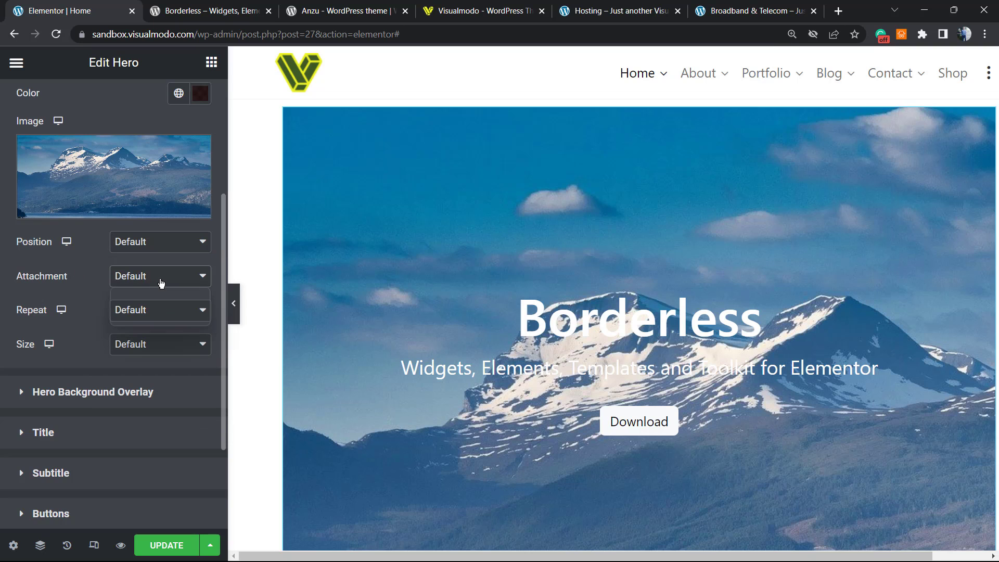
{"action": "left_click", "coordinate": [161, 284]}
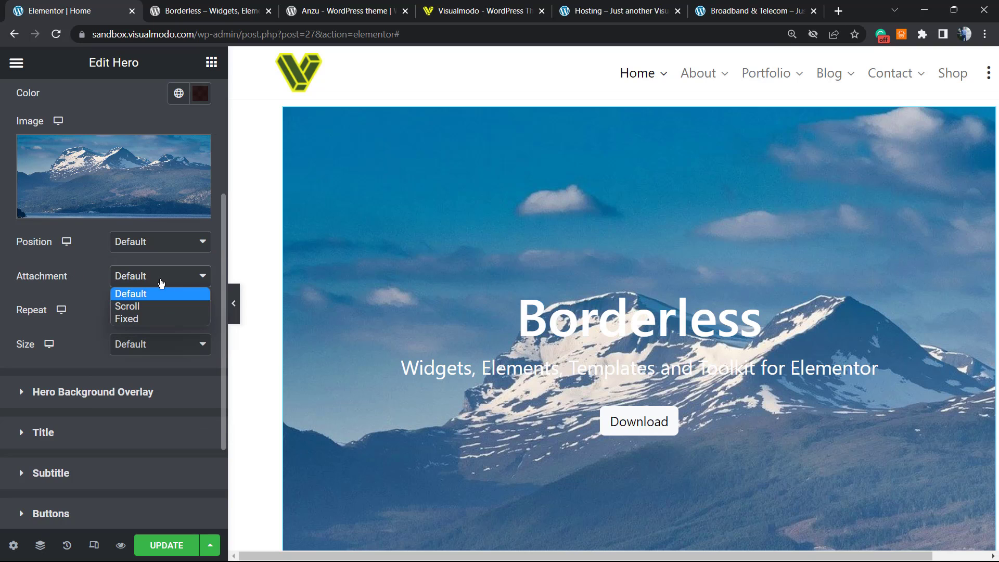
{"action": "left_click", "coordinate": [189, 318]}
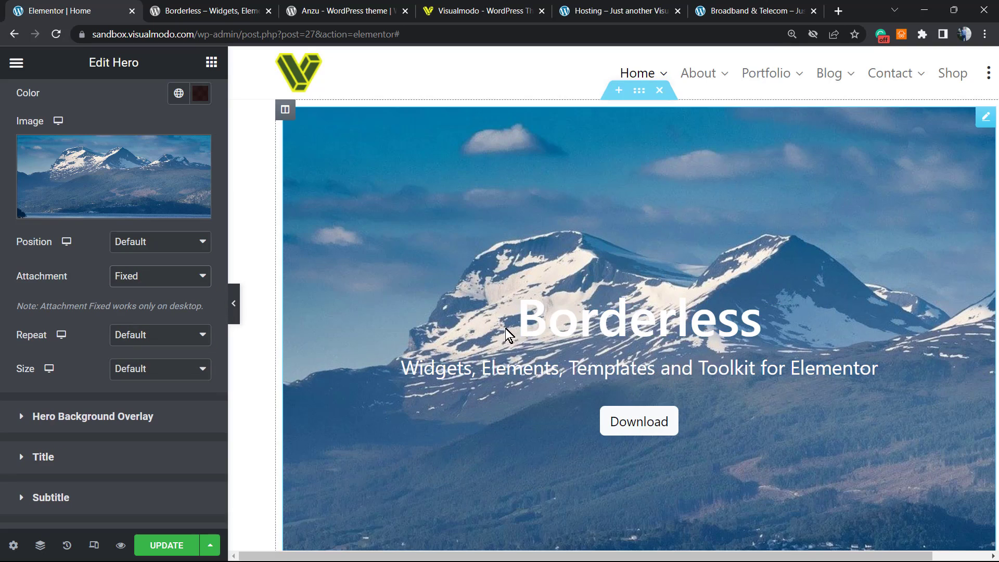
{"action": "scroll", "coordinate": [505, 329], "scroll_direction": "down", "scroll_amount": 3}
{"action": "scroll", "coordinate": [505, 329], "scroll_direction": "up", "scroll_amount": 3}
{"action": "scroll", "coordinate": [499, 329], "scroll_direction": "down", "scroll_amount": 10}
{"action": "scroll", "coordinate": [495, 329], "scroll_direction": "up", "scroll_amount": 10}
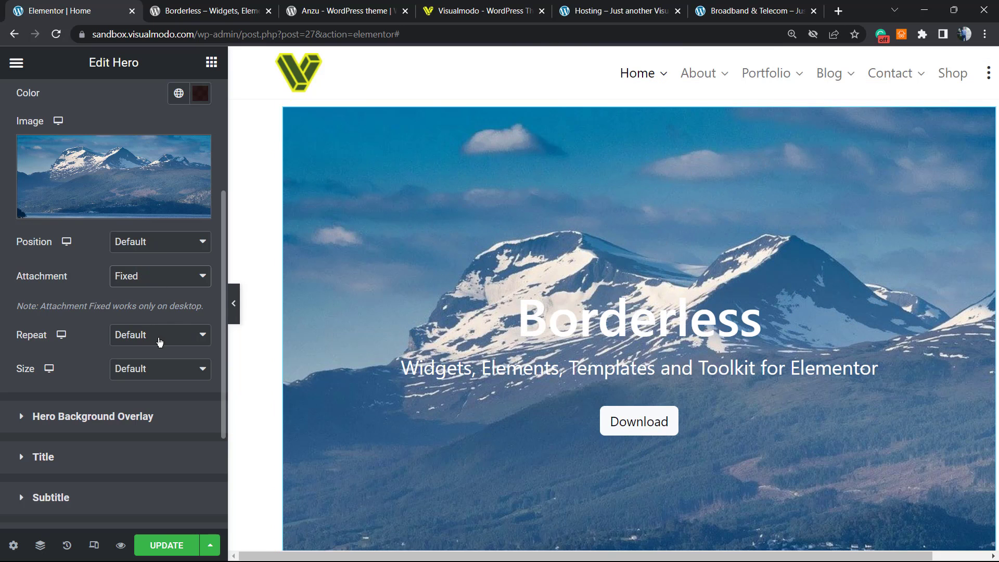
- Leave background Repeat at Default and set background Size to Cover
{"action": "left_click", "coordinate": [156, 337]}
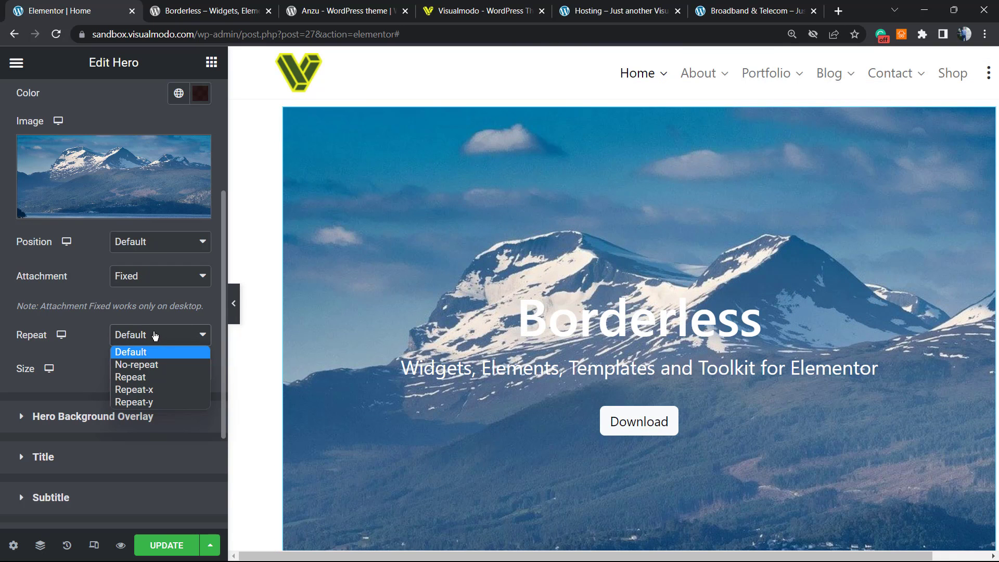
{"action": "left_click", "coordinate": [155, 336]}
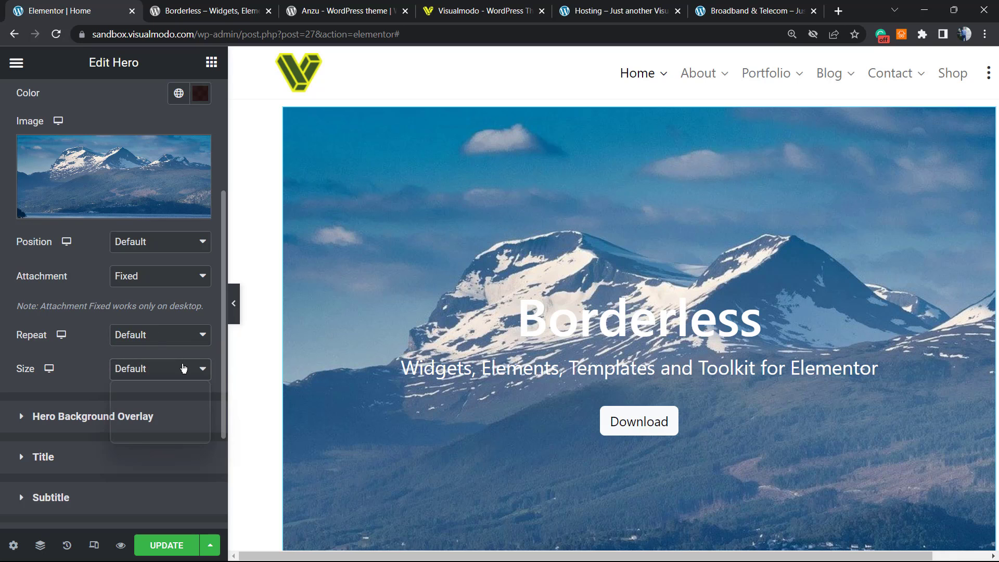
{"action": "left_click", "coordinate": [184, 368]}
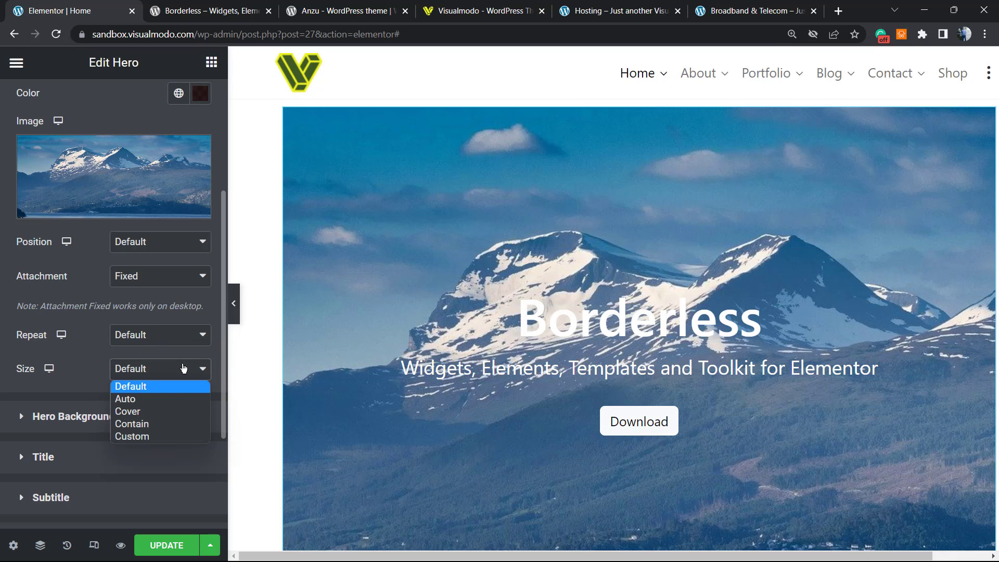
{"action": "left_click", "coordinate": [173, 409]}
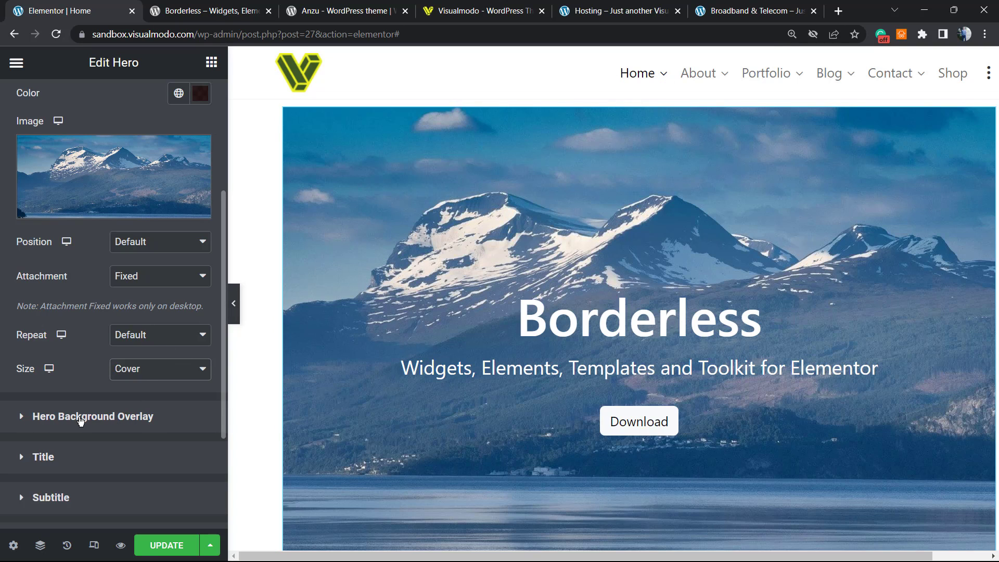
- Add a Classic-type background overlay to the hero with a black colour
{"action": "left_click", "coordinate": [83, 417]}
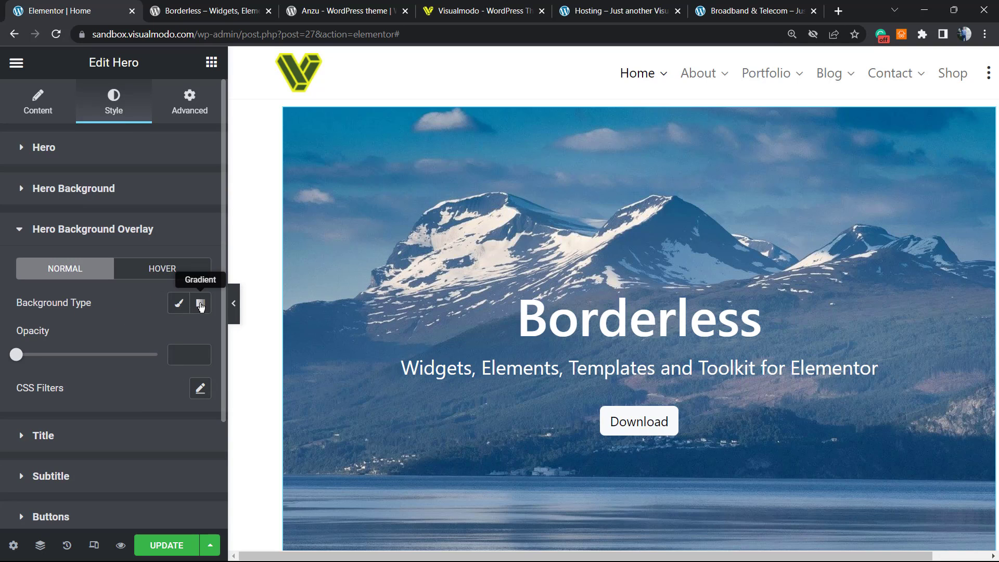
{"action": "mouse_move", "coordinate": [16, 354]}
{"action": "left_mouse_down"}
{"action": "mouse_move", "coordinate": [120, 354]}
{"action": "mouse_move", "coordinate": [3, 364]}
{"action": "left_mouse_up"}
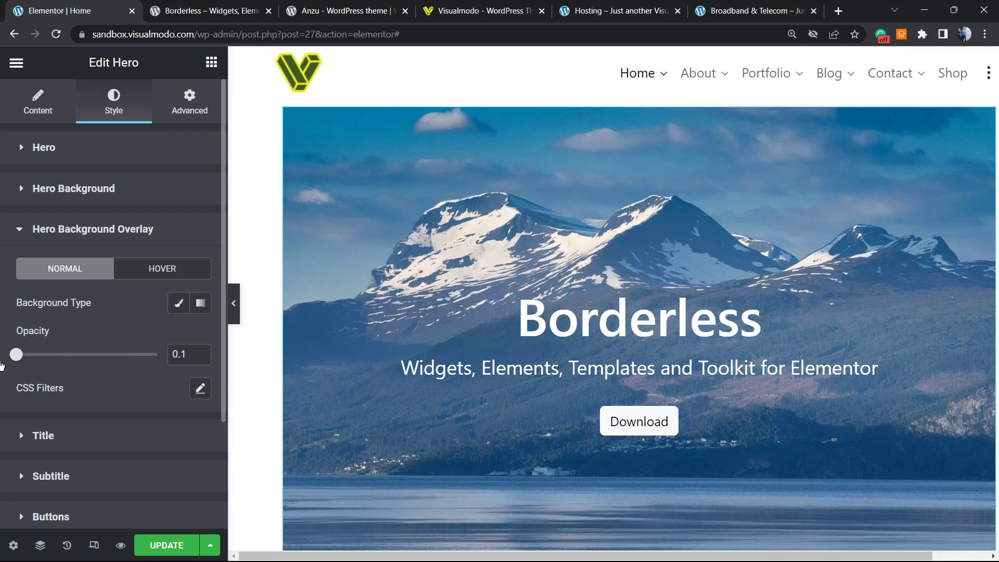
{"action": "left_click", "coordinate": [178, 305]}
{"action": "scroll", "coordinate": [135, 349], "scroll_direction": "down", "scroll_amount": 2}
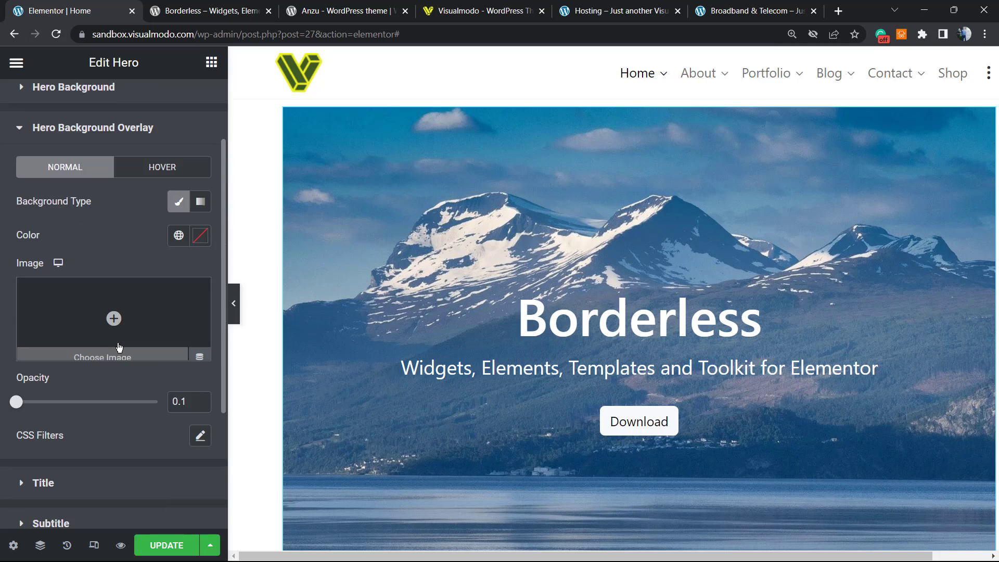
{"action": "scroll", "coordinate": [120, 340], "scroll_direction": "up", "scroll_amount": 2}
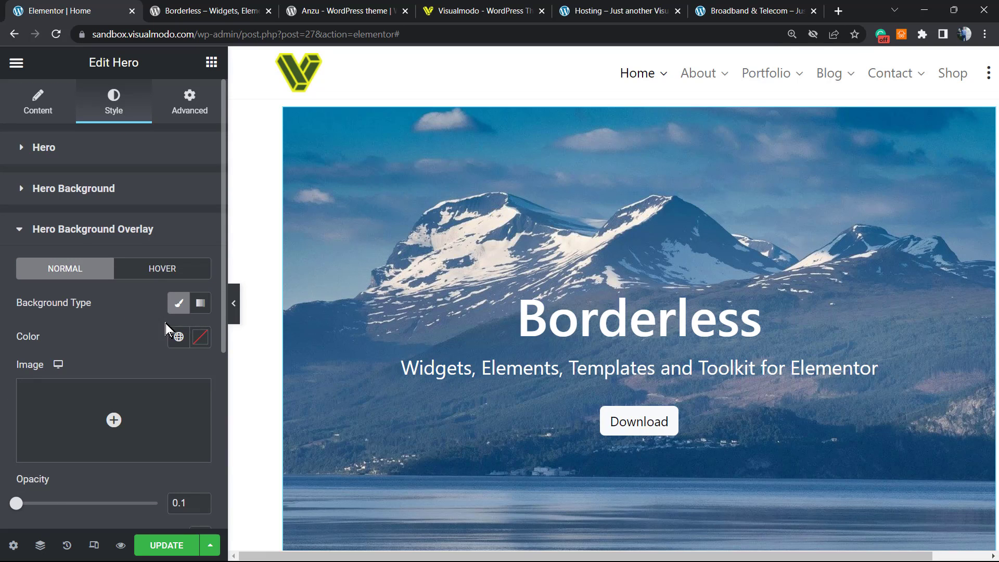
{"action": "left_click", "coordinate": [200, 338]}
{"action": "left_click_drag", "start_coordinate": [244, 202], "coordinate": [252, 256]}
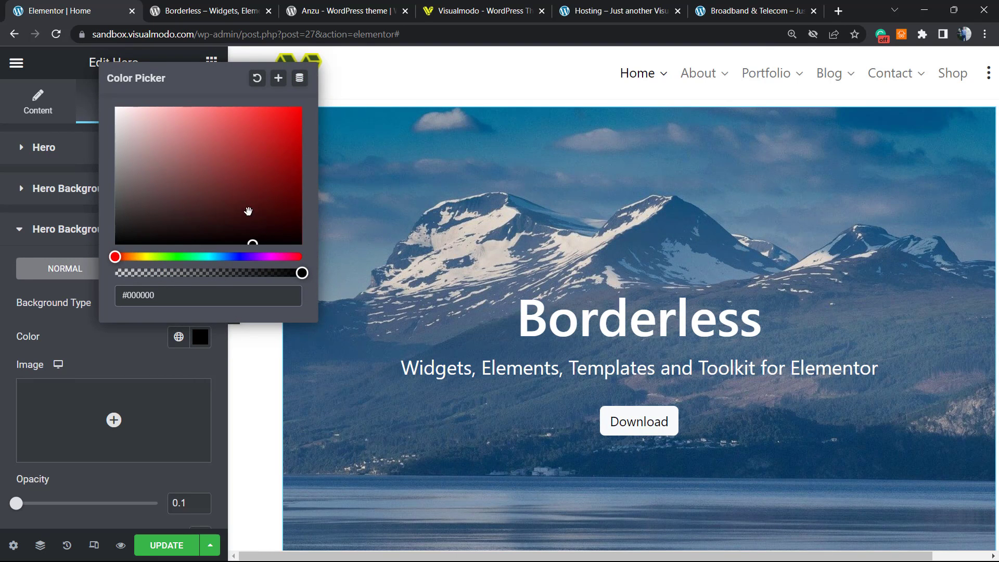
{"action": "left_click", "coordinate": [289, 273]}
{"action": "left_click", "coordinate": [107, 338]}
- Set the overlay Opacity to 0.3 and check its CSS Filters options
{"action": "scroll", "coordinate": [99, 343], "scroll_direction": "down", "scroll_amount": 2}
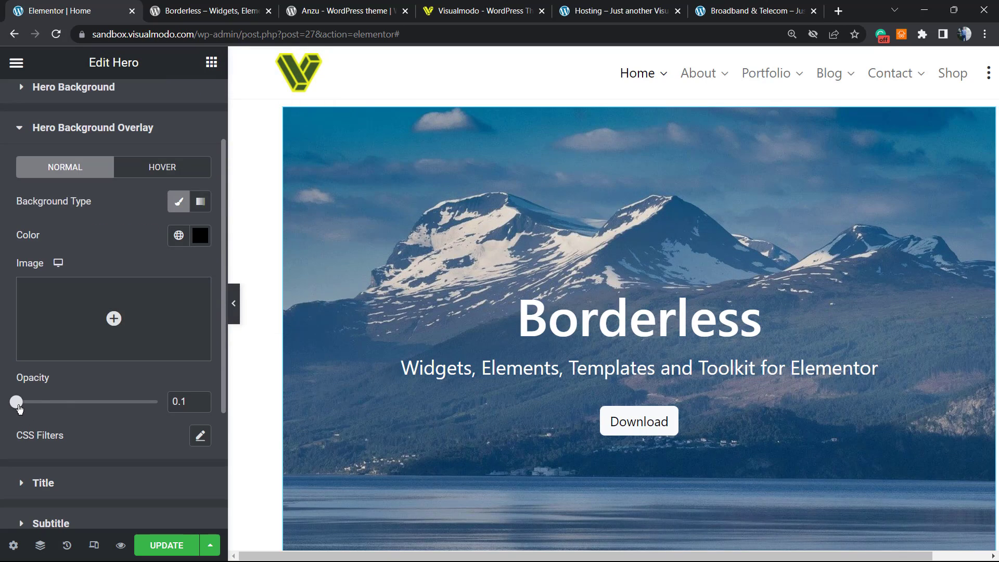
{"action": "left_click_drag", "start_coordinate": [16, 402], "coordinate": [50, 400]}
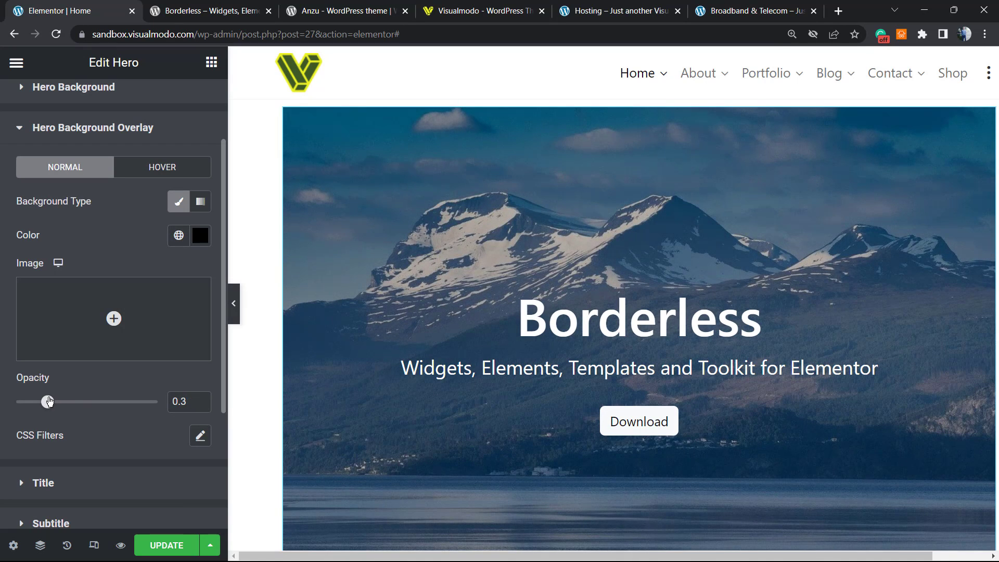
{"action": "scroll", "coordinate": [154, 378], "scroll_direction": "down", "scroll_amount": 2}
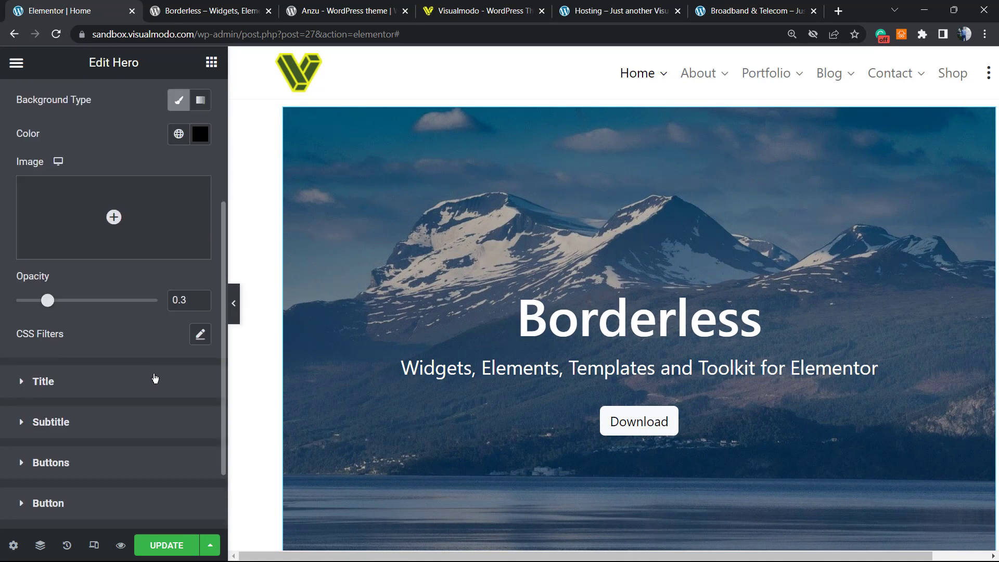
{"action": "left_click", "coordinate": [200, 334]}
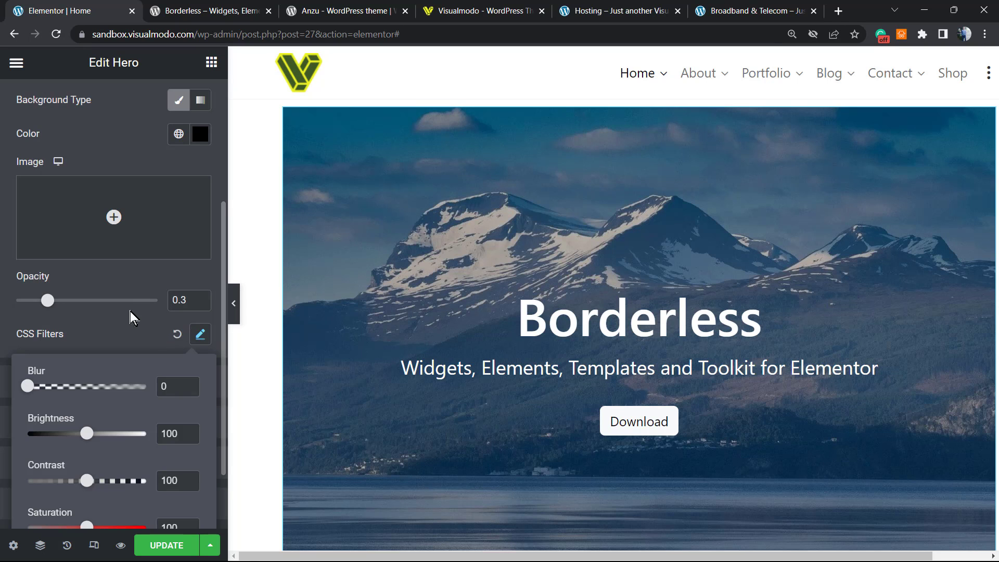
{"action": "scroll", "coordinate": [154, 407], "scroll_direction": "down", "scroll_amount": 2}
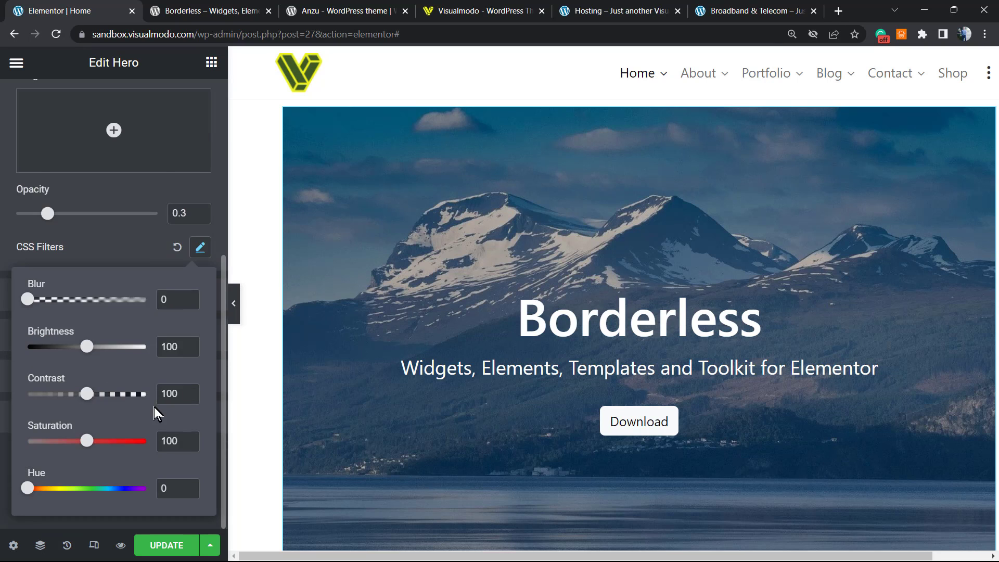
{"action": "scroll", "coordinate": [154, 407], "scroll_direction": "up", "scroll_amount": 2}
{"action": "left_click", "coordinate": [198, 349]}
{"action": "scroll", "coordinate": [117, 337], "scroll_direction": "down", "scroll_amount": 2}
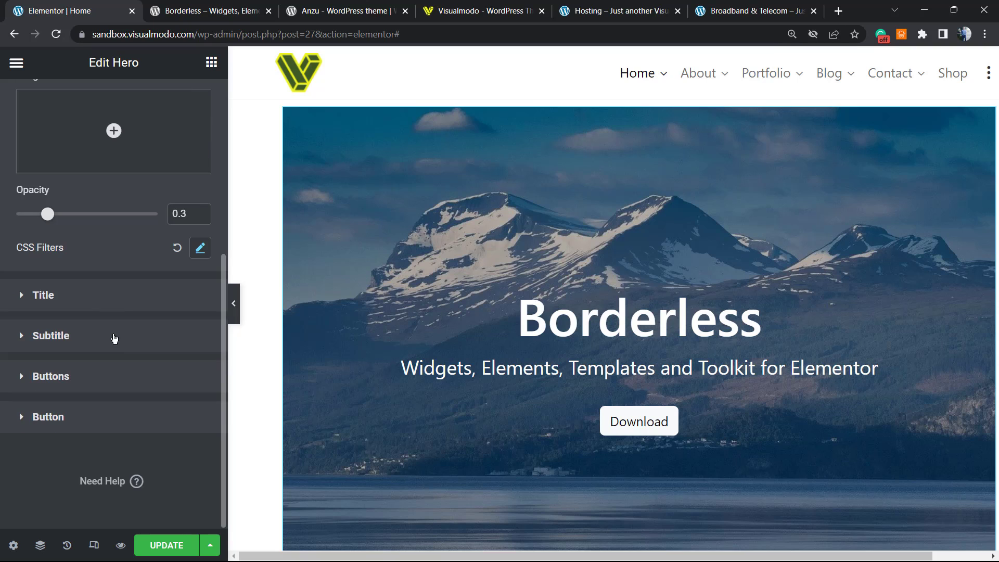
{"action": "left_click", "coordinate": [77, 296]}
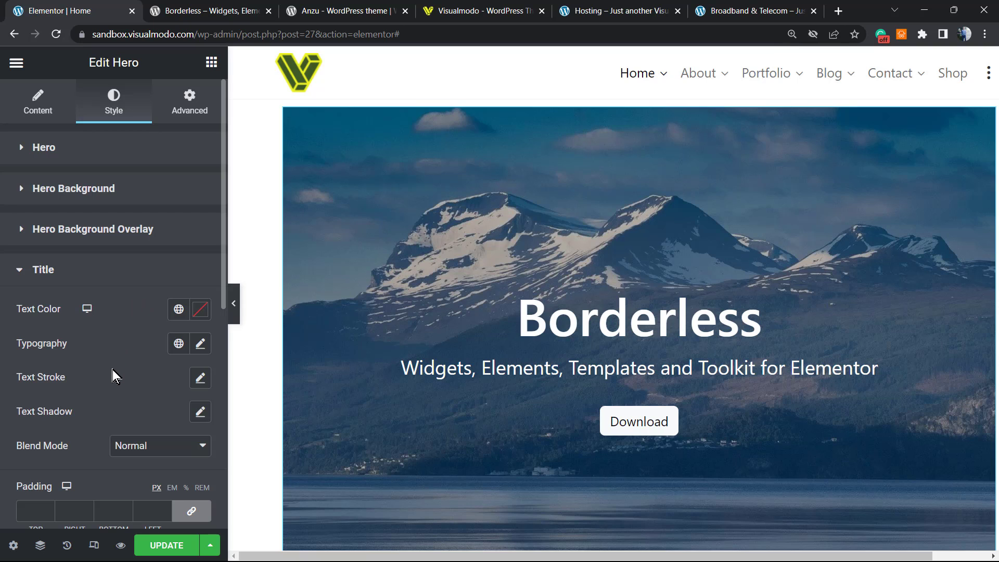
{"action": "scroll", "coordinate": [130, 414], "scroll_direction": "down", "scroll_amount": 2}
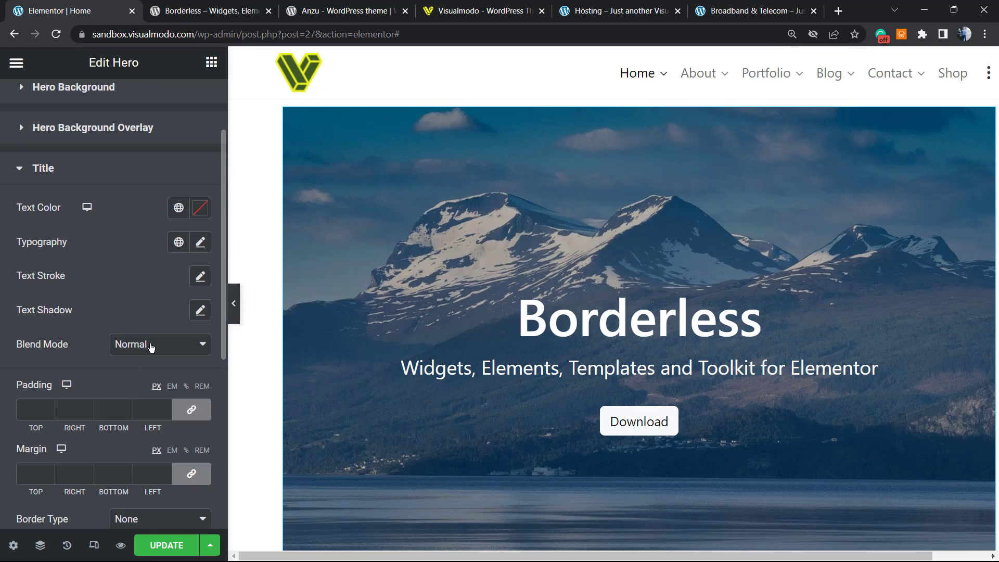
{"action": "left_click", "coordinate": [177, 346]}
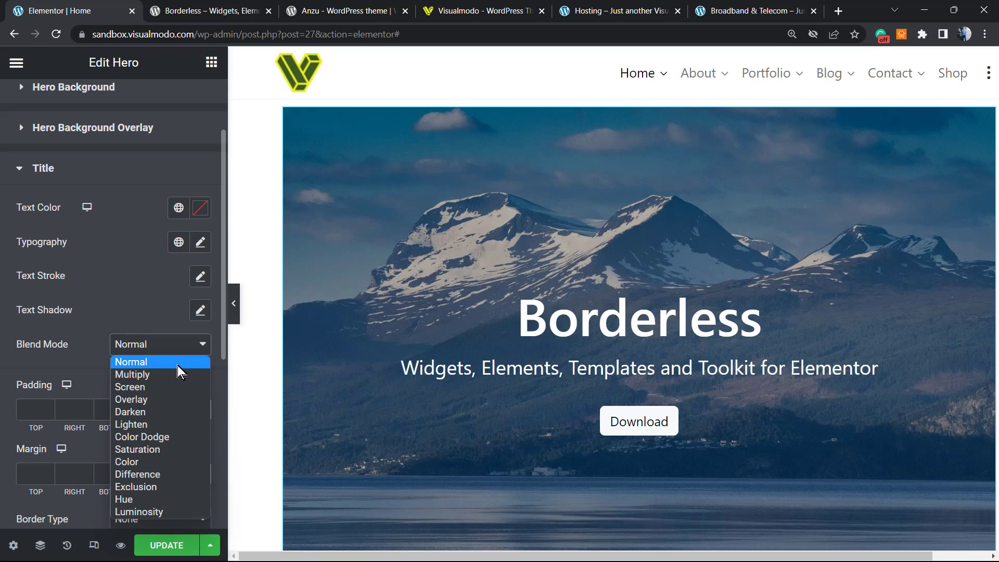
{"action": "left_click", "coordinate": [182, 372]}
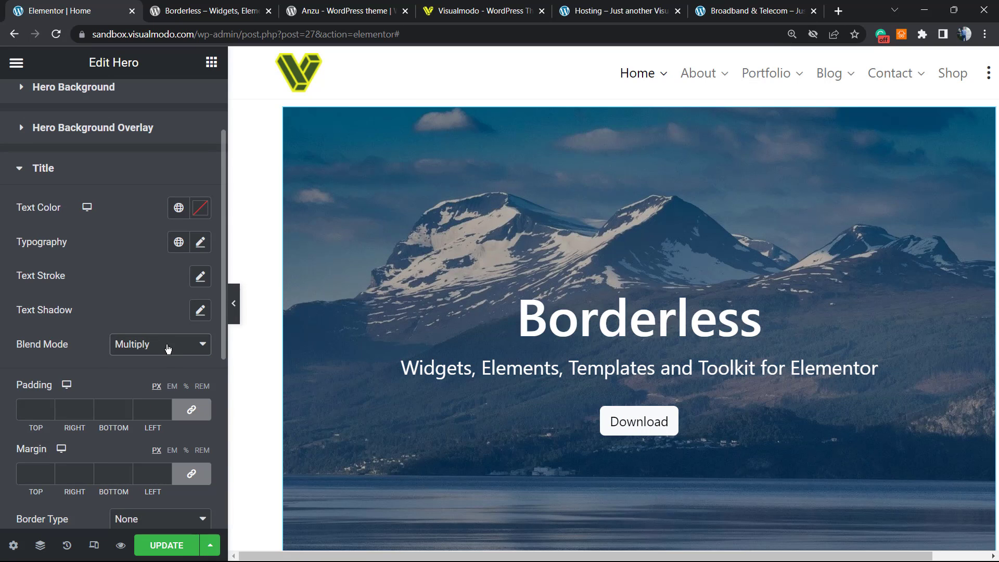
{"action": "left_click", "coordinate": [168, 348]}
{"action": "left_click", "coordinate": [174, 358]}
{"action": "scroll", "coordinate": [138, 328], "scroll_direction": "down", "scroll_amount": 2}
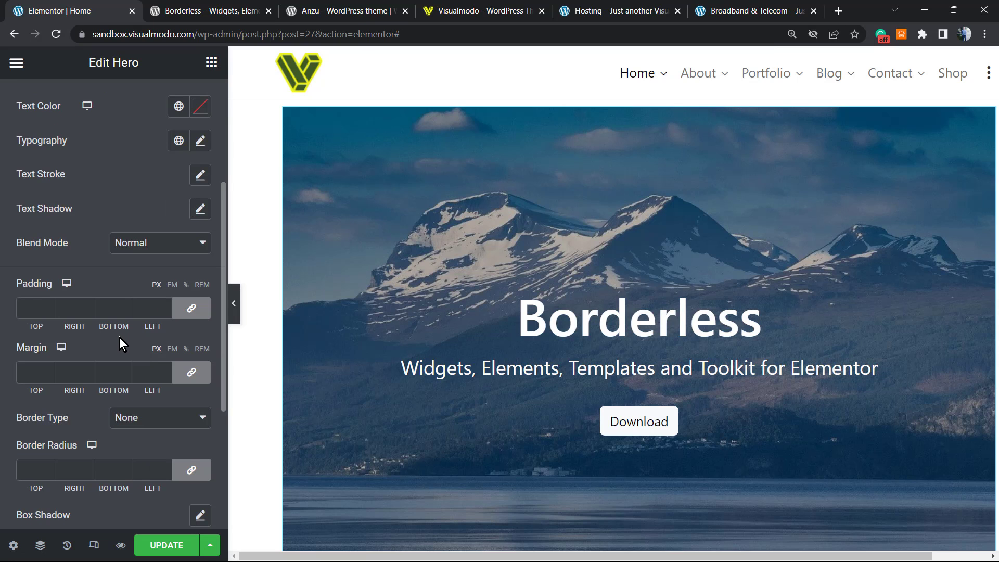
{"action": "scroll", "coordinate": [127, 349], "scroll_direction": "down", "scroll_amount": 2}
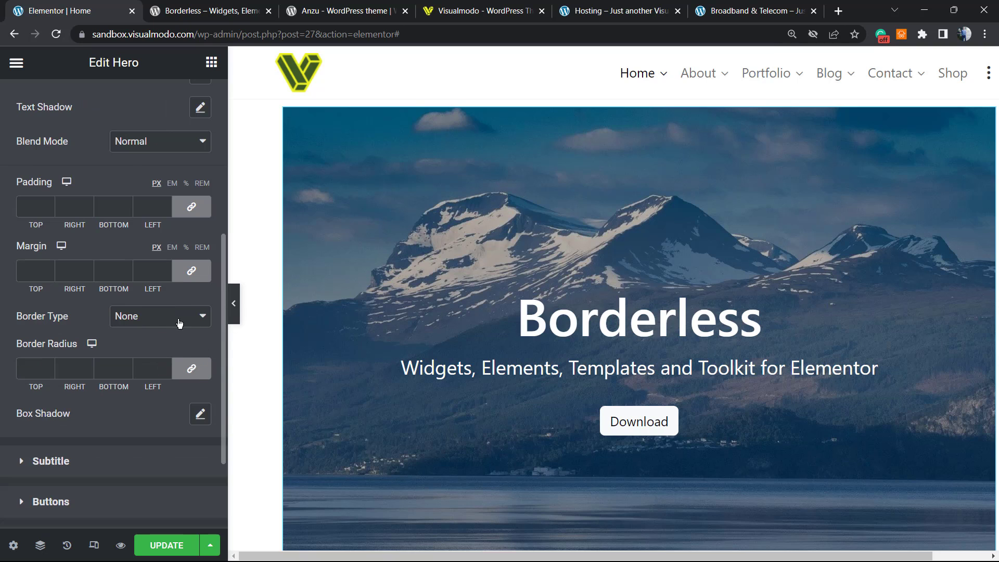
{"action": "scroll", "coordinate": [181, 323], "scroll_direction": "down", "scroll_amount": 2}
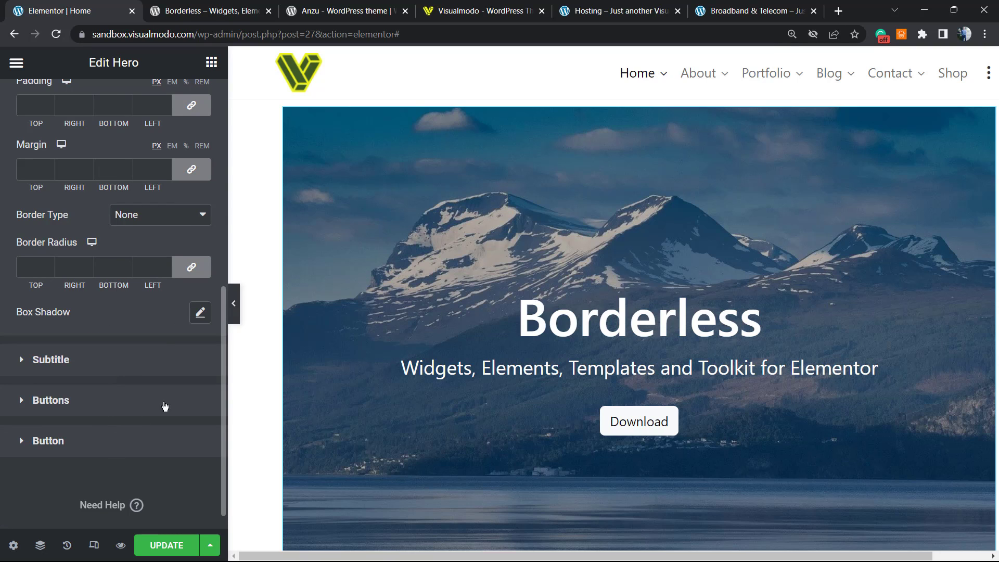
{"action": "scroll", "coordinate": [129, 406], "scroll_direction": "up", "scroll_amount": 8}
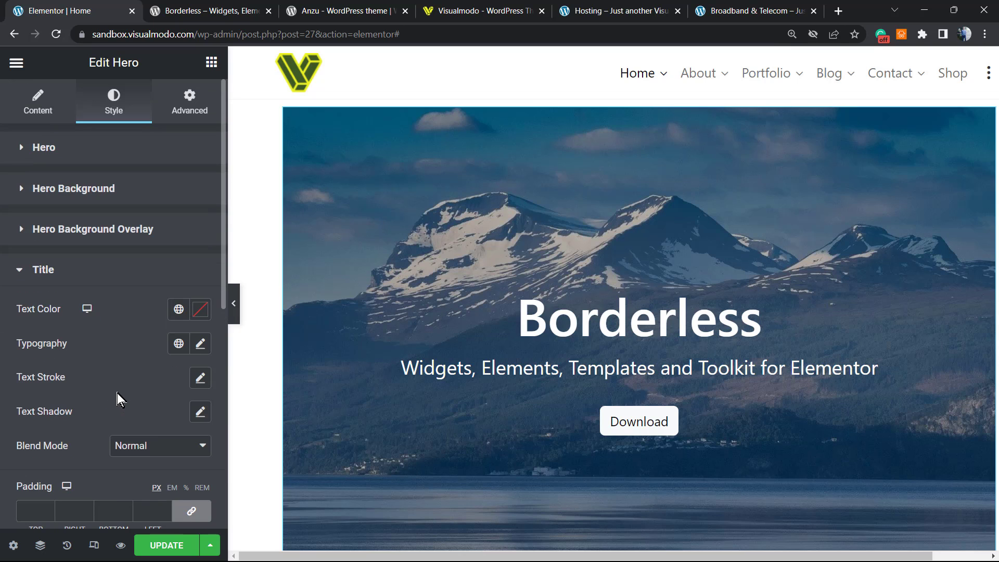
{"action": "scroll", "coordinate": [117, 385], "scroll_direction": "down", "scroll_amount": 6}
{"action": "scroll", "coordinate": [122, 379], "scroll_direction": "up", "scroll_amount": 6}
- Switch the Hero widget's Advanced Width to Full Width and back to Default, then return to its content settings
{"action": "left_click", "coordinate": [183, 97]}
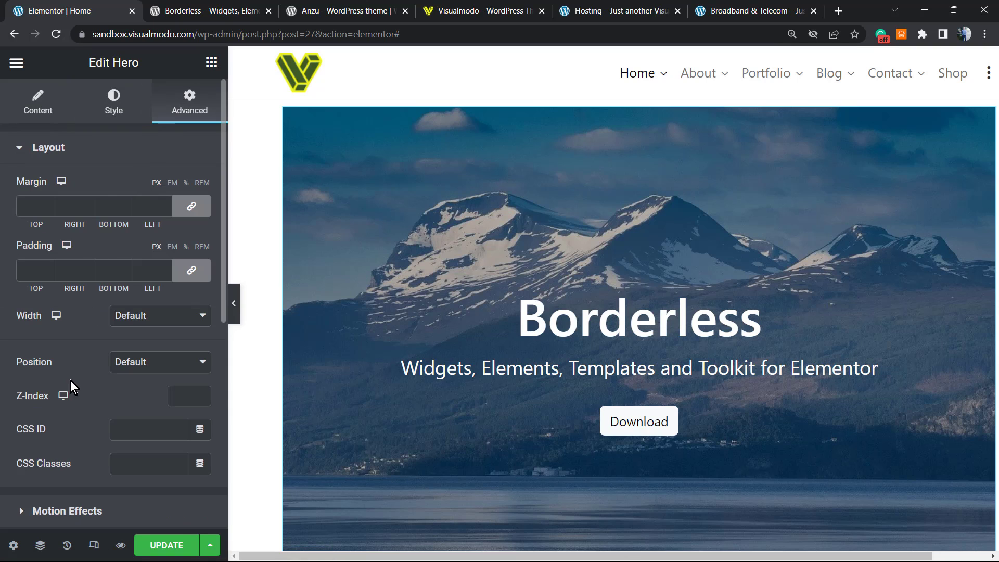
{"action": "scroll", "coordinate": [73, 386], "scroll_direction": "down", "scroll_amount": 4}
{"action": "scroll", "coordinate": [78, 382], "scroll_direction": "up", "scroll_amount": 4}
{"action": "left_click", "coordinate": [171, 310]}
{"action": "left_click", "coordinate": [190, 344]}
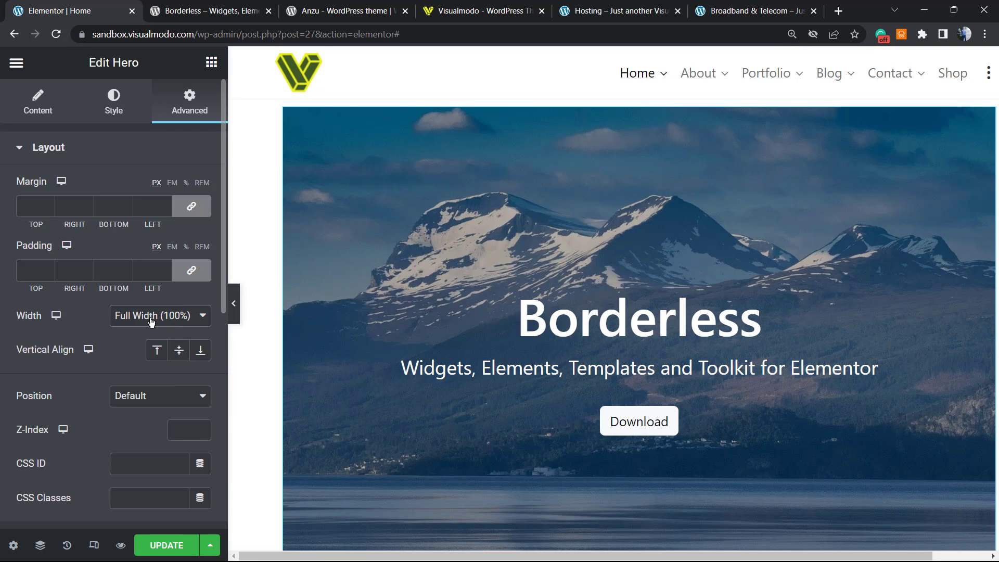
{"action": "left_click", "coordinate": [151, 317]}
{"action": "left_click", "coordinate": [163, 334]}
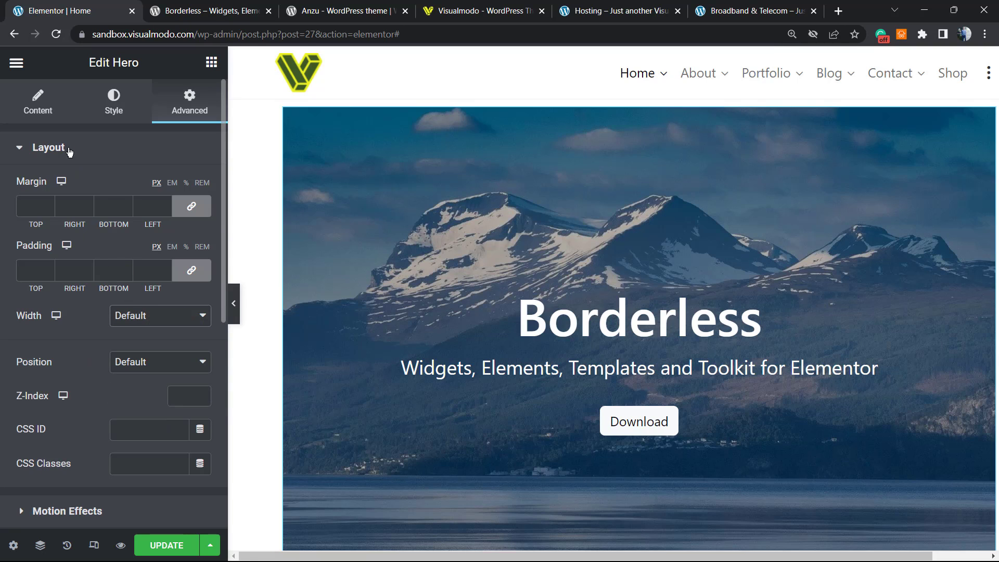
{"action": "left_click", "coordinate": [36, 107]}
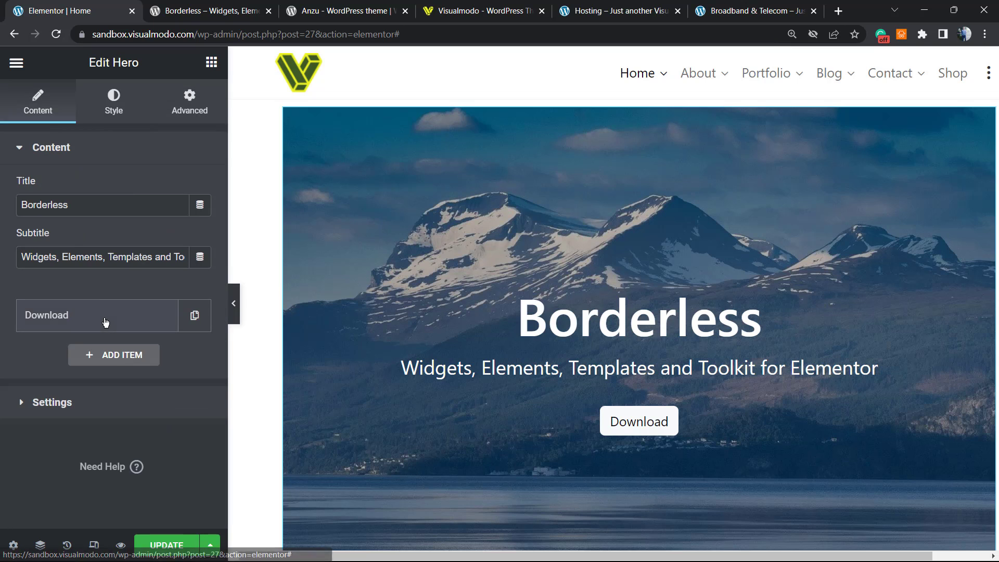
{"action": "scroll", "coordinate": [654, 451], "scroll_direction": "down", "scroll_amount": 5}
{"action": "scroll", "coordinate": [598, 453], "scroll_direction": "up", "scroll_amount": 4}
{"action": "scroll", "coordinate": [517, 427], "scroll_direction": "up", "scroll_amount": 1}
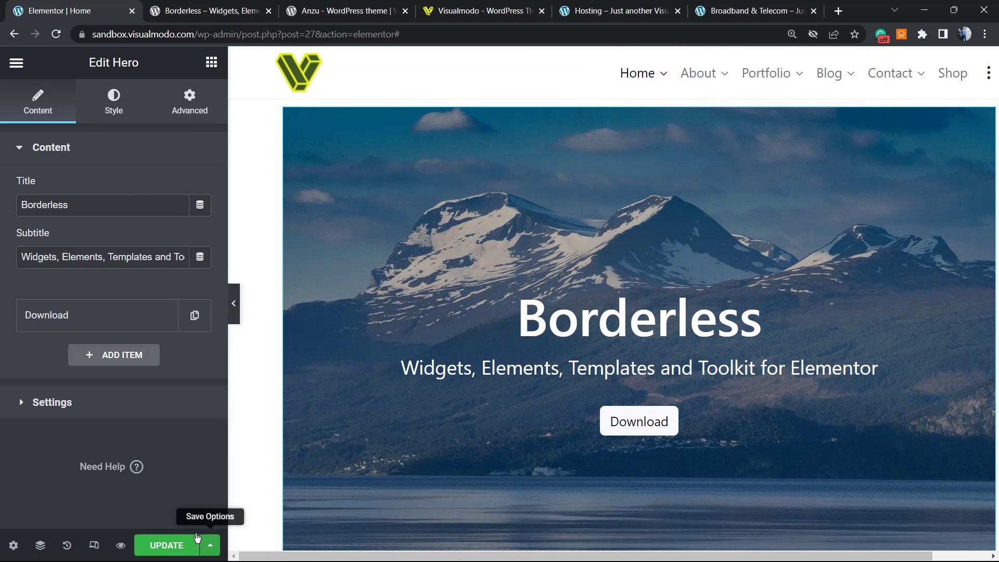
- Save the page, then open and reload the live Home page to check the mountain hero
{"action": "left_click", "coordinate": [168, 544]}
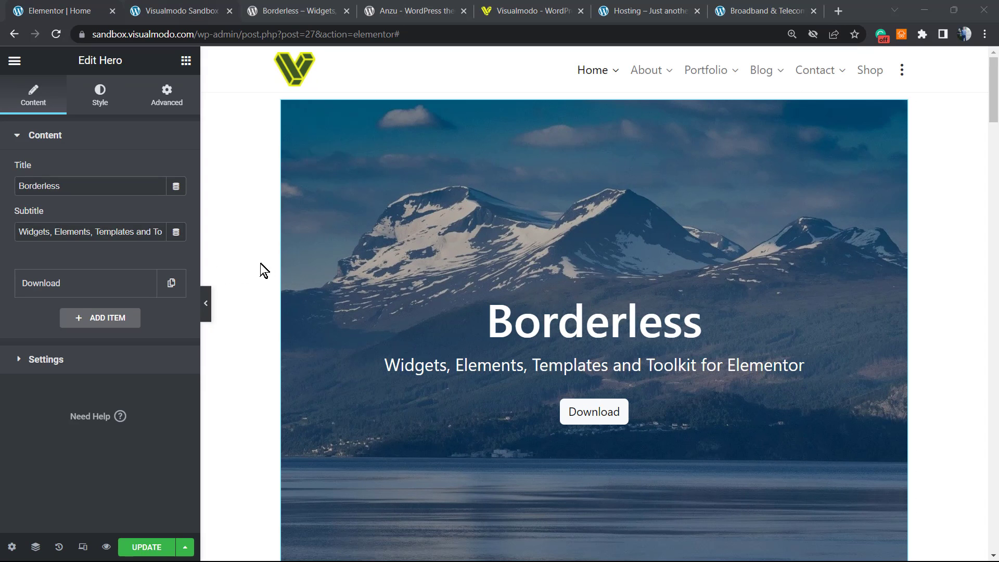
{"action": "left_click", "coordinate": [154, 15]}
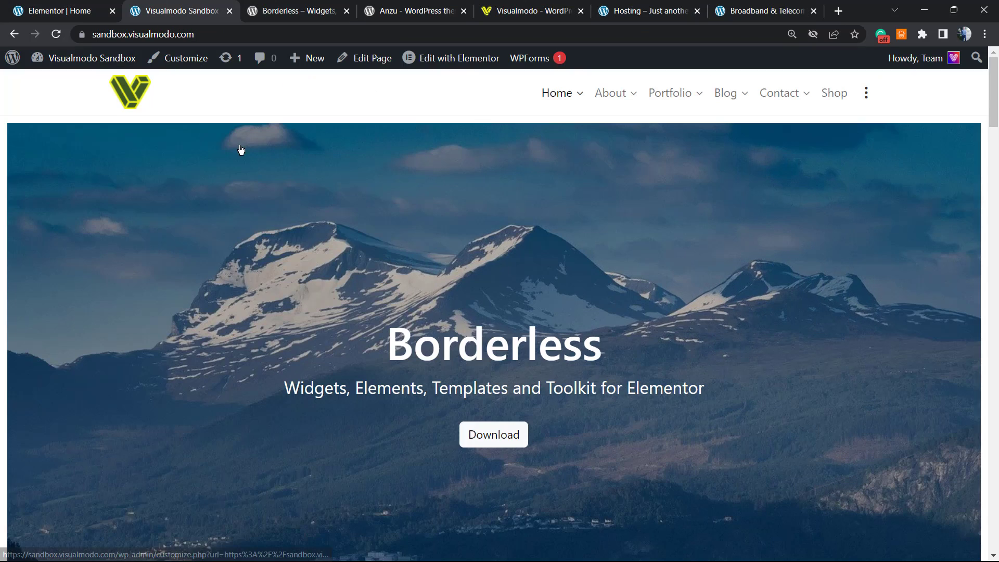
{"action": "left_click", "coordinate": [134, 106]}
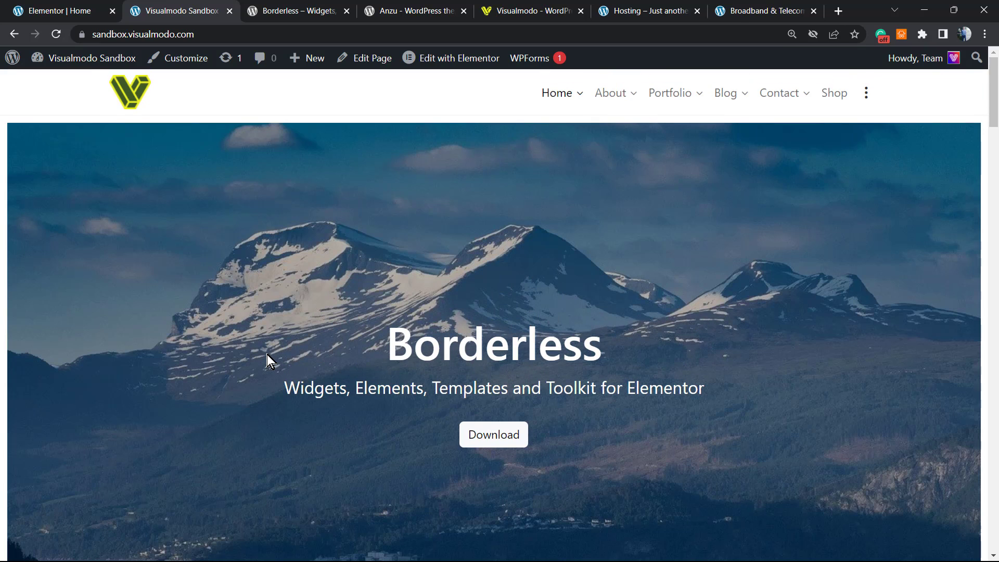
{"action": "key", "text": "F5"}
- Set the hero section's Content Width to Full Width, enable Stretch Section, and update the page
{"action": "left_click", "coordinate": [60, 11]}
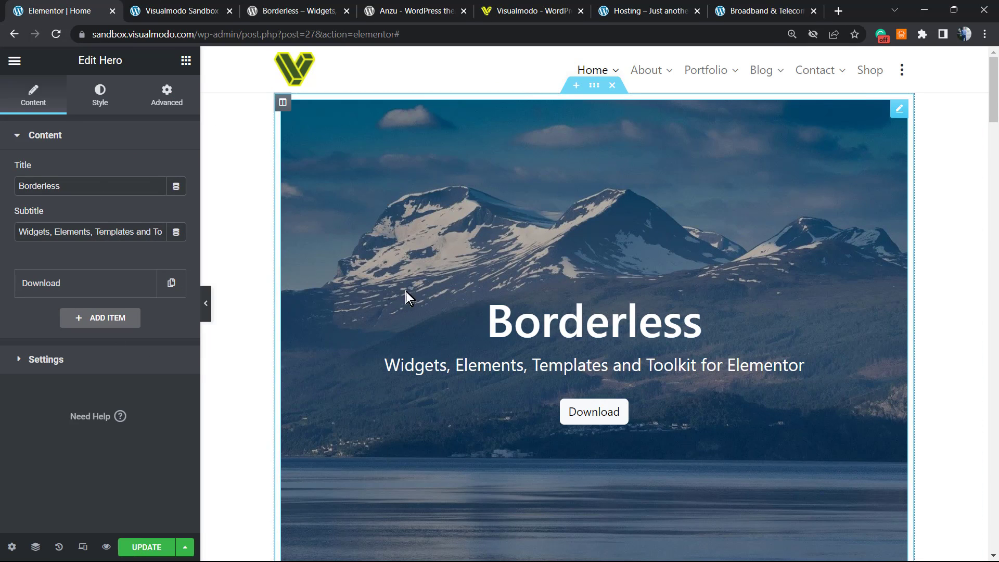
{"action": "left_click", "coordinate": [596, 87]}
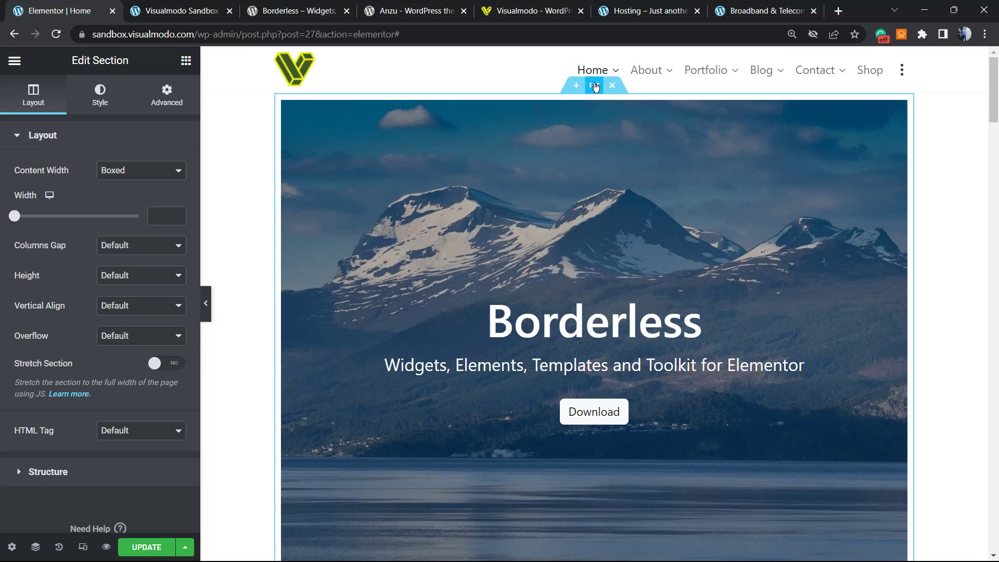
{"action": "left_click", "coordinate": [595, 87]}
{"action": "left_click", "coordinate": [124, 169]}
{"action": "left_click", "coordinate": [162, 196]}
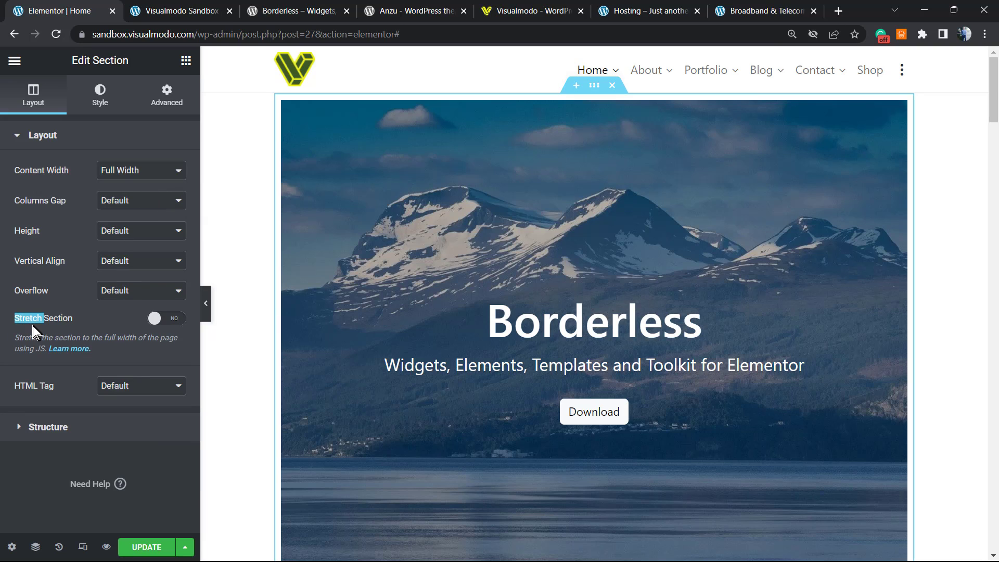
{"action": "left_click", "coordinate": [156, 322]}
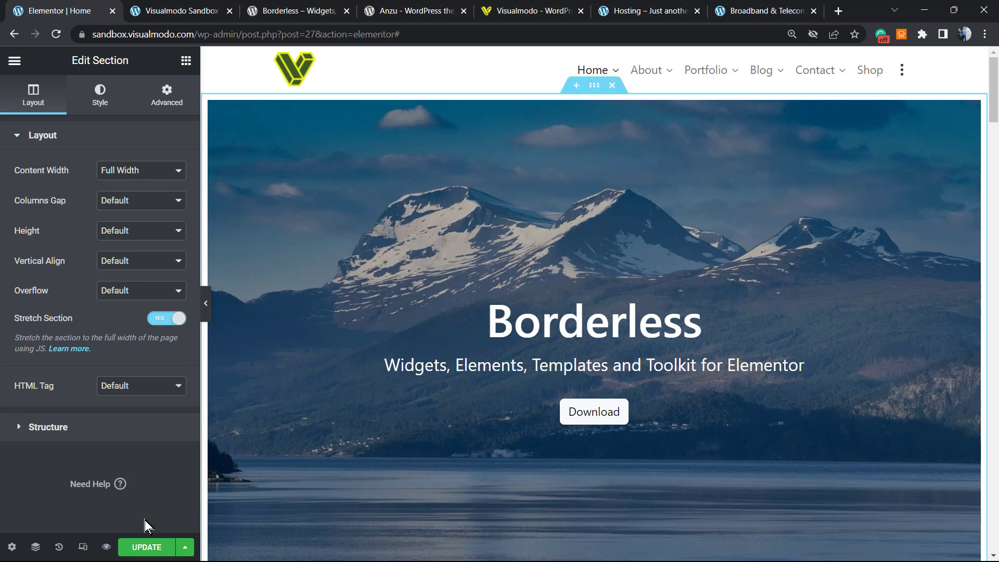
{"action": "left_click", "coordinate": [143, 546]}
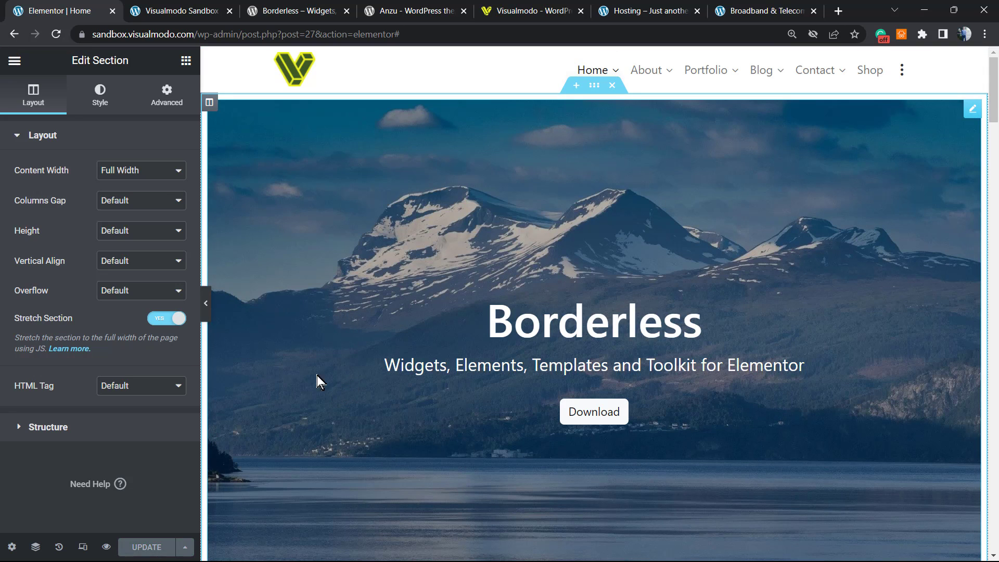
- Add a second hero button labelled 'View more'
{"action": "left_click", "coordinate": [569, 122]}
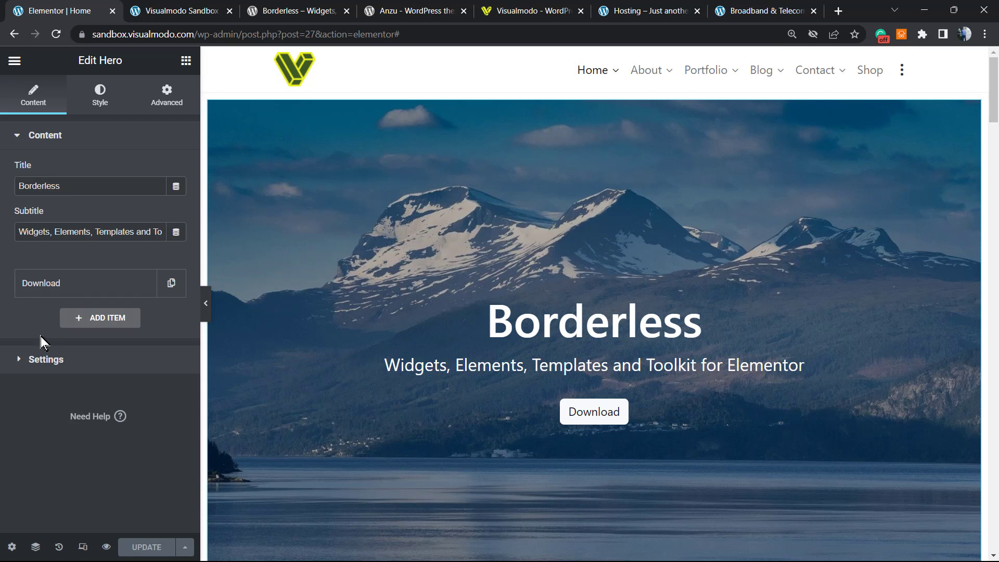
{"action": "left_click", "coordinate": [114, 318]}
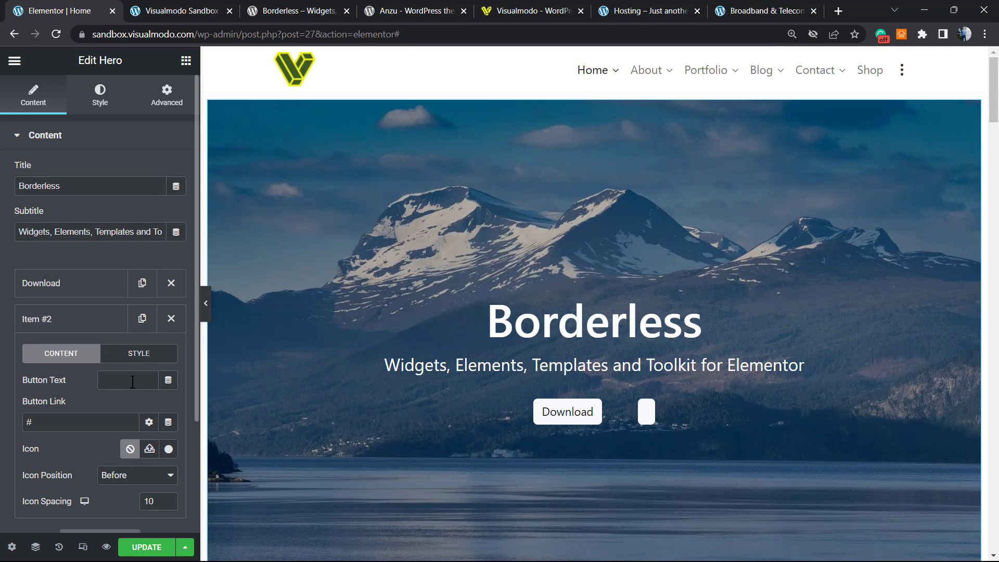
{"action": "left_click", "coordinate": [133, 382]}
{"action": "type", "text": "View mo"}
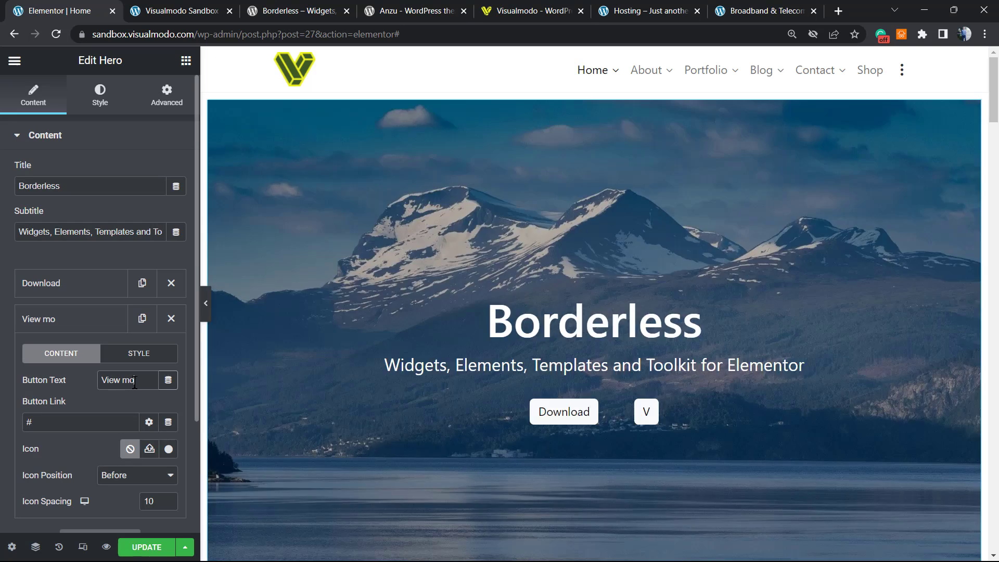
{"action": "type", "text": "re"}
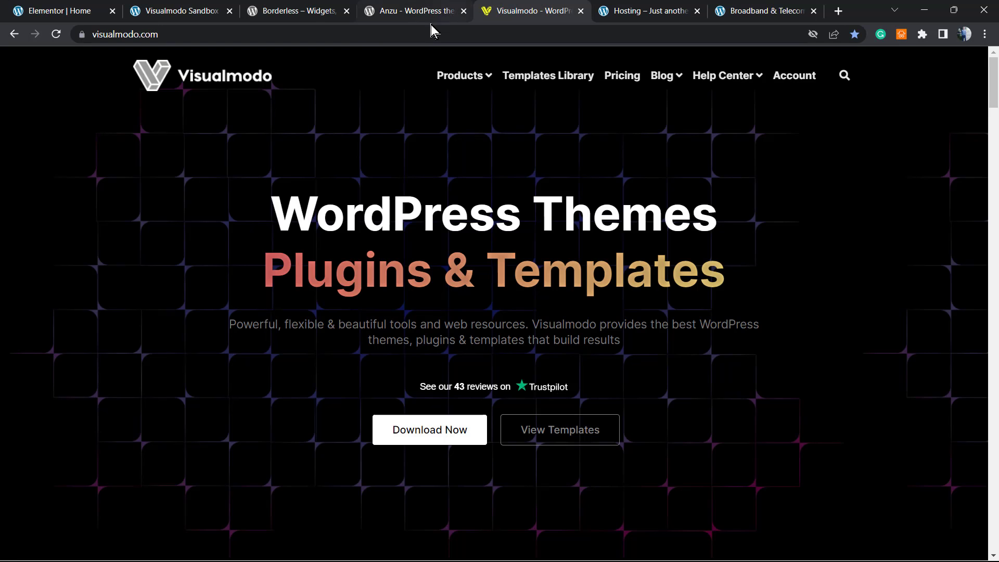
{"action": "left_click", "coordinate": [500, 11]}
{"action": "left_click", "coordinate": [435, 32]}
{"action": "key", "text": "ctrl+c"}
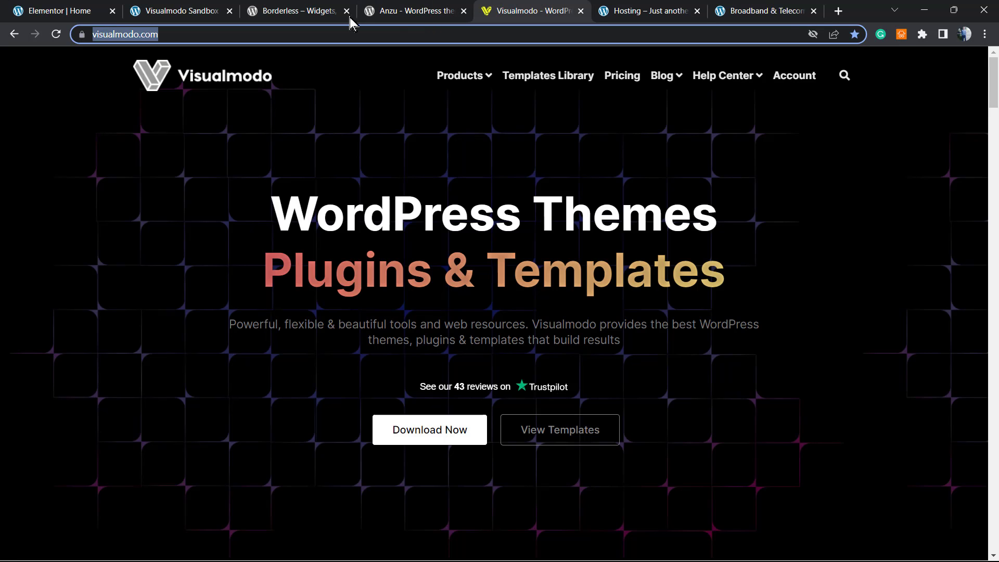
{"action": "left_click", "coordinate": [90, 6]}
{"action": "double_click", "coordinate": [67, 422]}
{"action": "key", "text": "ctrl+v"}
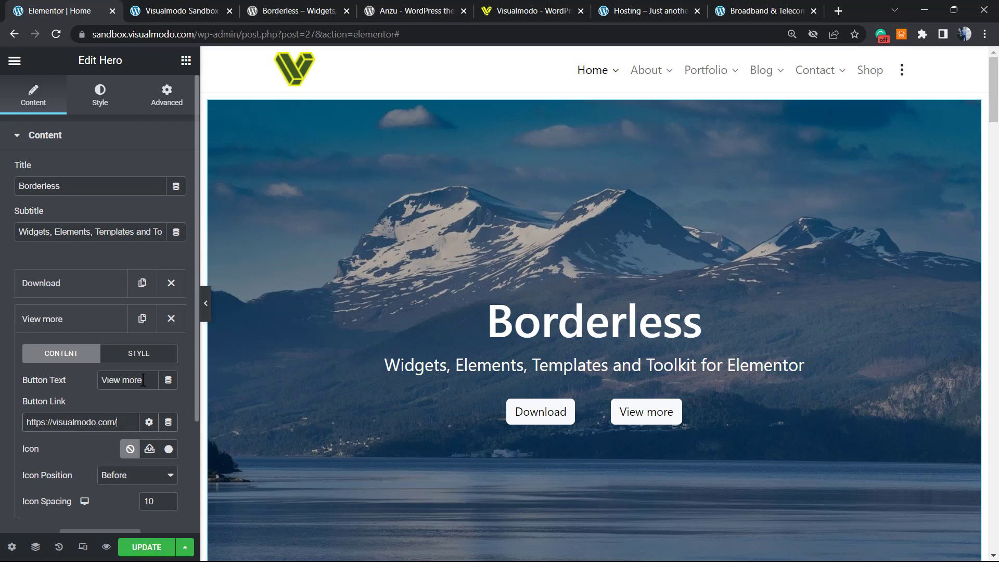
{"action": "left_click", "coordinate": [150, 546]}
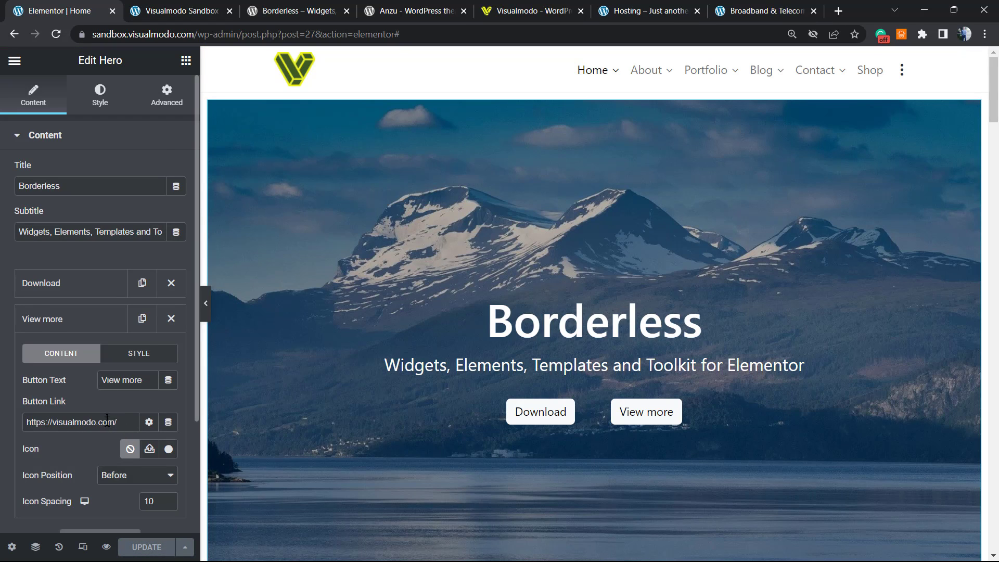
{"action": "scroll", "coordinate": [106, 423], "scroll_direction": "down", "scroll_amount": 2}
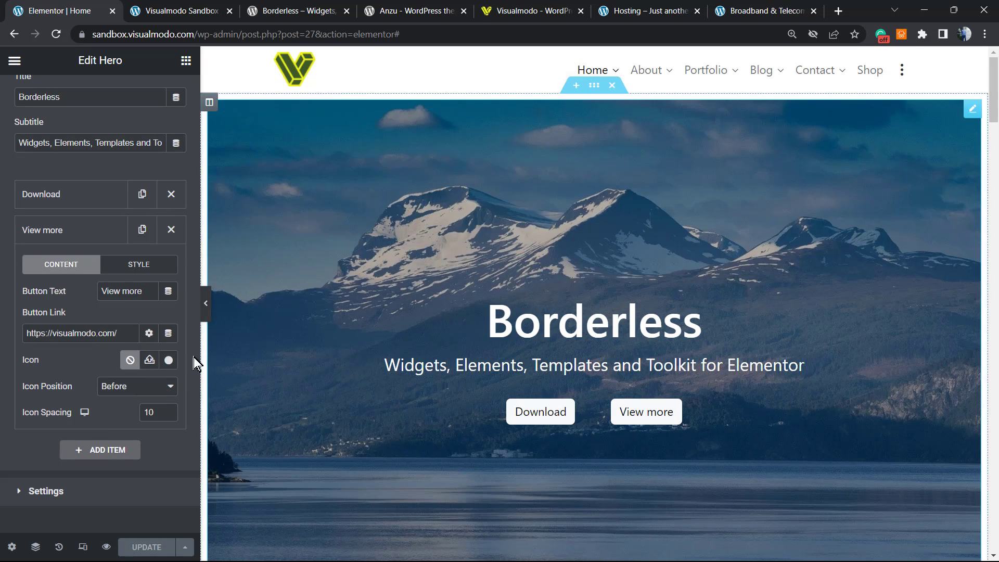
{"action": "scroll", "coordinate": [71, 211], "scroll_direction": "up", "scroll_amount": 2}
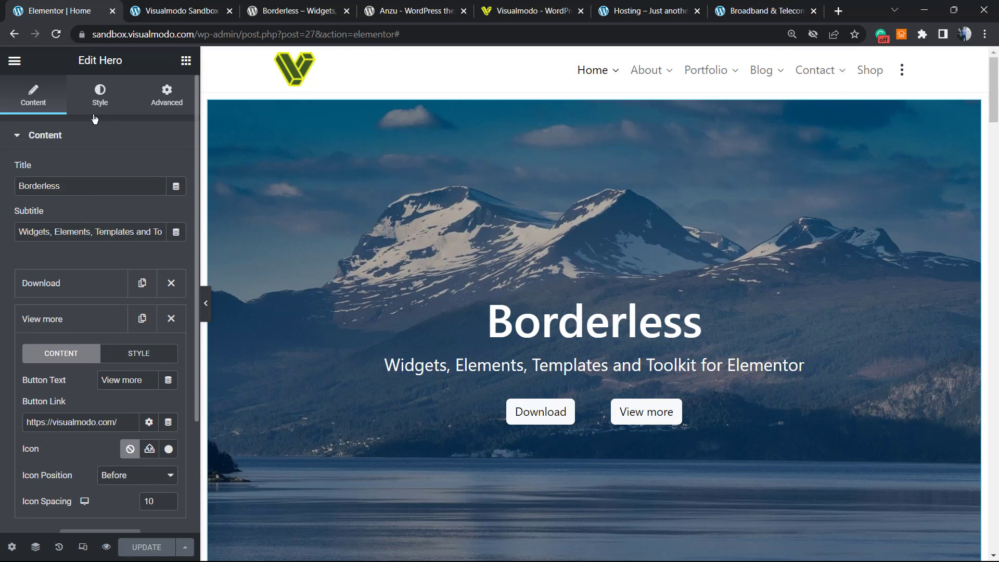
- In the hero's Buttons style settings, set the button Direction to Row
{"action": "left_click", "coordinate": [100, 95]}
{"action": "scroll", "coordinate": [104, 354], "scroll_direction": "down", "scroll_amount": 4}
{"action": "left_click", "coordinate": [101, 399]}
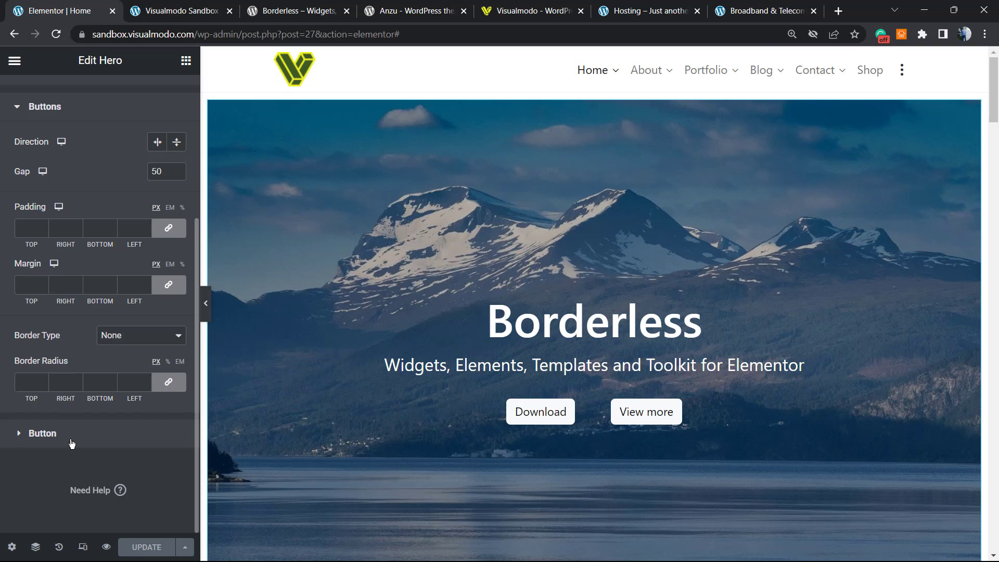
{"action": "left_click", "coordinate": [72, 443]}
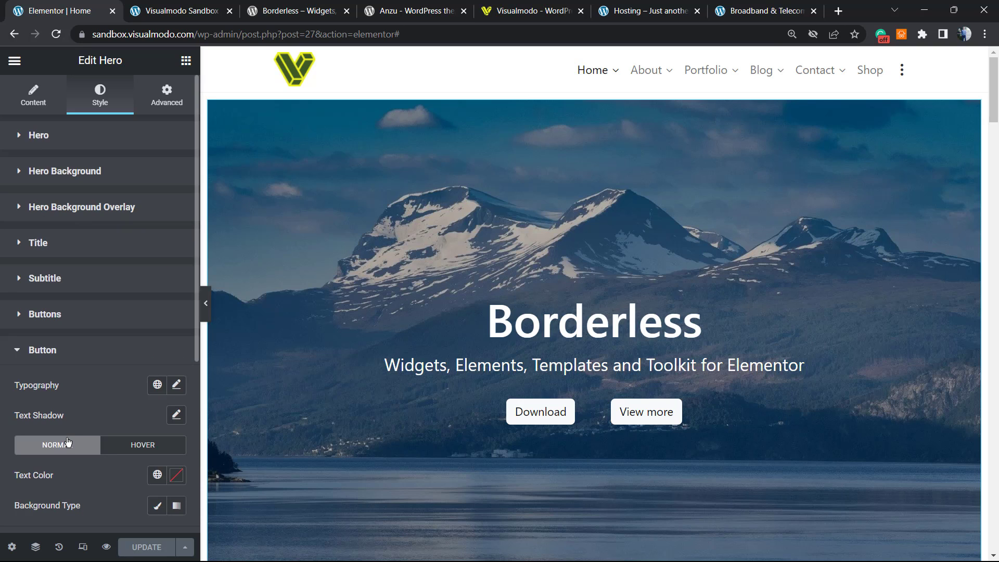
{"action": "left_click", "coordinate": [91, 356]}
{"action": "left_click", "coordinate": [89, 326]}
{"action": "scroll", "coordinate": [108, 338], "scroll_direction": "down", "scroll_amount": 2}
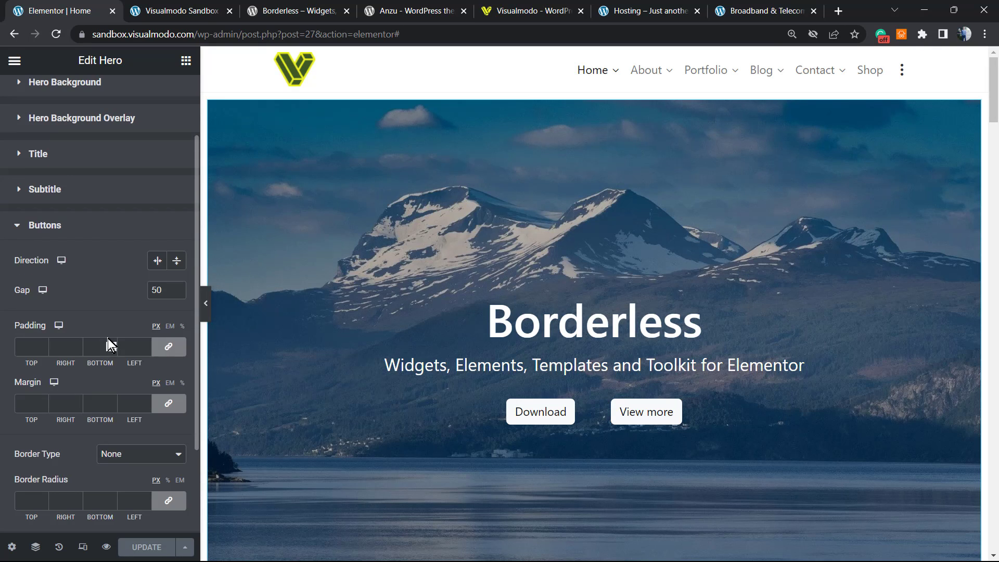
{"action": "left_click", "coordinate": [156, 262]}
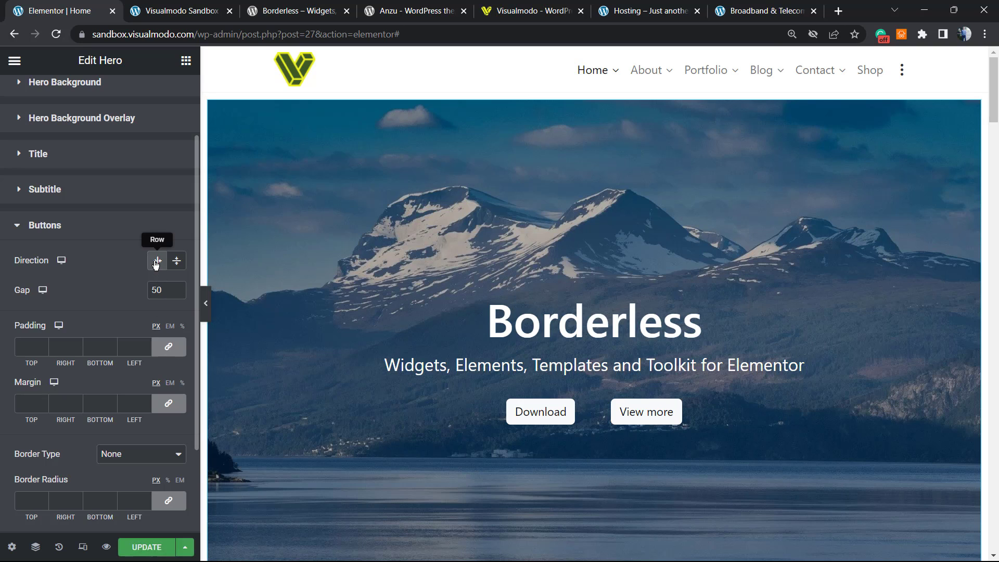
{"action": "left_click", "coordinate": [180, 264]}
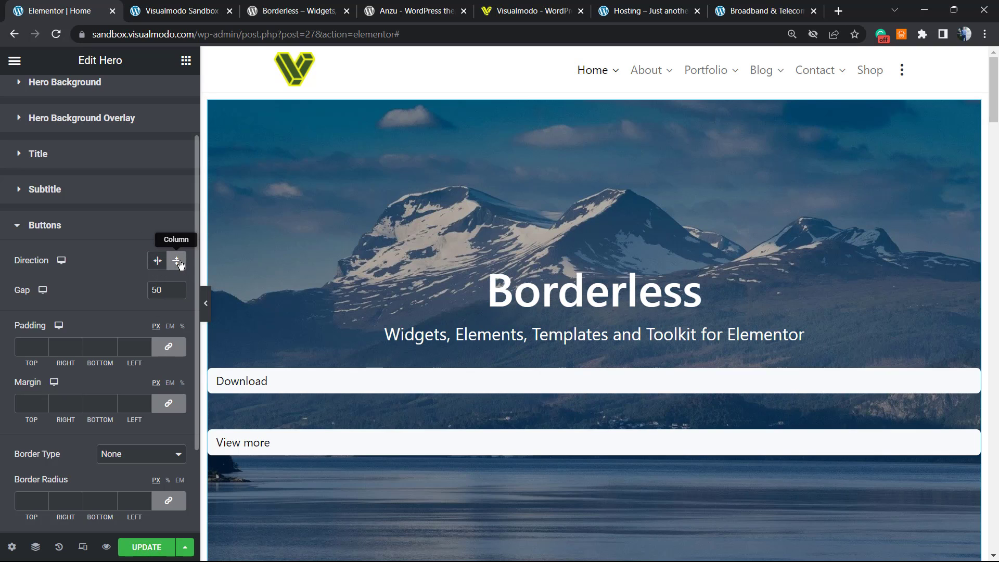
{"action": "left_click", "coordinate": [152, 257]}
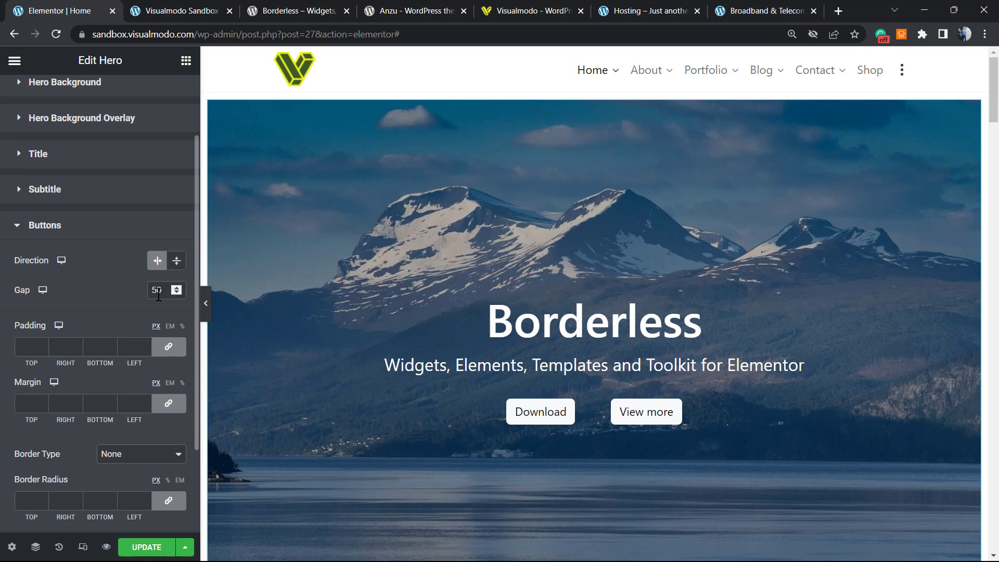
- Lower the gap between the Download and View more buttons from 50 to 20
{"action": "left_click", "coordinate": [177, 293]}
{"action": "left_click", "coordinate": [177, 292]}
{"action": "left_click", "coordinate": [177, 293]}
{"action": "left_click", "coordinate": [177, 293]}
{"action": "left_click", "coordinate": [177, 293]}
{"action": "scroll", "coordinate": [177, 294], "scroll_direction": "down", "scroll_amount": 20}
{"action": "left_click", "coordinate": [177, 294]}
{"action": "left_click", "coordinate": [177, 293]}
{"action": "left_click", "coordinate": [177, 293]}
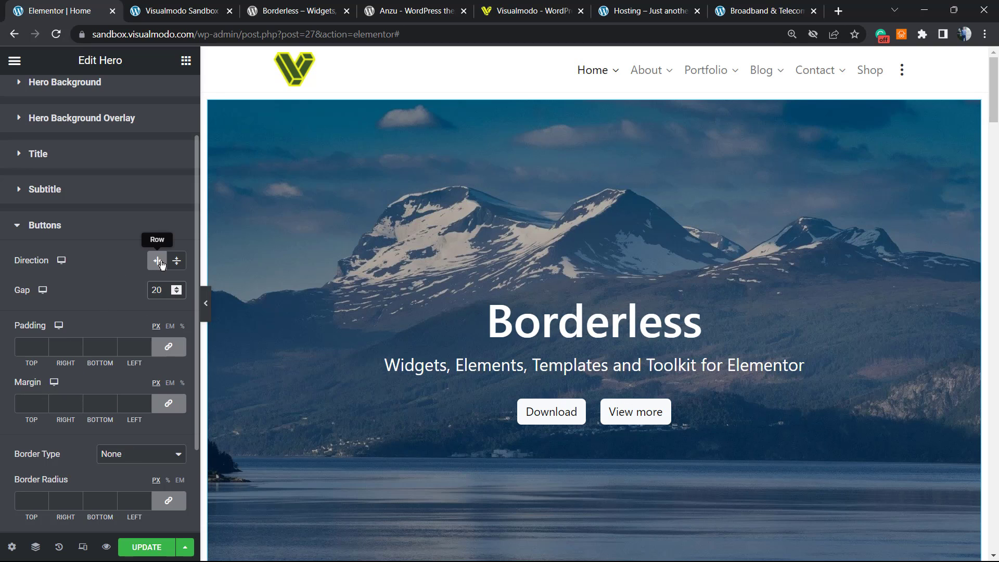
{"action": "scroll", "coordinate": [98, 345], "scroll_direction": "down", "scroll_amount": 2}
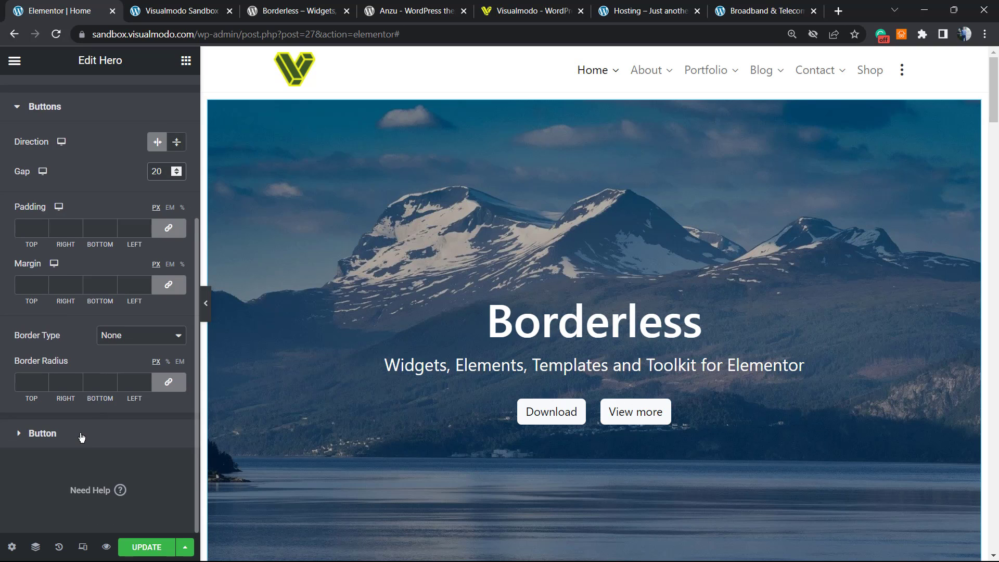
{"action": "scroll", "coordinate": [82, 436], "scroll_direction": "up", "scroll_amount": 2}
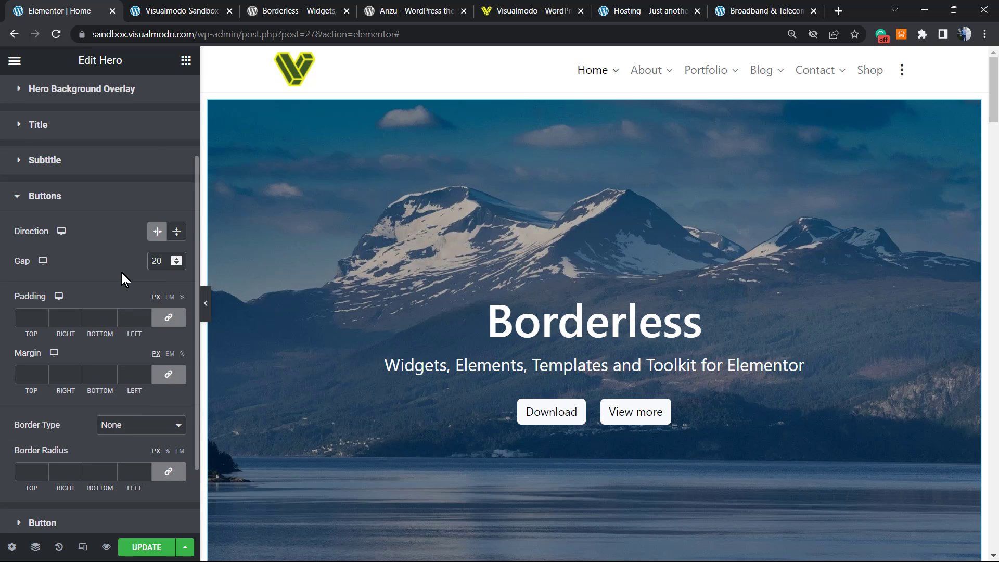
{"action": "scroll", "coordinate": [117, 276], "scroll_direction": "down", "scroll_amount": 2}
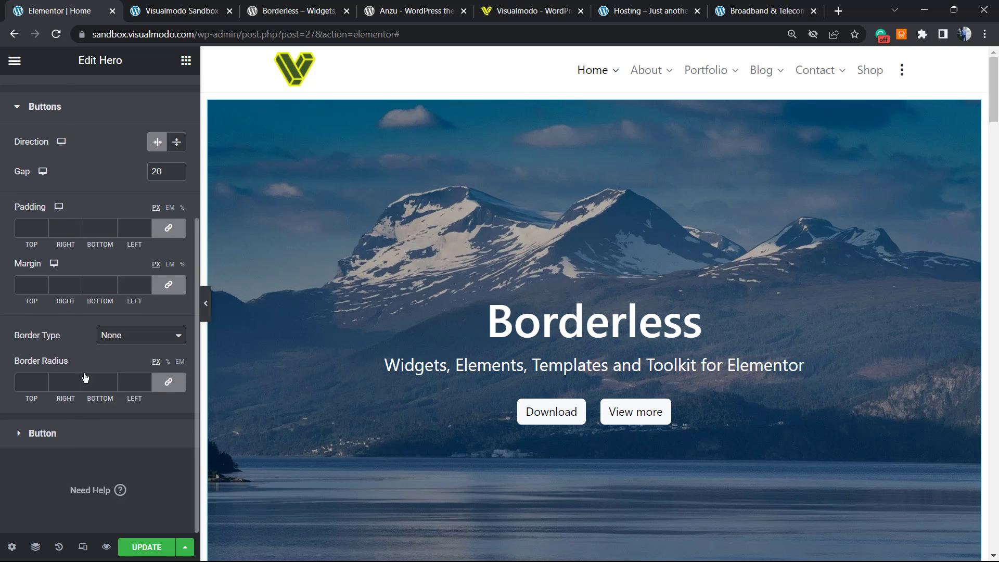
- Expand the Hero's Button style section to review Typography, Text Color and its white Background
{"action": "left_click", "coordinate": [42, 433]}
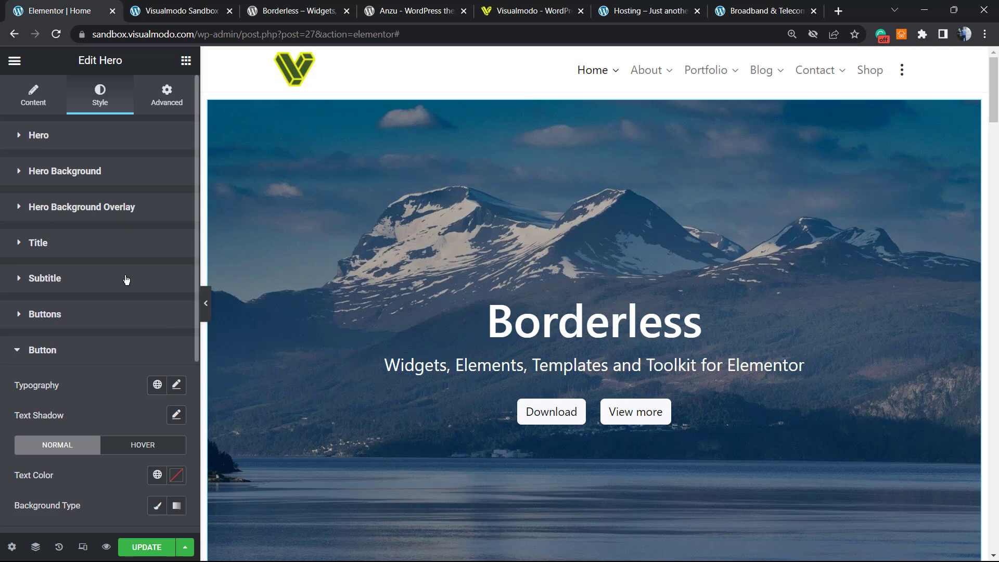
{"action": "scroll", "coordinate": [125, 279], "scroll_direction": "down", "scroll_amount": 2}
{"action": "scroll", "coordinate": [124, 354], "scroll_direction": "down", "scroll_amount": 4}
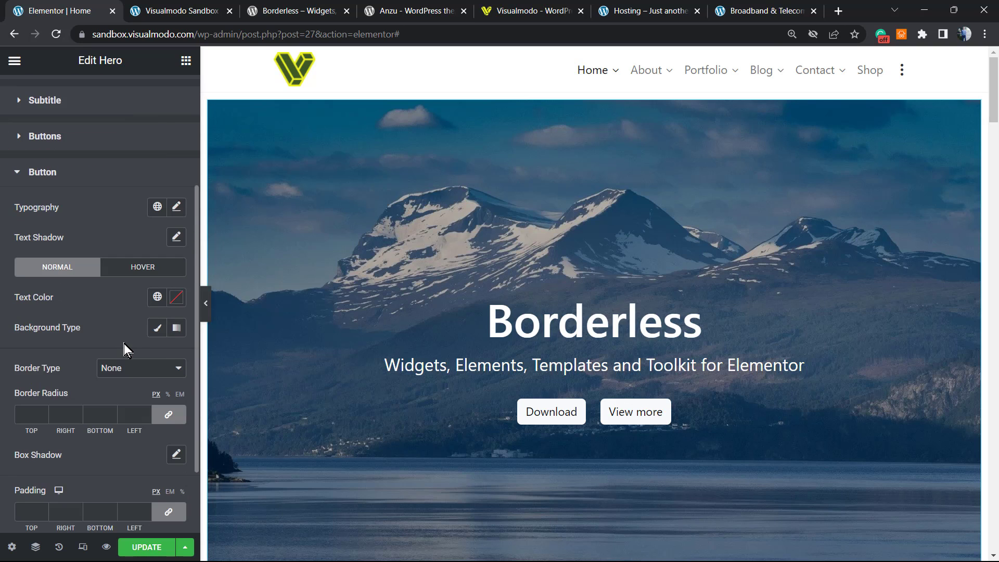
{"action": "scroll", "coordinate": [86, 355], "scroll_direction": "up", "scroll_amount": 2}
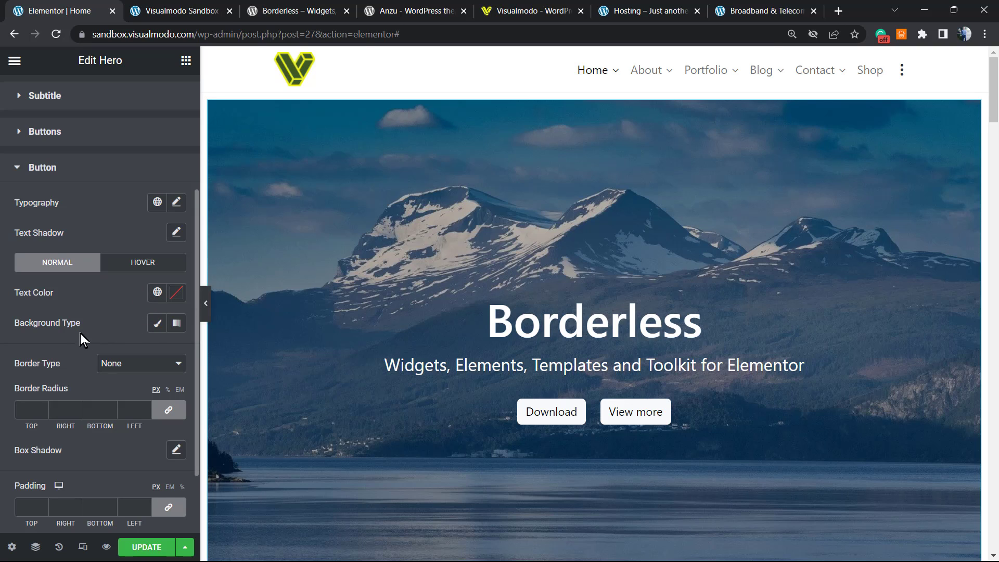
{"action": "scroll", "coordinate": [130, 395], "scroll_direction": "down", "scroll_amount": 2}
{"action": "scroll", "coordinate": [120, 387], "scroll_direction": "up", "scroll_amount": 5}
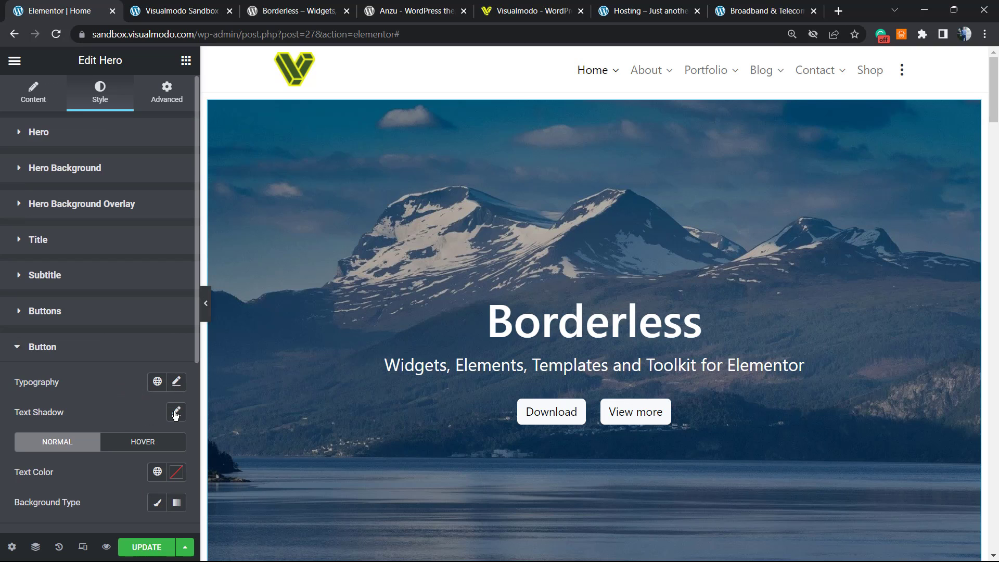
{"action": "scroll", "coordinate": [113, 348], "scroll_direction": "up", "scroll_amount": 1}
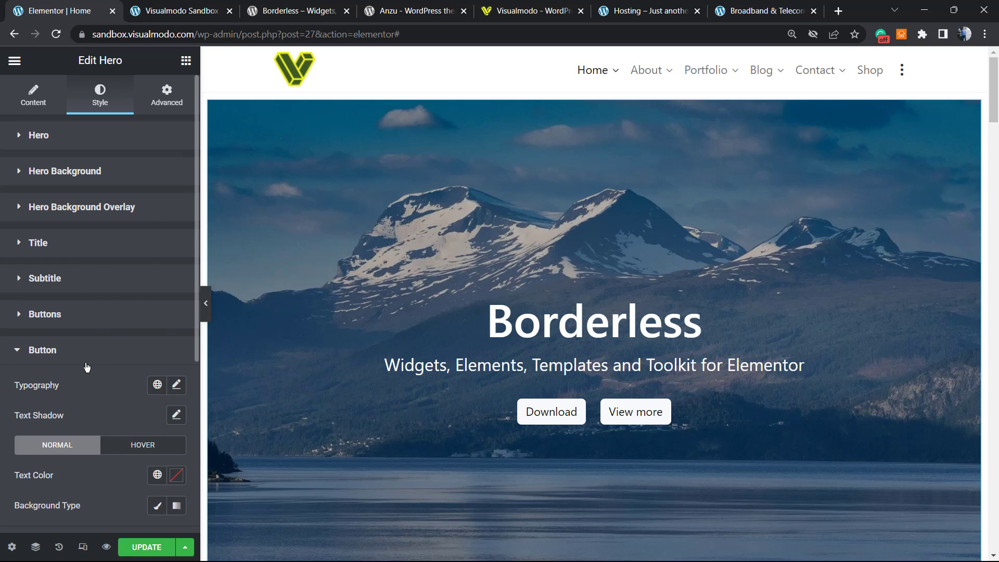
{"action": "scroll", "coordinate": [84, 364], "scroll_direction": "down", "scroll_amount": 5}
{"action": "scroll", "coordinate": [82, 358], "scroll_direction": "up", "scroll_amount": 5}
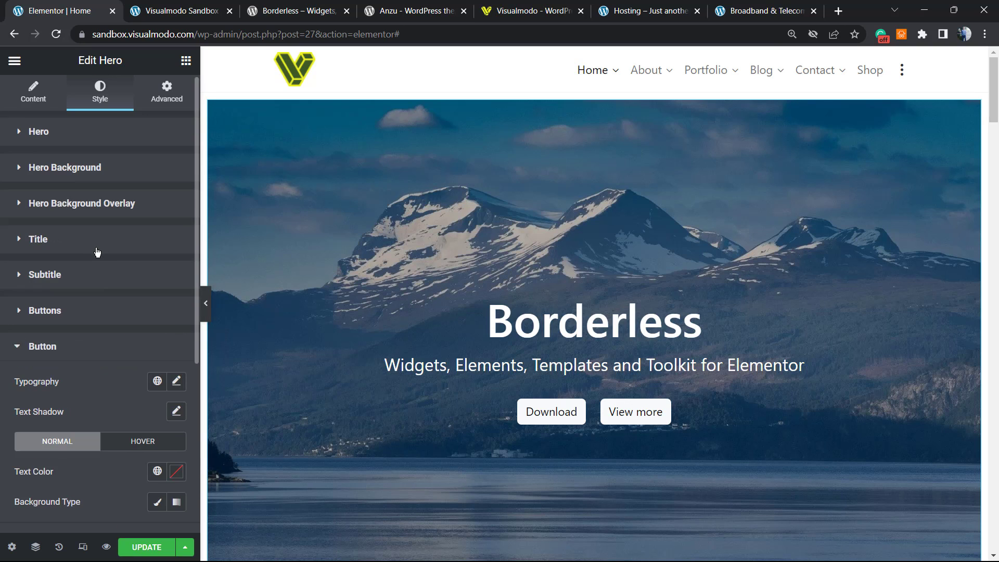
{"action": "scroll", "coordinate": [98, 239], "scroll_direction": "up", "scroll_amount": 1}
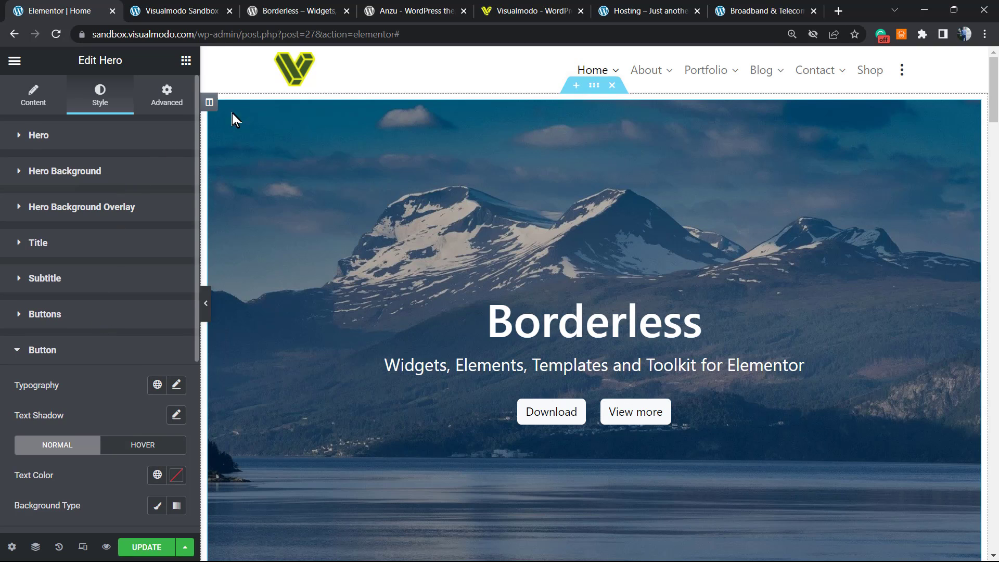
{"action": "left_click", "coordinate": [638, 197]}
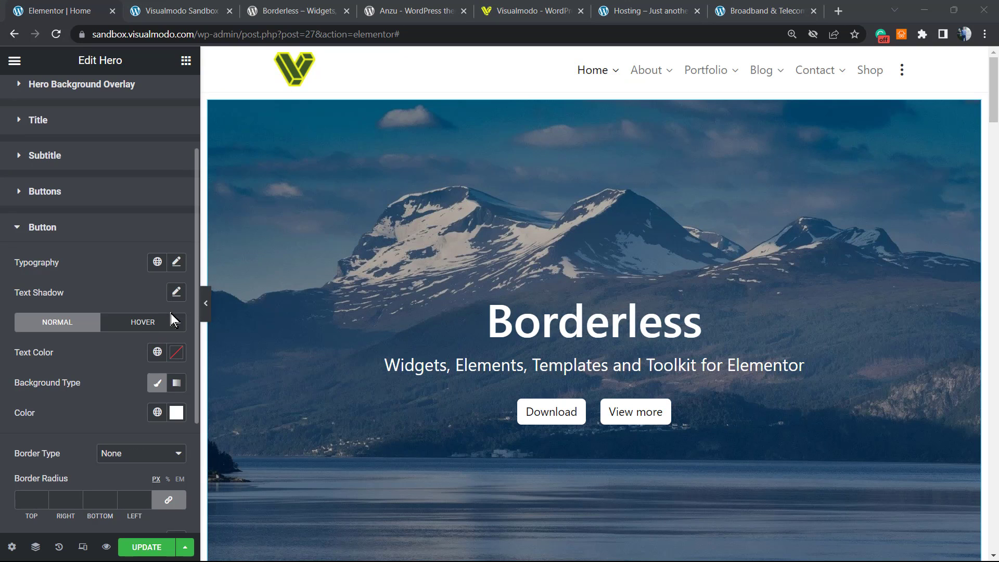
- Try a different button text size, then reset the button typography to default
{"action": "left_click", "coordinate": [177, 264]}
{"action": "mouse_move", "coordinate": [29, 380]}
{"action": "left_mouse_down"}
{"action": "mouse_move", "coordinate": [85, 379]}
{"action": "mouse_move", "coordinate": [37, 378]}
{"action": "left_mouse_up"}
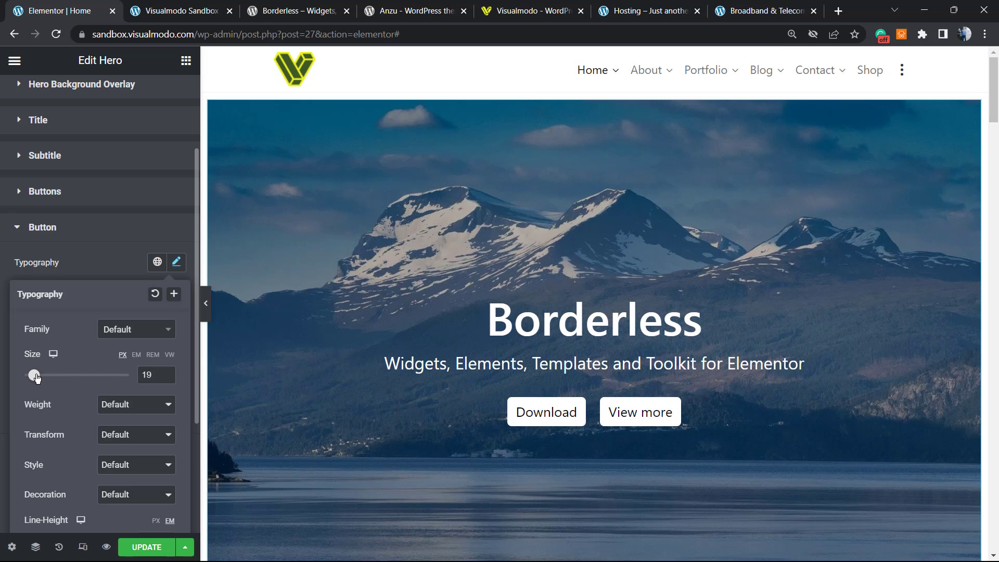
{"action": "right_click", "coordinate": [34, 380]}
{"action": "left_click", "coordinate": [65, 394]}
{"action": "left_click", "coordinate": [154, 294]}
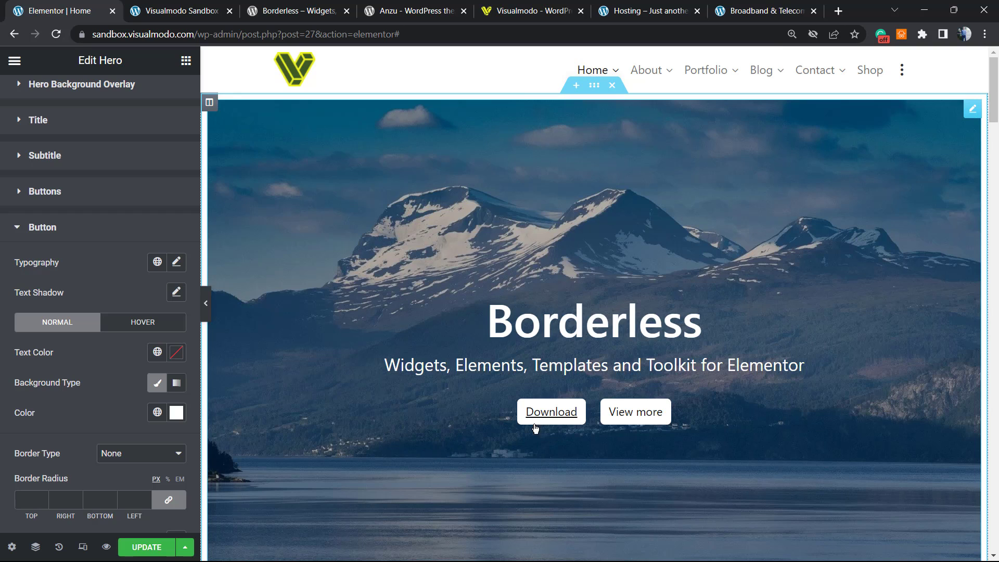
{"action": "scroll", "coordinate": [58, 435], "scroll_direction": "down", "scroll_amount": 2}
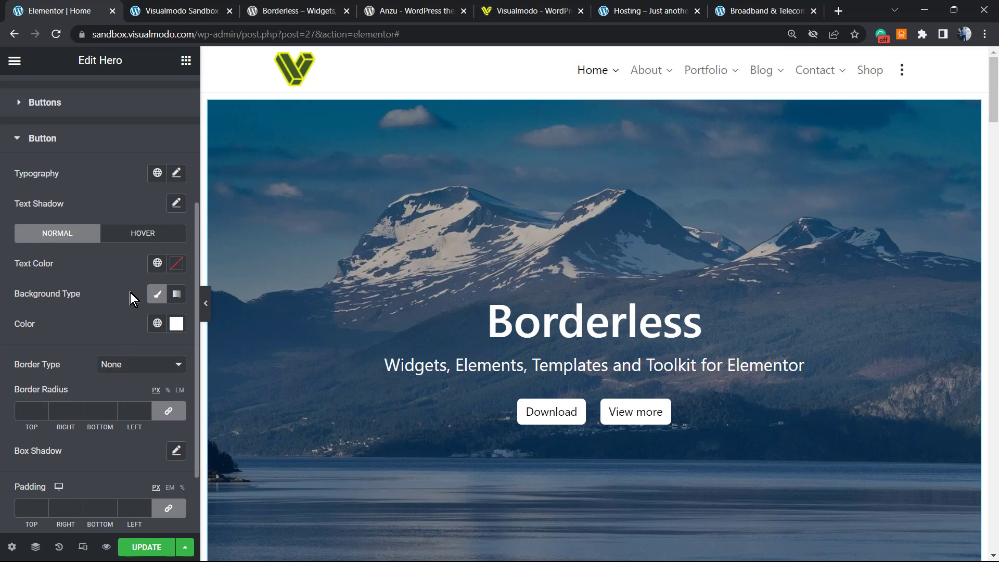
{"action": "scroll", "coordinate": [150, 275], "scroll_direction": "up", "scroll_amount": 3}
- Set the buttons' text Transform to Uppercase, after briefly trying Capitalize
{"action": "left_click", "coordinate": [176, 351]}
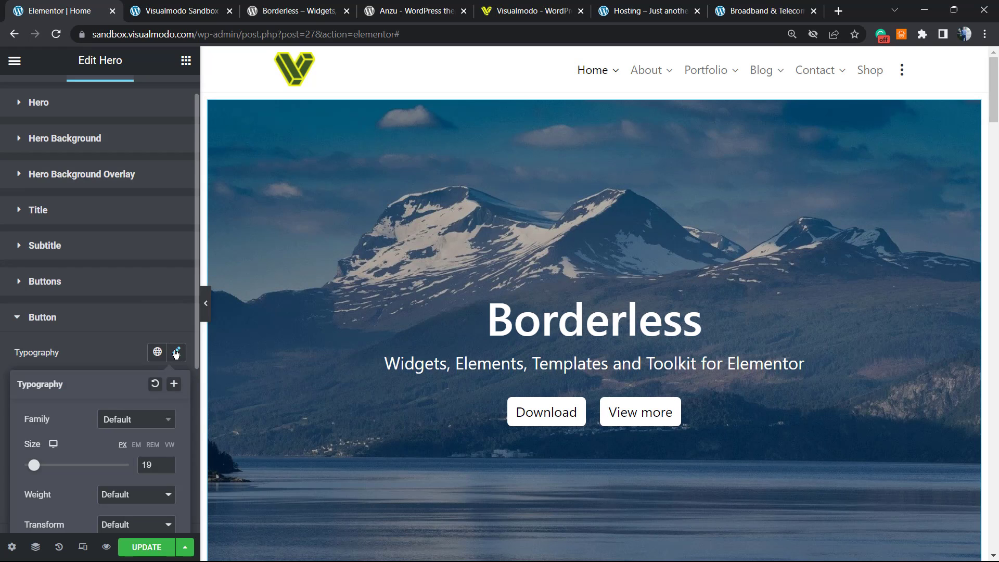
{"action": "scroll", "coordinate": [68, 425], "scroll_direction": "down", "scroll_amount": 2}
{"action": "scroll", "coordinate": [123, 346], "scroll_direction": "down", "scroll_amount": 2}
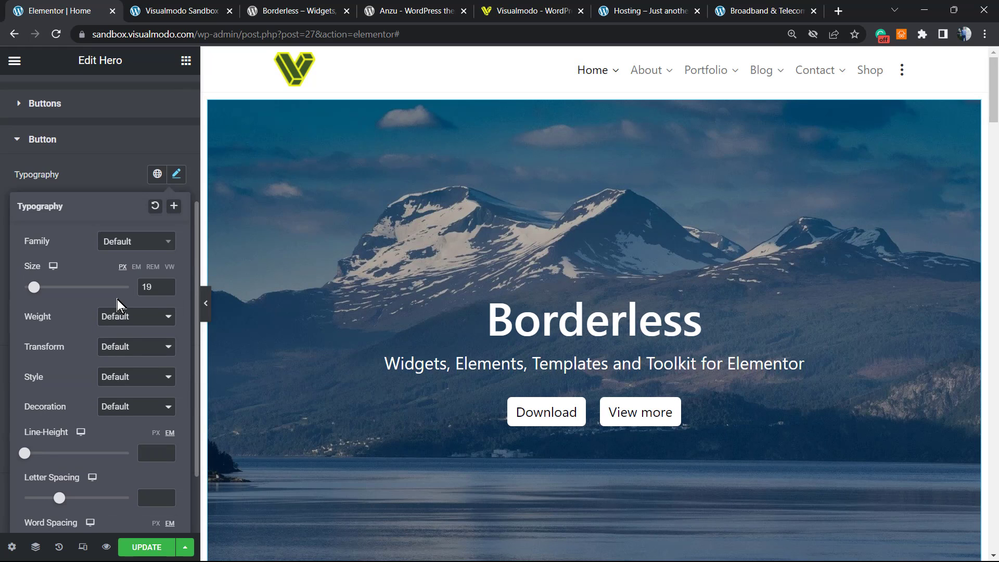
{"action": "left_click", "coordinate": [135, 345]}
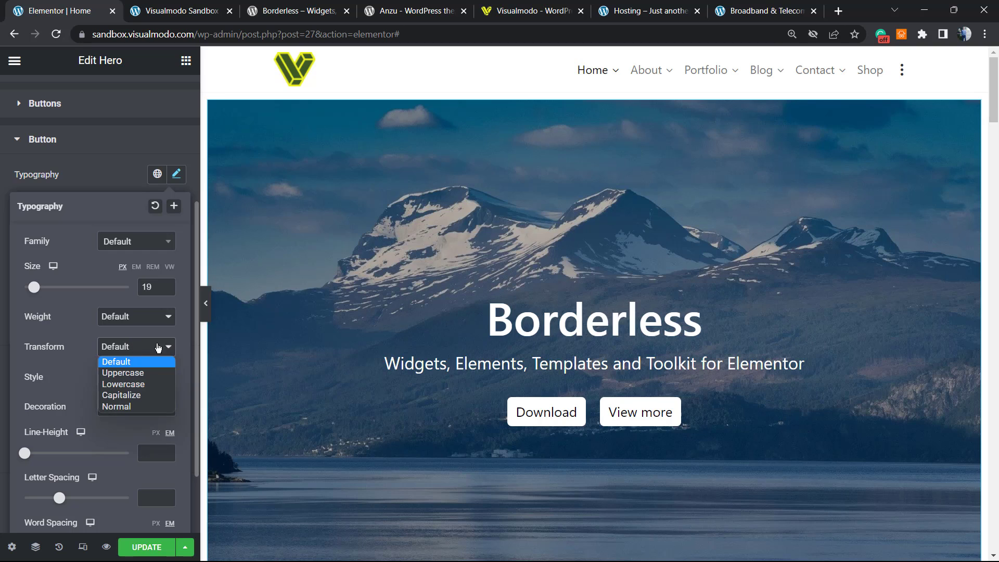
{"action": "left_click", "coordinate": [151, 398]}
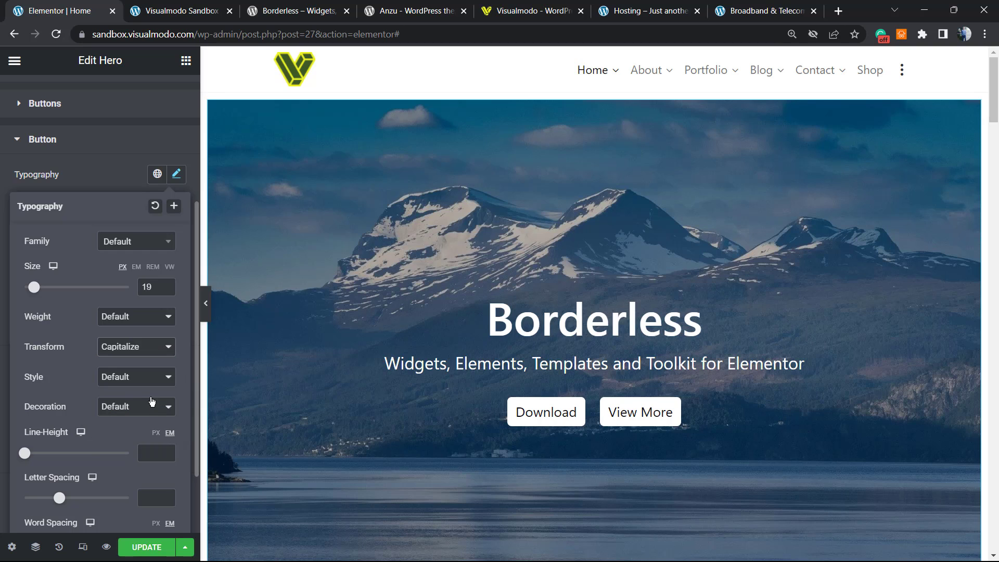
{"action": "left_click", "coordinate": [141, 347]}
{"action": "left_click", "coordinate": [144, 373]}
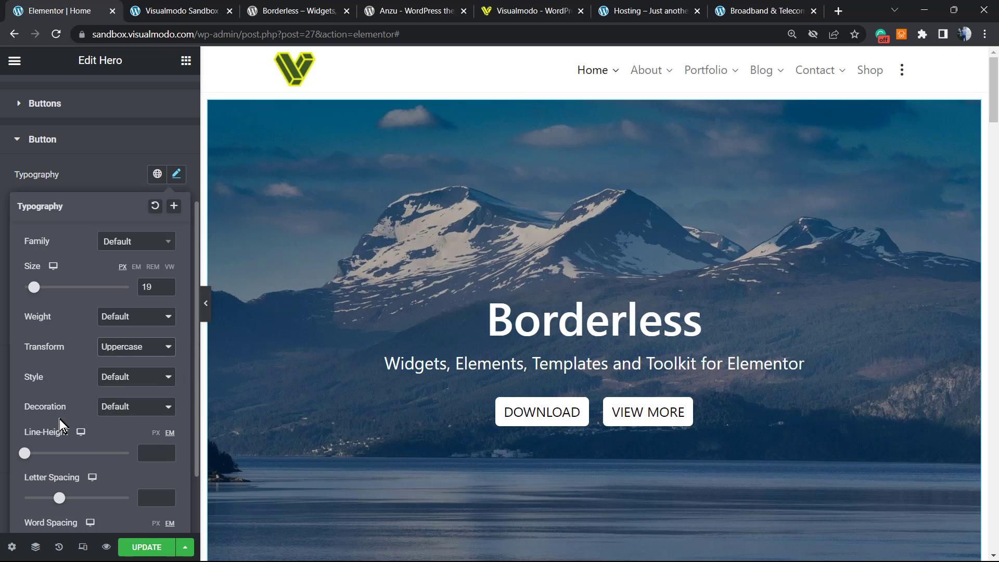
- Save the page with UPDATE and return to the hero's Content settings
{"action": "scroll", "coordinate": [125, 454], "scroll_direction": "down", "scroll_amount": 2}
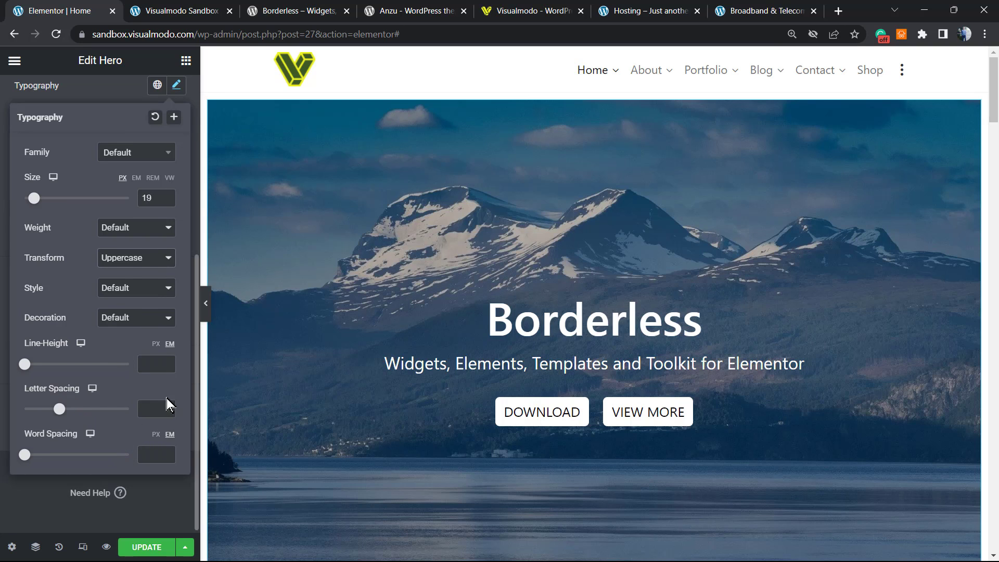
{"action": "scroll", "coordinate": [156, 398], "scroll_direction": "up", "scroll_amount": 4}
{"action": "left_click", "coordinate": [153, 550]}
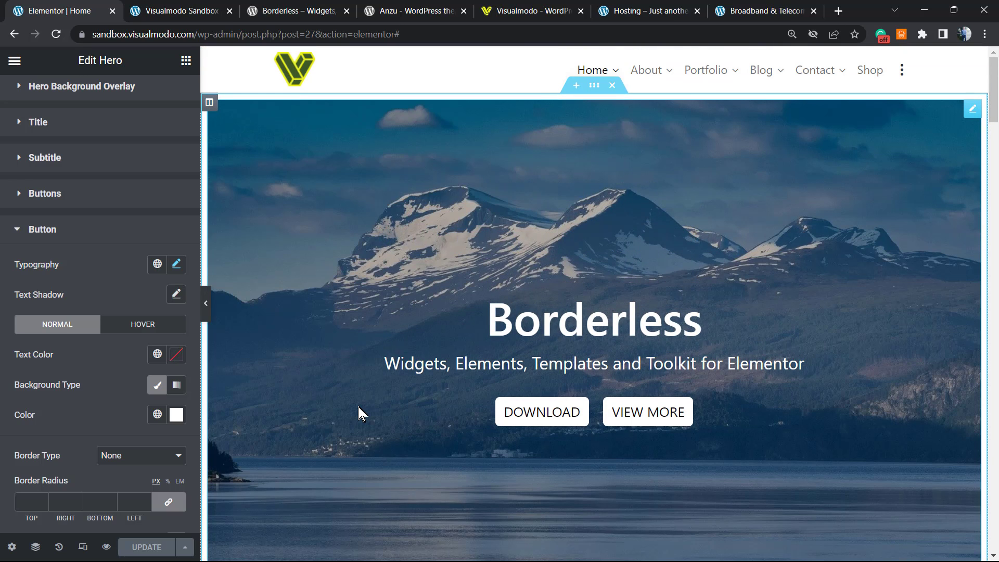
{"action": "scroll", "coordinate": [58, 393], "scroll_direction": "up", "scroll_amount": 3}
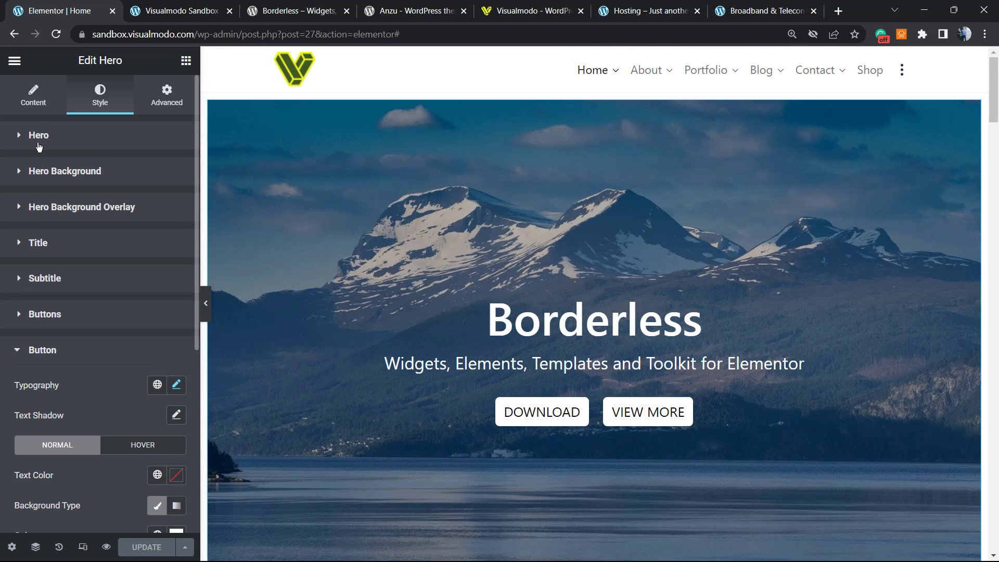
{"action": "left_click", "coordinate": [34, 104]}
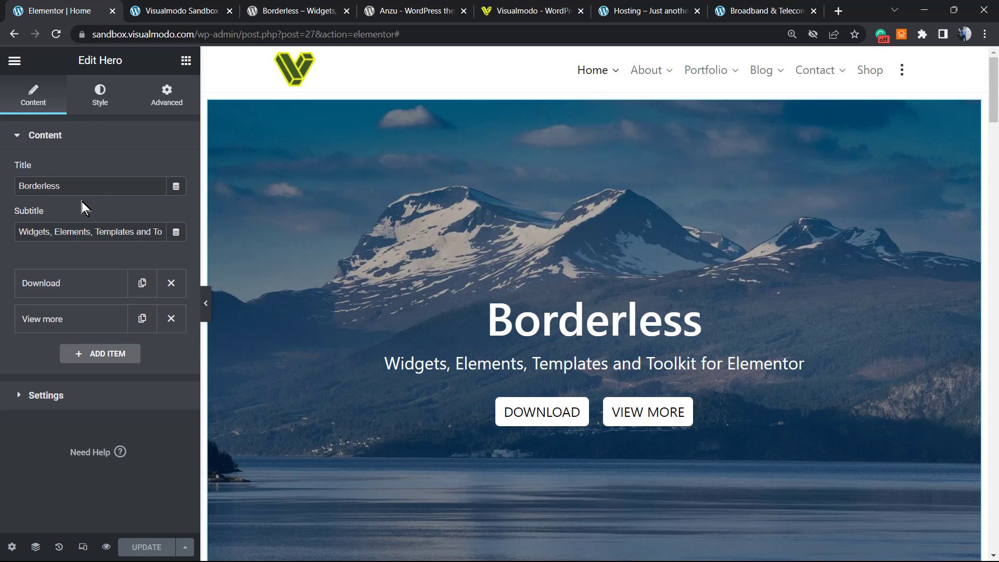
- Look over the Borderless plugin page and its title, then move to the Anzu theme page
{"action": "left_click", "coordinate": [287, 9]}
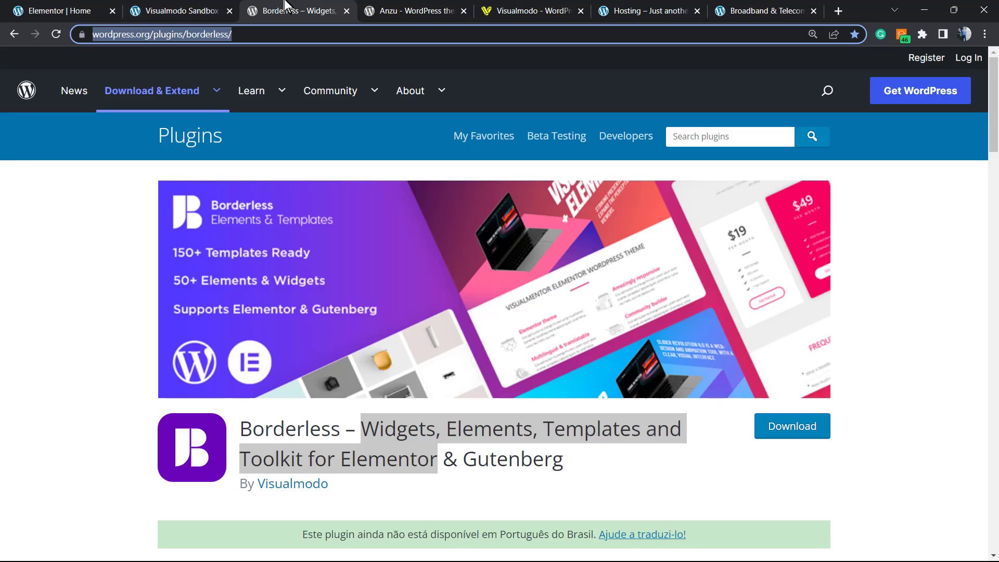
{"action": "triple_click", "coordinate": [311, 418]}
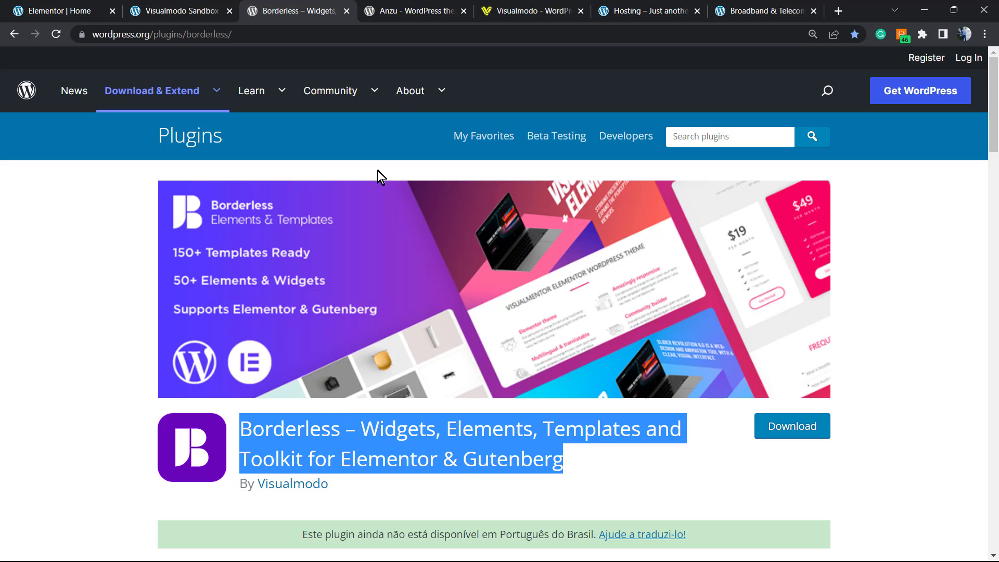
{"action": "left_click", "coordinate": [391, 5]}
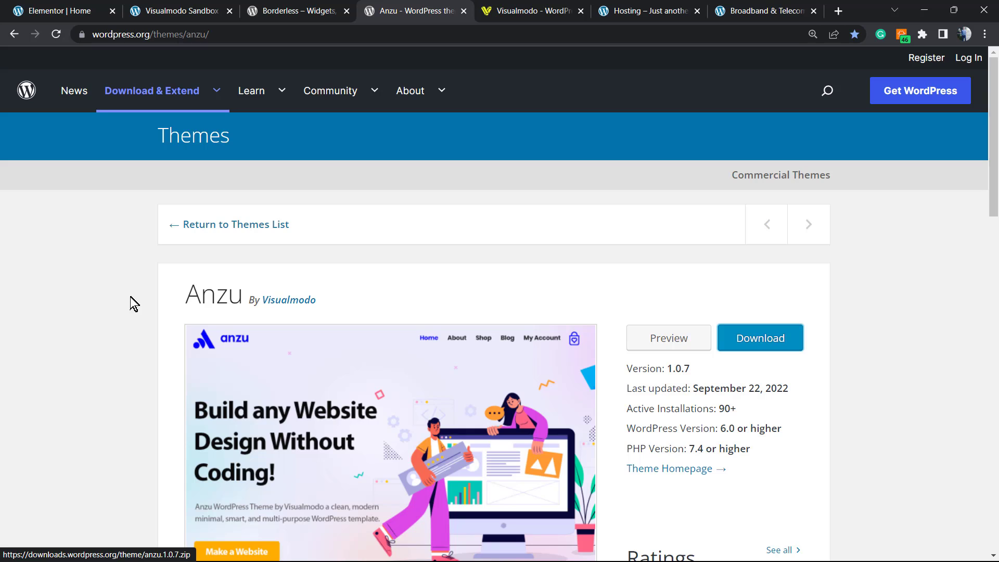
- Glance at the Anzu theme title, then move to the Visualmodo website homepage
{"action": "double_click", "coordinate": [208, 292]}
{"action": "left_click", "coordinate": [209, 293]}
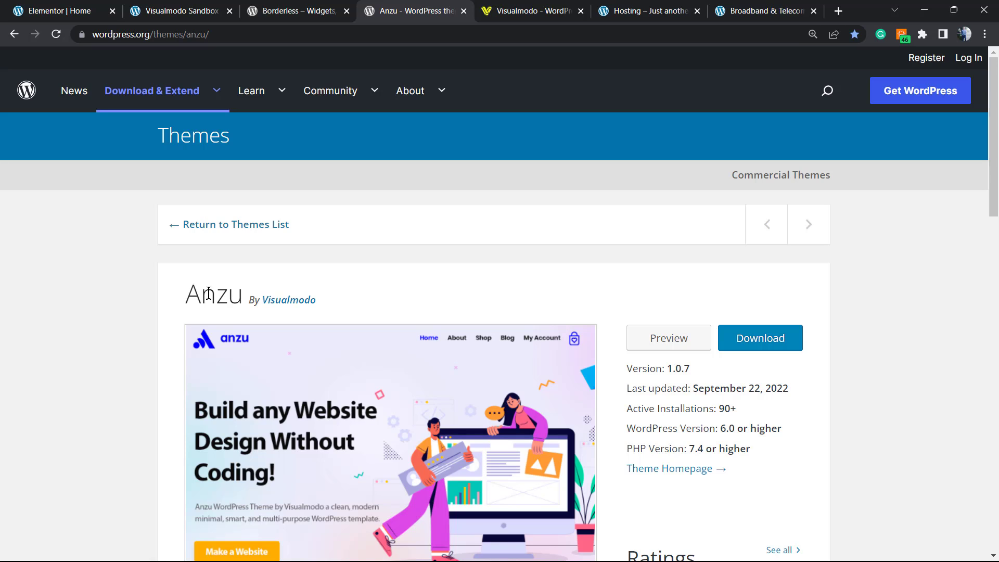
{"action": "left_click", "coordinate": [562, 9]}
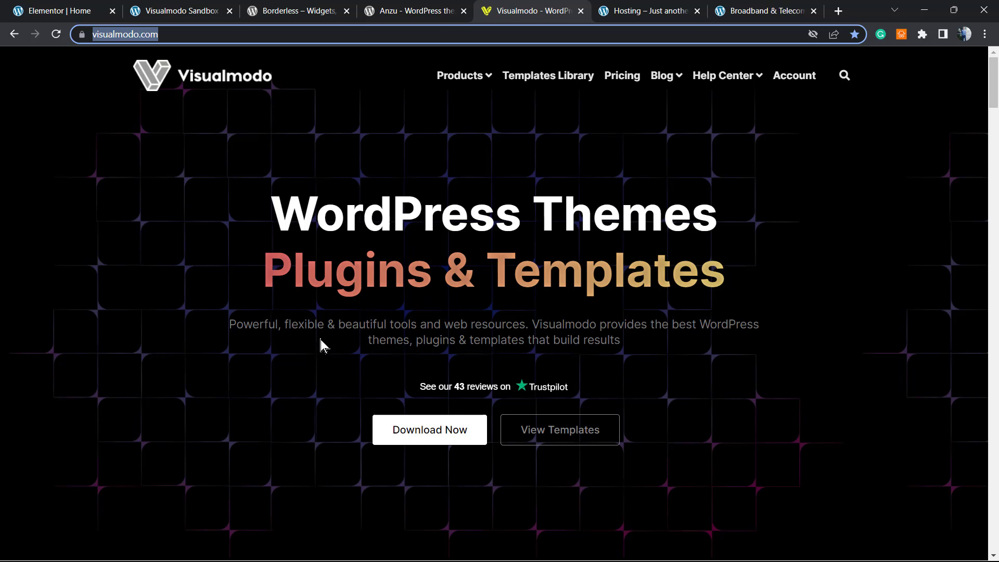
- Open Visualmodo's Templates Library and scroll through designs like Makeup, Firebrigade and Aromatherapy
{"action": "left_click", "coordinate": [533, 83]}
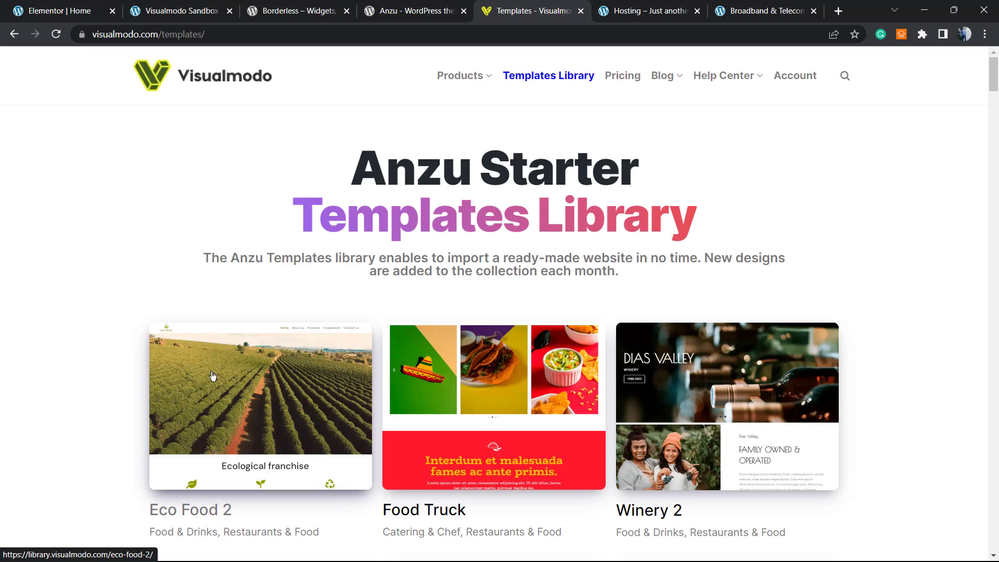
{"action": "scroll", "coordinate": [196, 415], "scroll_direction": "down", "scroll_amount": 6}
{"action": "scroll", "coordinate": [197, 415], "scroll_direction": "down", "scroll_amount": 8}
{"action": "scroll", "coordinate": [184, 384], "scroll_direction": "down", "scroll_amount": 10}
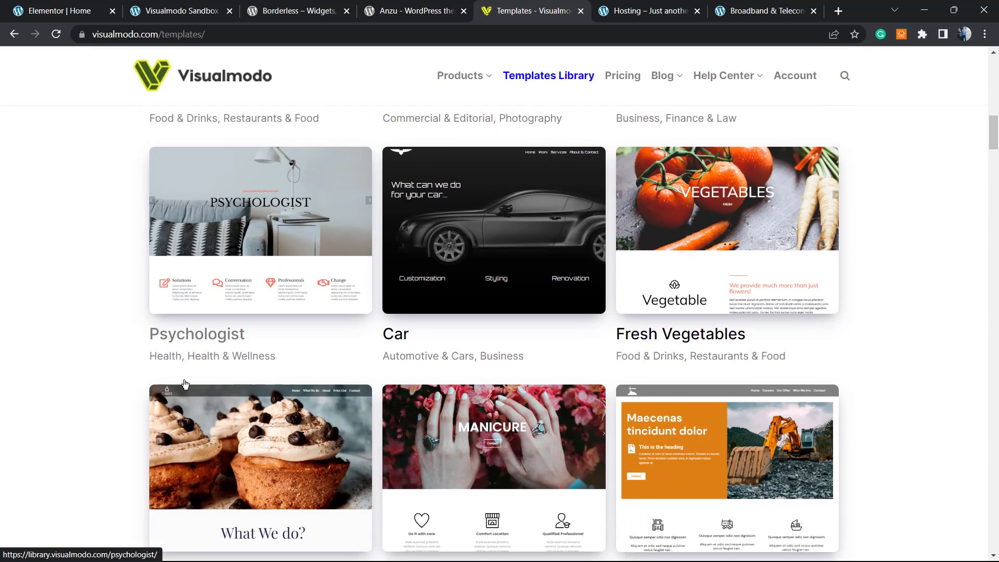
{"action": "scroll", "coordinate": [185, 384], "scroll_direction": "down", "scroll_amount": 1}
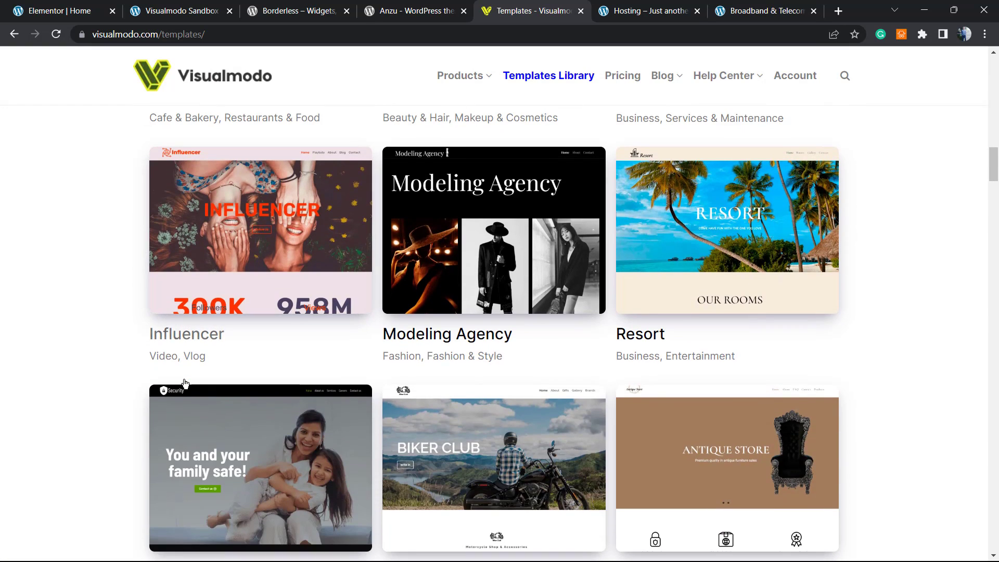
{"action": "scroll", "coordinate": [185, 385], "scroll_direction": "down", "scroll_amount": 10}
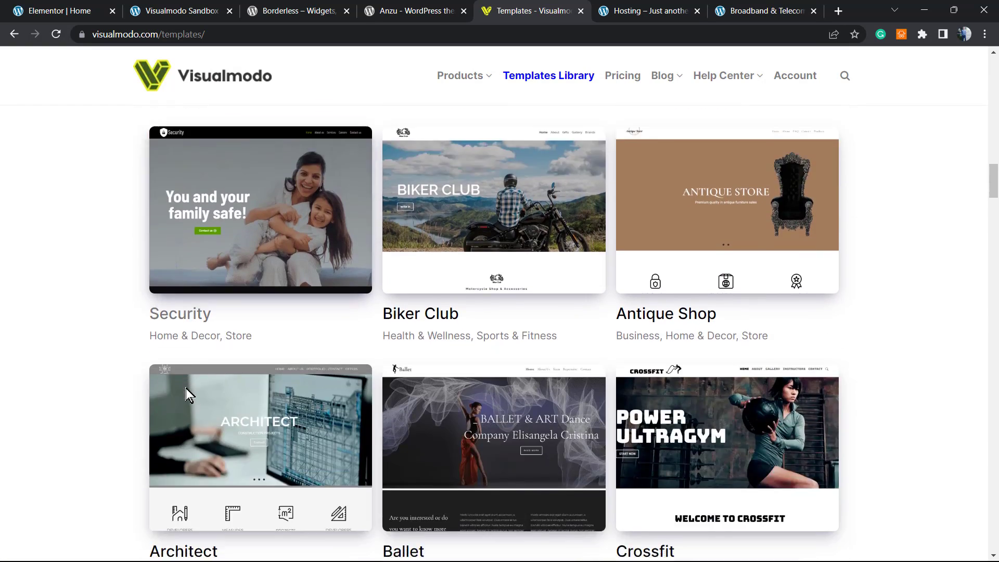
{"action": "scroll", "coordinate": [186, 388], "scroll_direction": "down", "scroll_amount": 13}
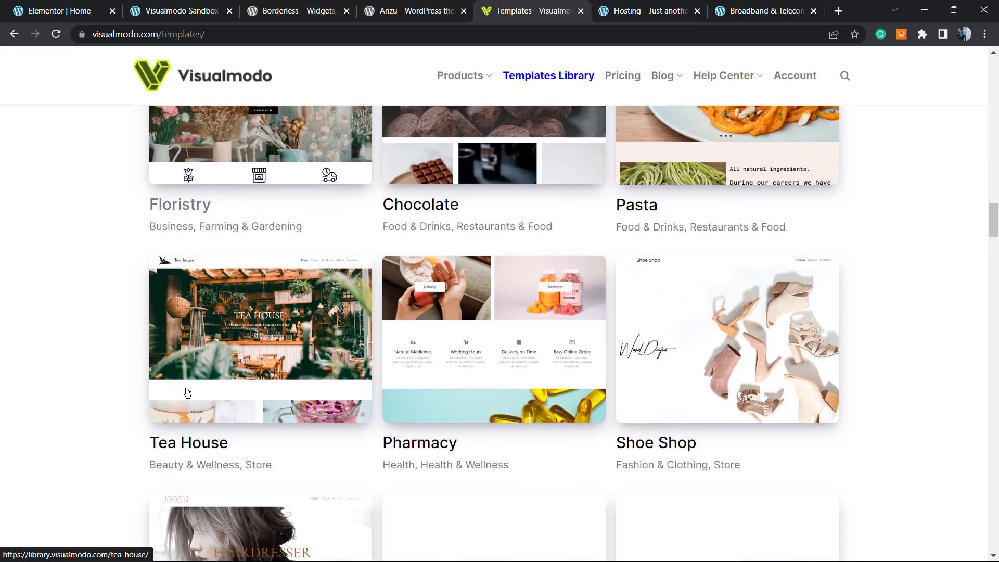
{"action": "scroll", "coordinate": [187, 392], "scroll_direction": "down", "scroll_amount": 11}
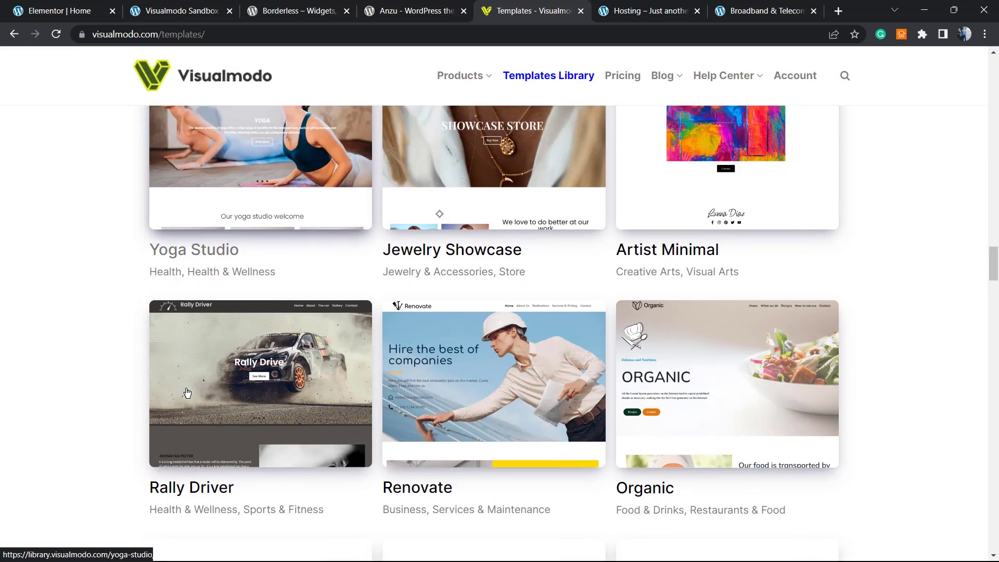
{"action": "scroll", "coordinate": [187, 392], "scroll_direction": "down", "scroll_amount": 11}
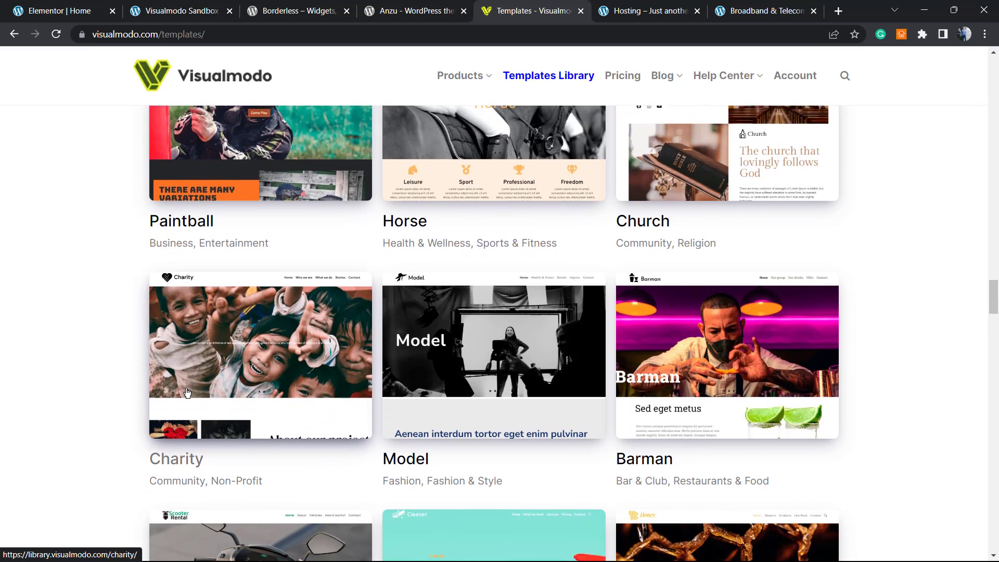
{"action": "scroll", "coordinate": [187, 392], "scroll_direction": "down", "scroll_amount": 8}
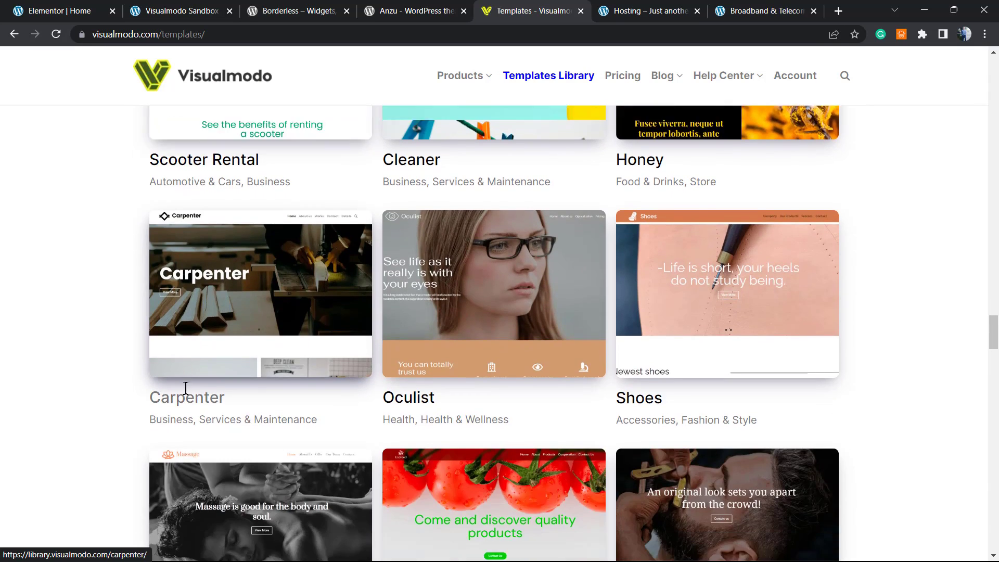
{"action": "scroll", "coordinate": [187, 392], "scroll_direction": "down", "scroll_amount": 10}
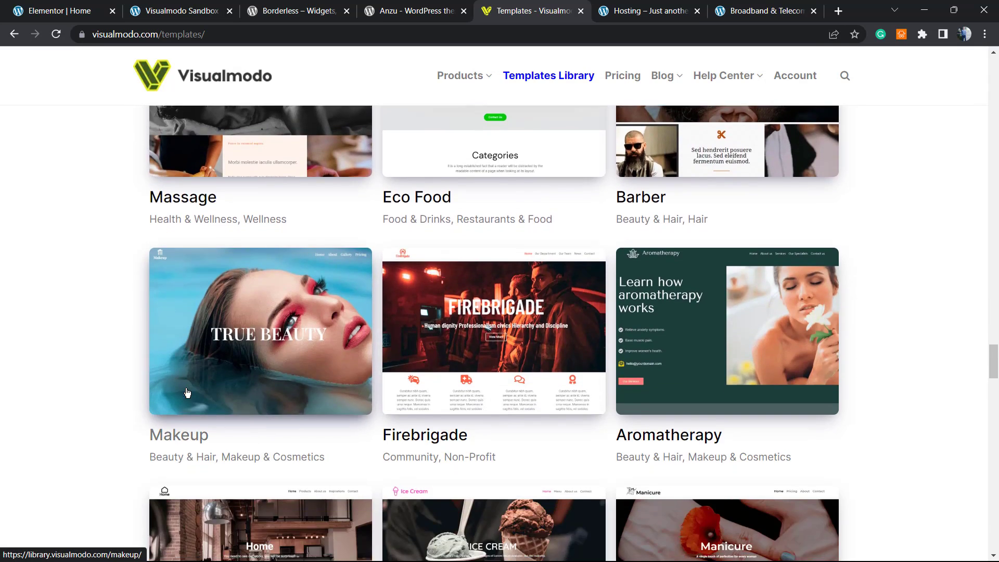